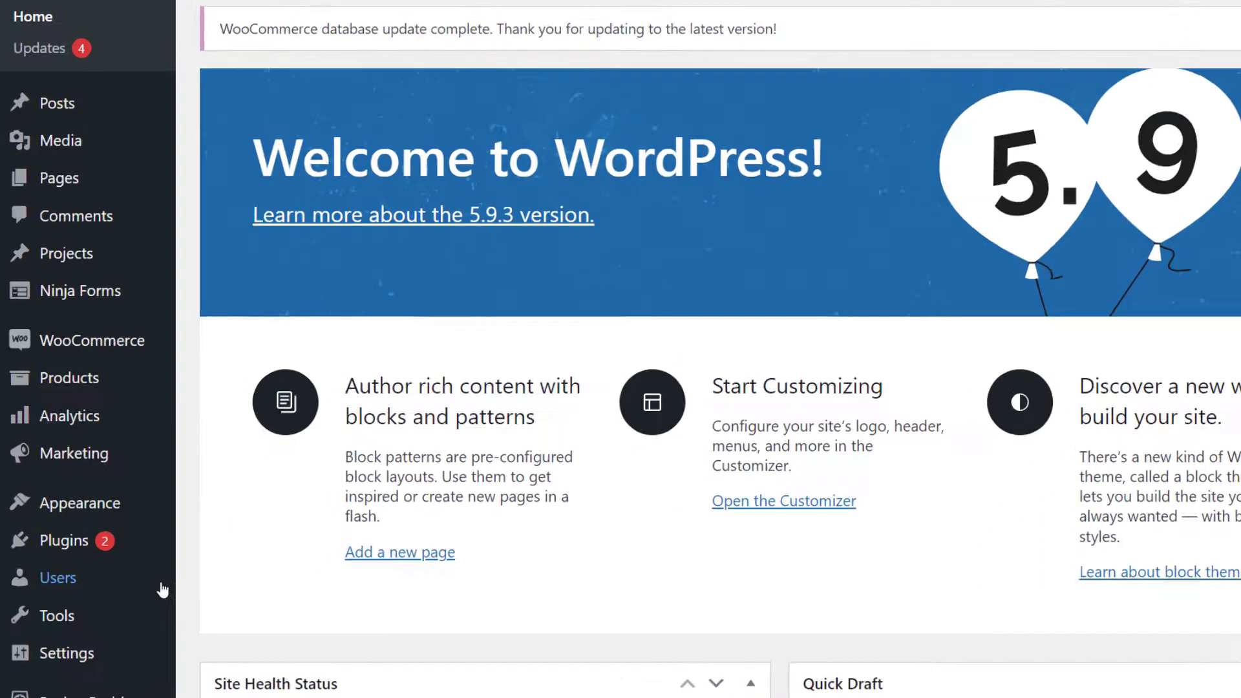
Search the plugin directory for 'smash balloon', then install and activate Smash Balloon Social Post Feed
mouse_move(65, 566)
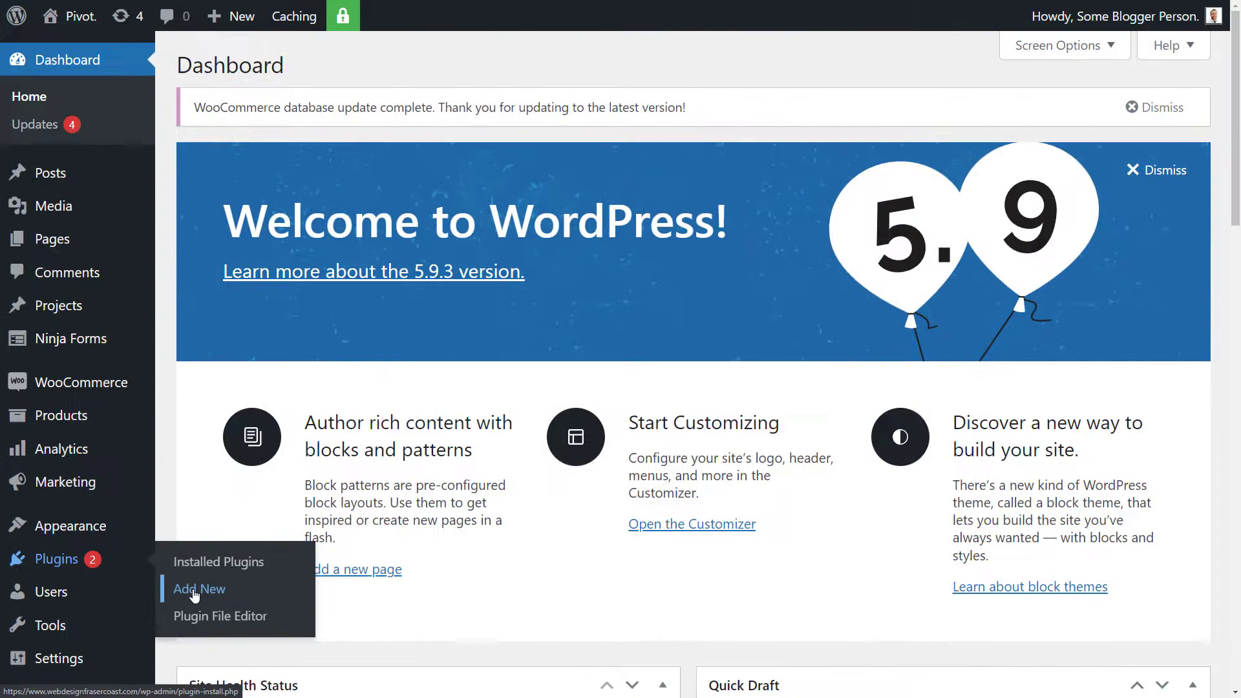
left_click(432, 467)
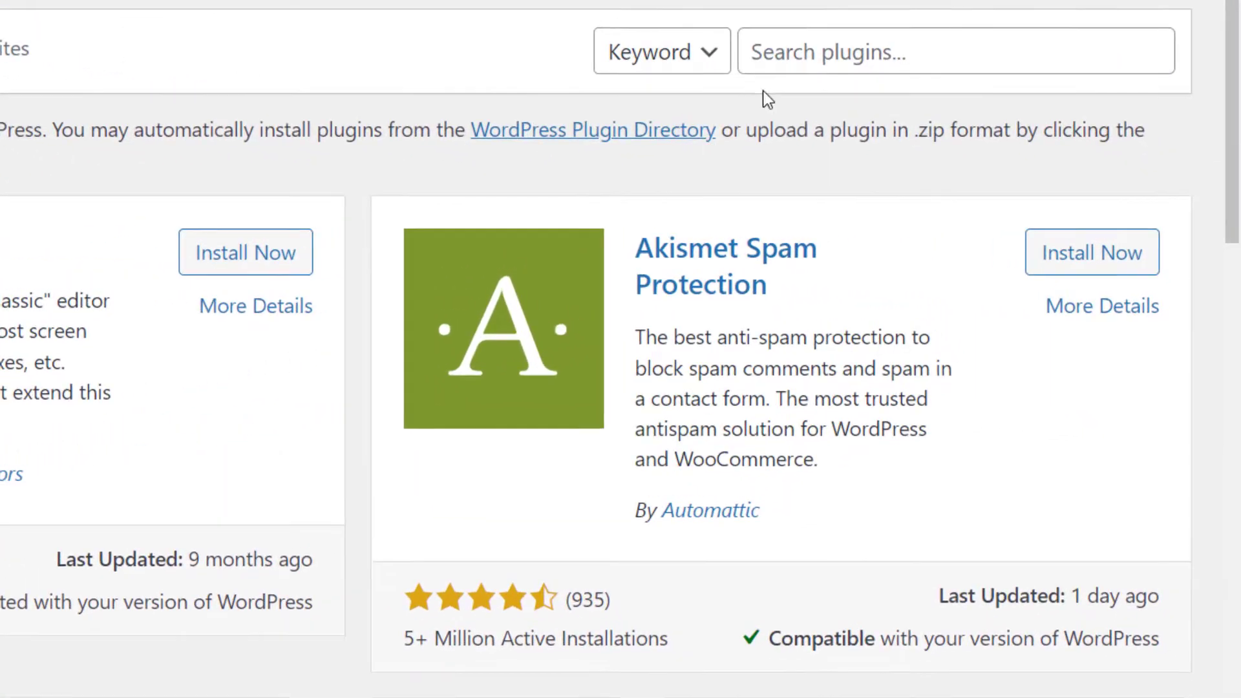
left_click(982, 132)
type("smash balloon")
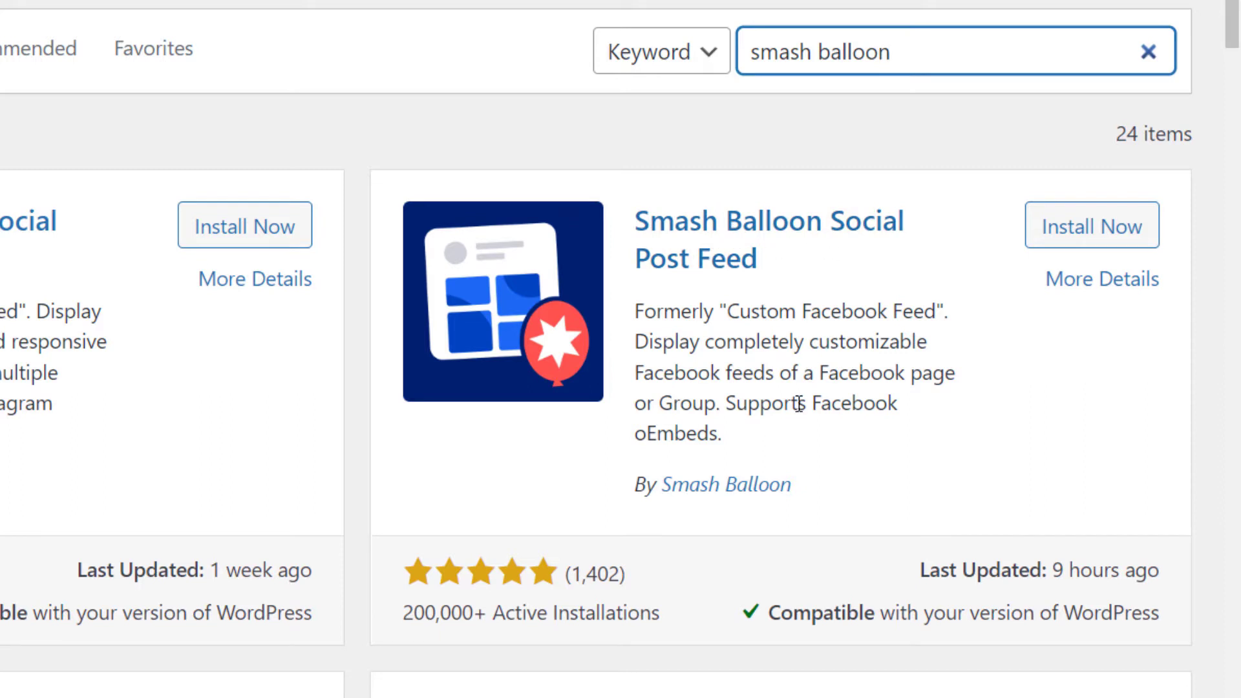
left_click(1082, 230)
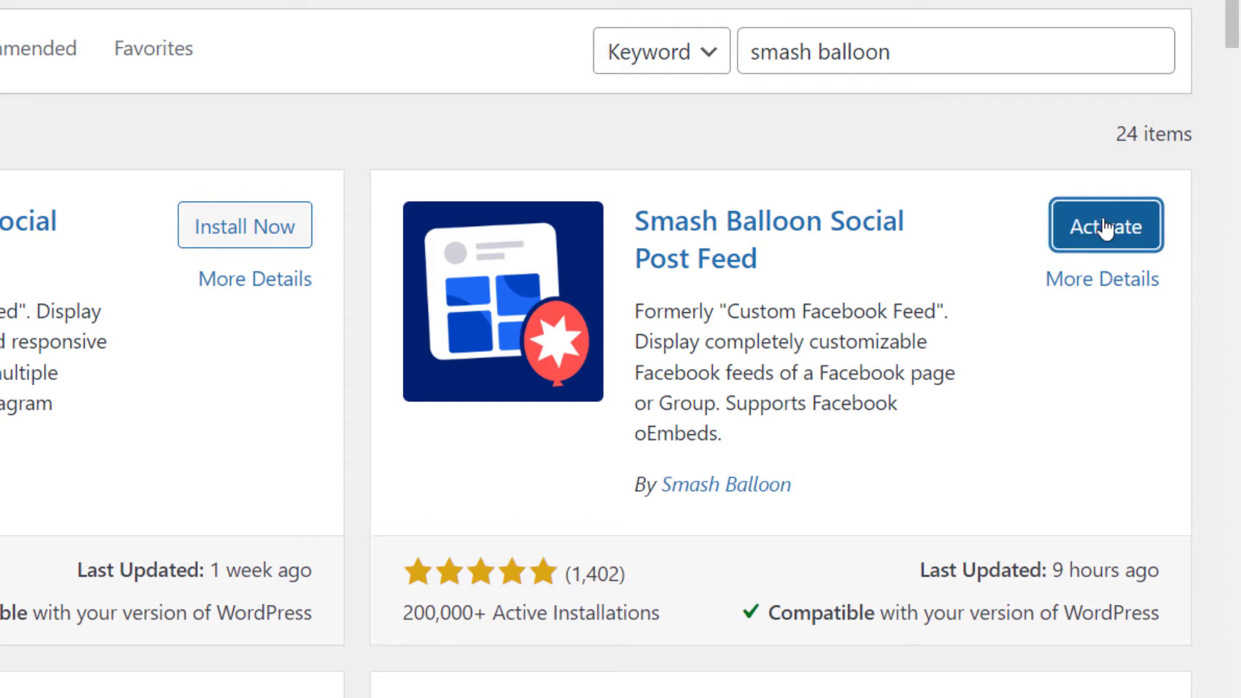
left_click(1103, 223)
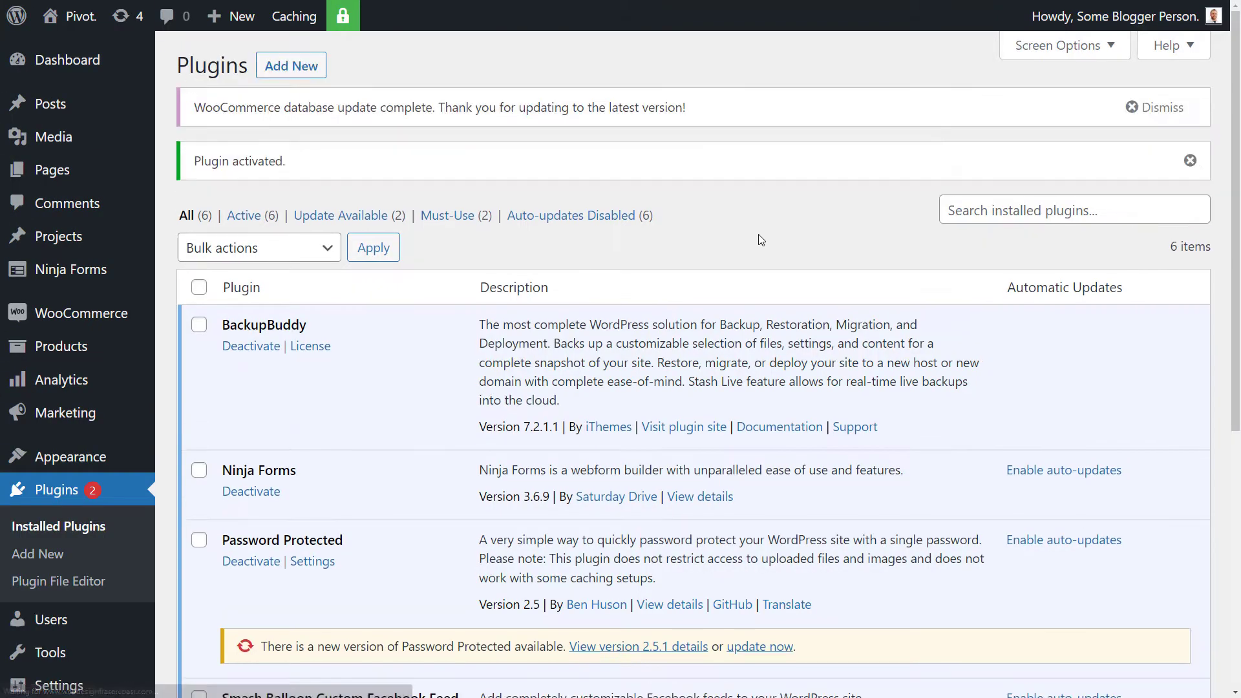
Scroll the Installed Plugins list to check Custom Facebook Feed, then open Facebook Feed > All Feeds
scroll(734, 243, "down", 1)
scroll(735, 243, "down", 1)
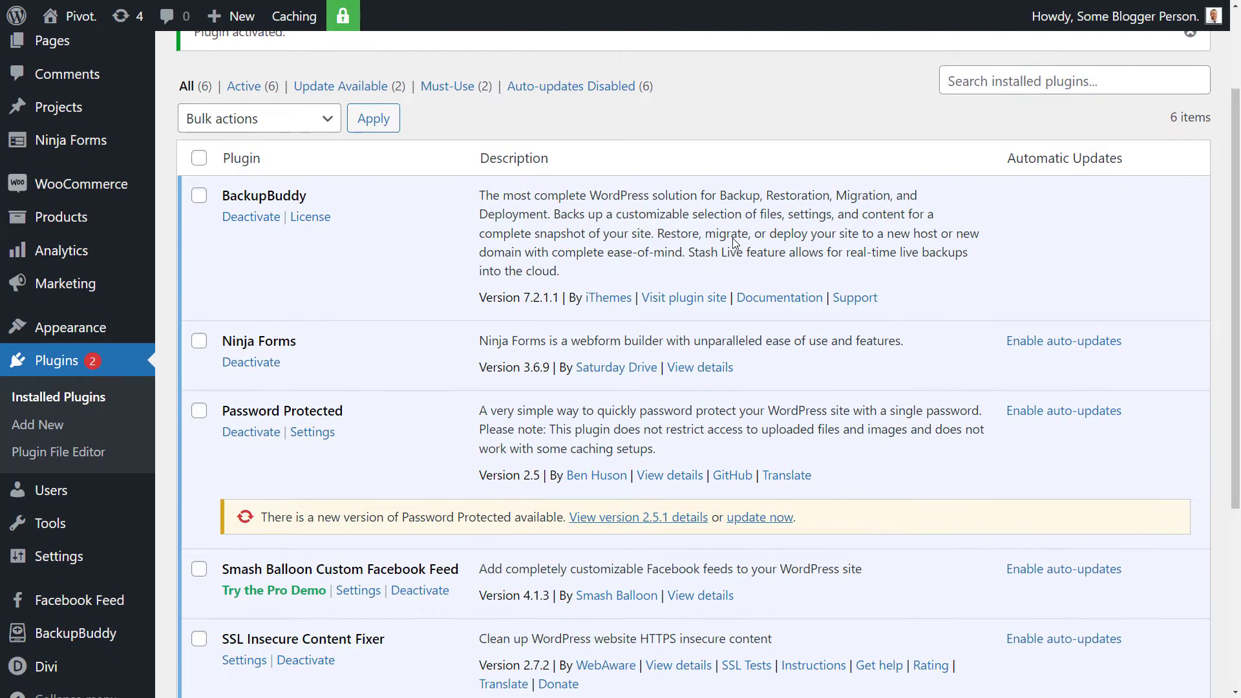
scroll(735, 243, "down", 2)
mouse_move(71, 572)
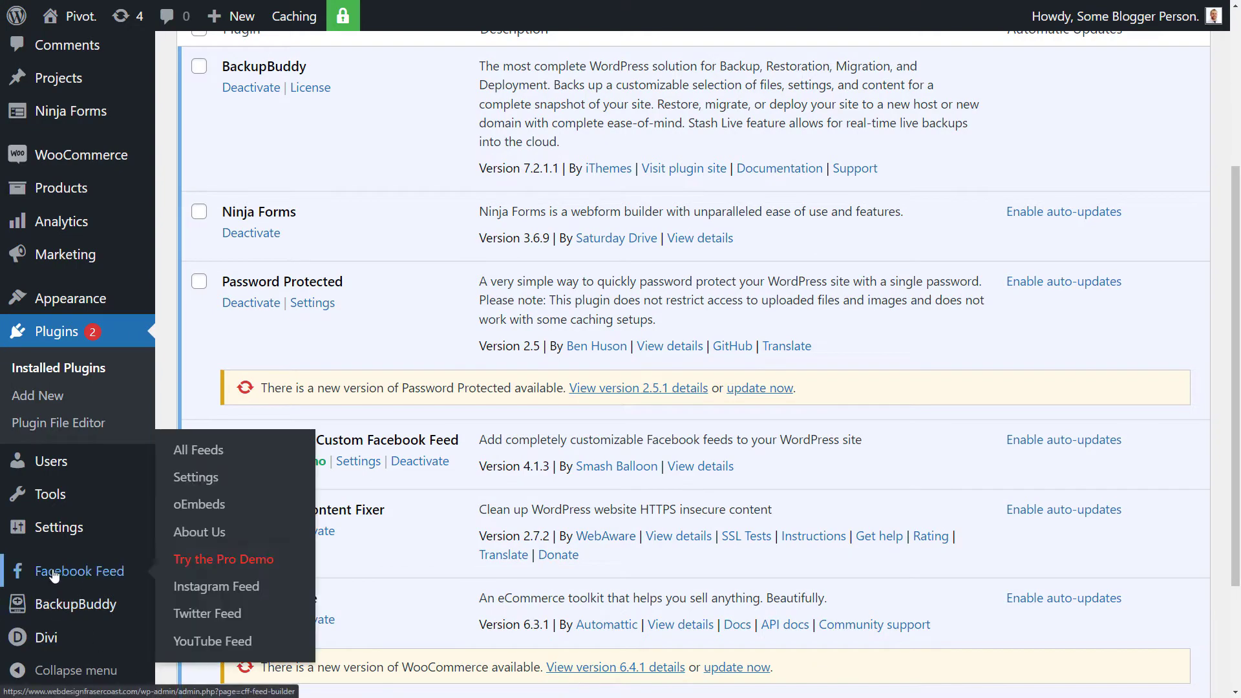
scroll(438, 185, "up", 2)
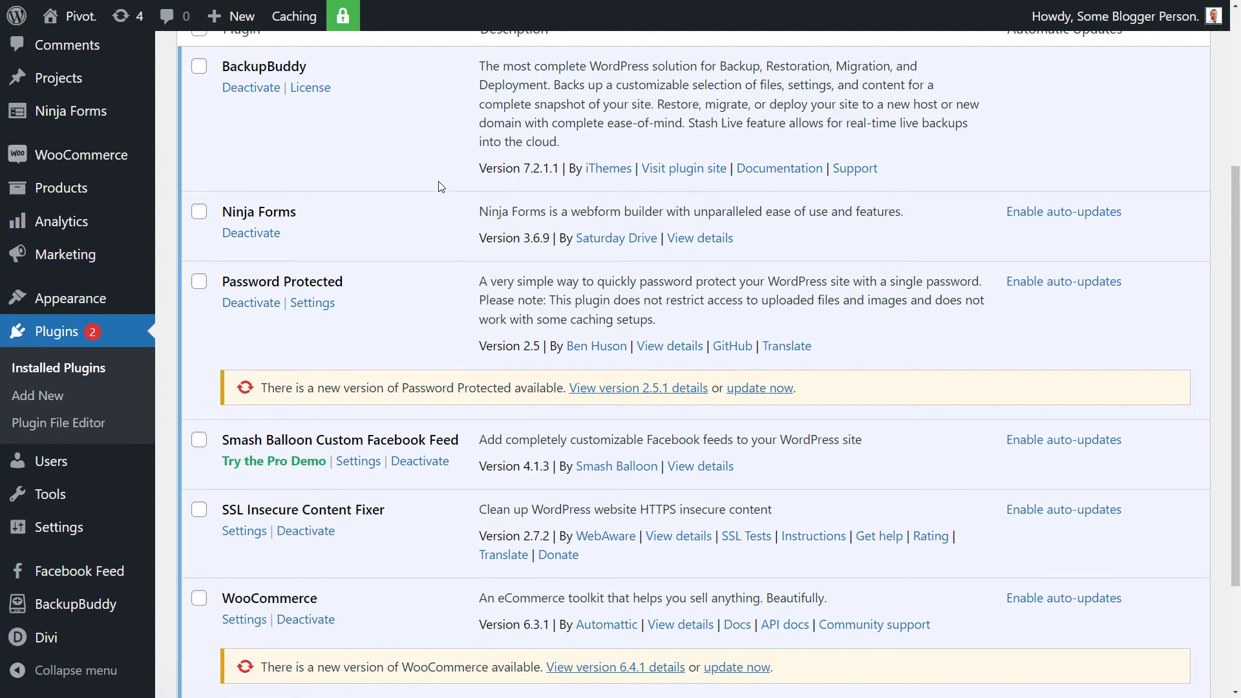
scroll(442, 214, "down", 4)
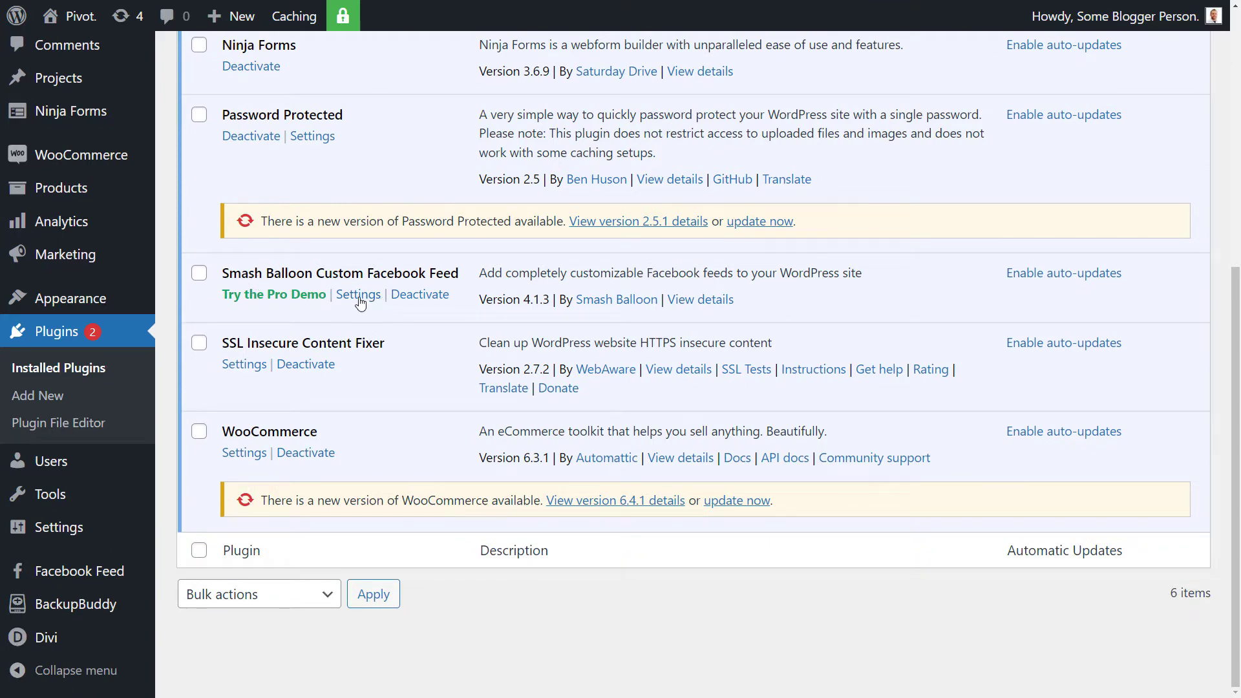
mouse_move(113, 585)
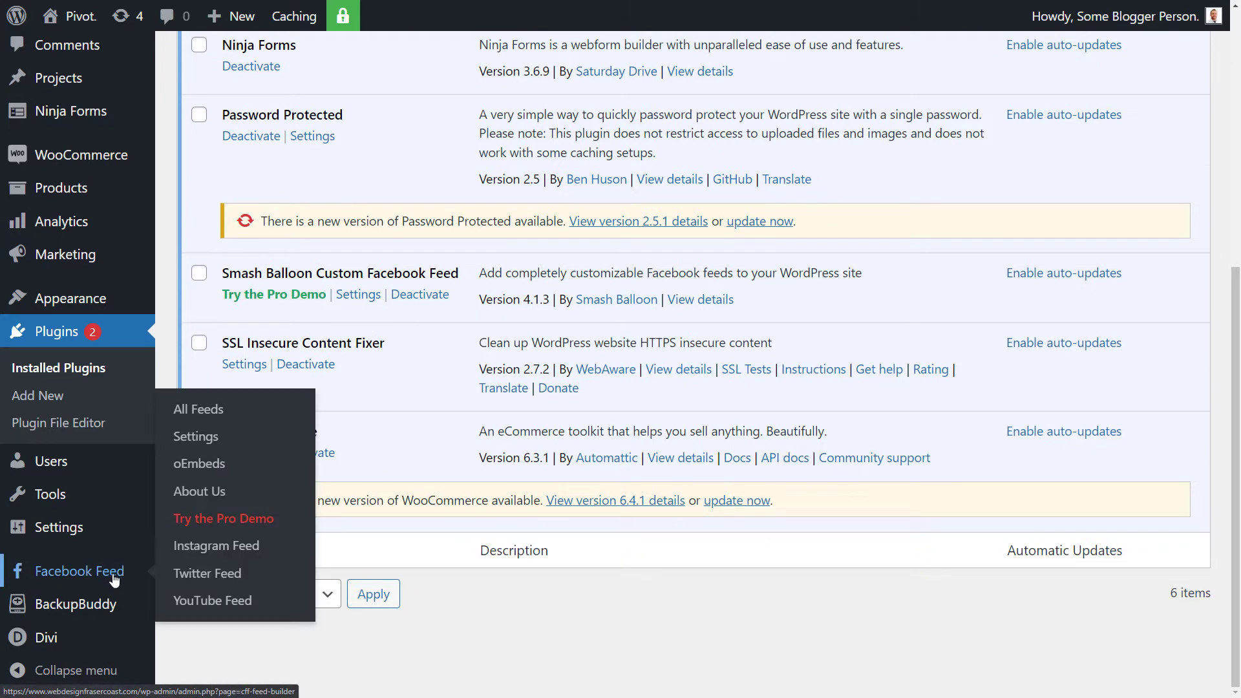
left_click(114, 580)
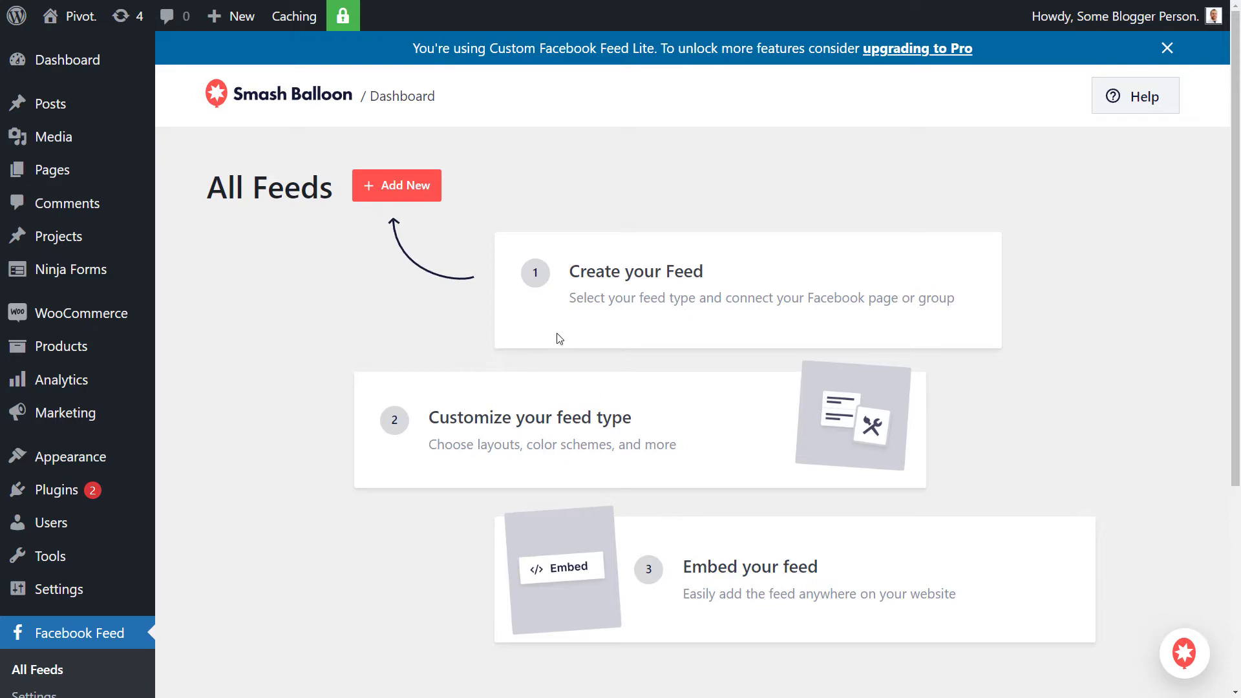
Create a new Timeline feed, add a new source, and zoom in on the Connect to Facebook page
left_click(408, 190)
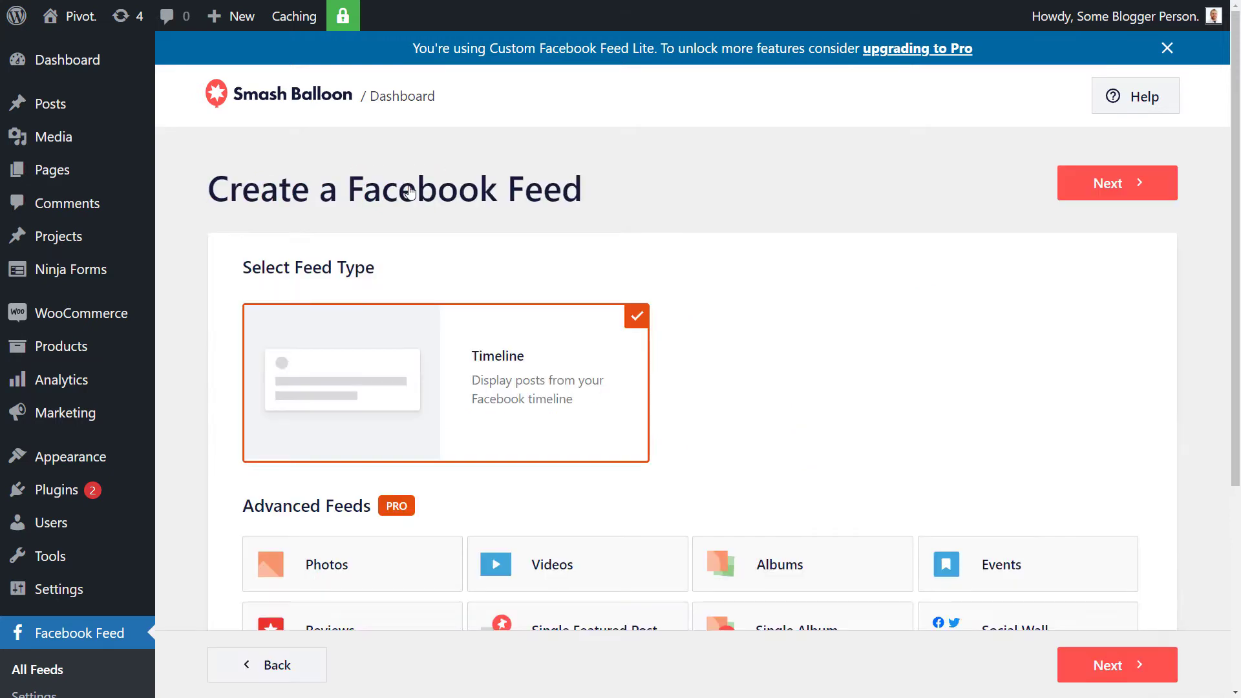
scroll(378, 325, "down", 3)
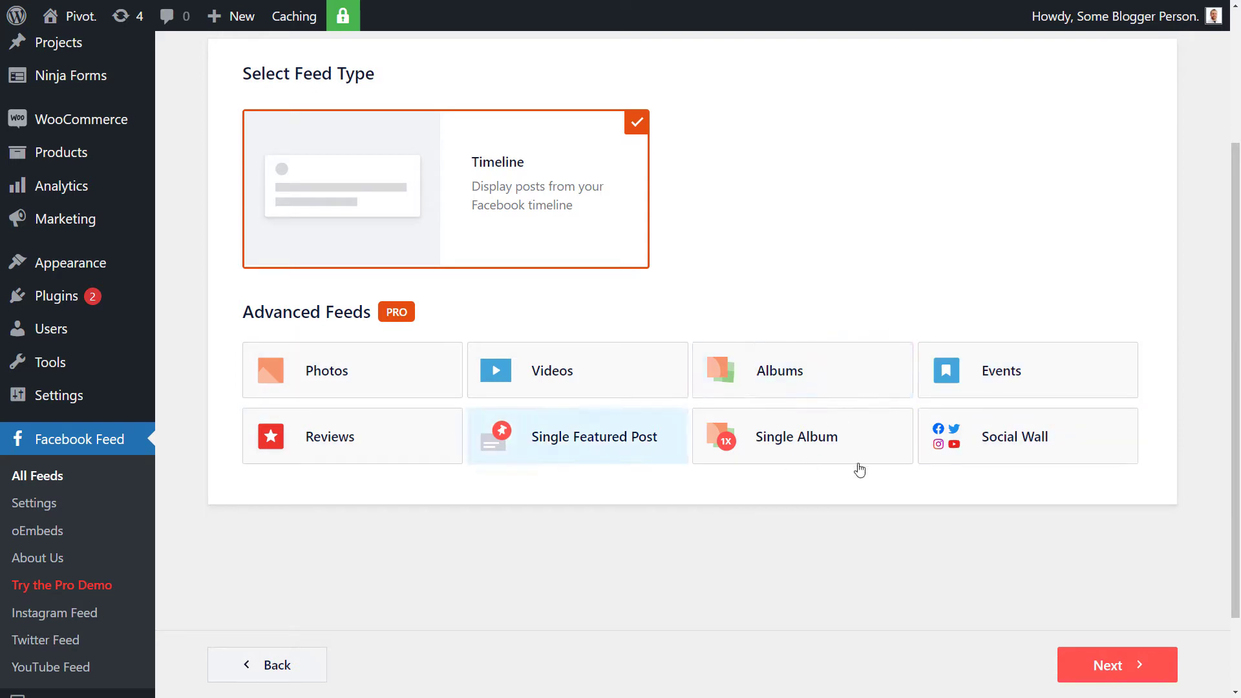
left_click(1133, 672)
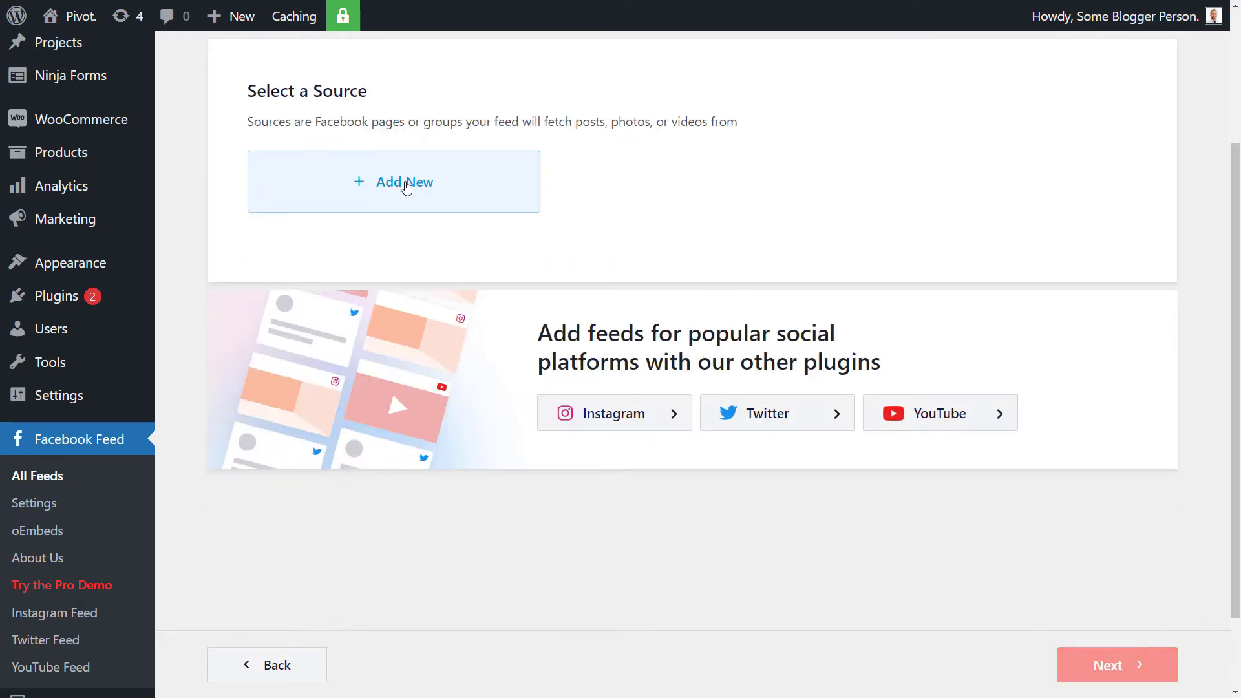
left_click(406, 187)
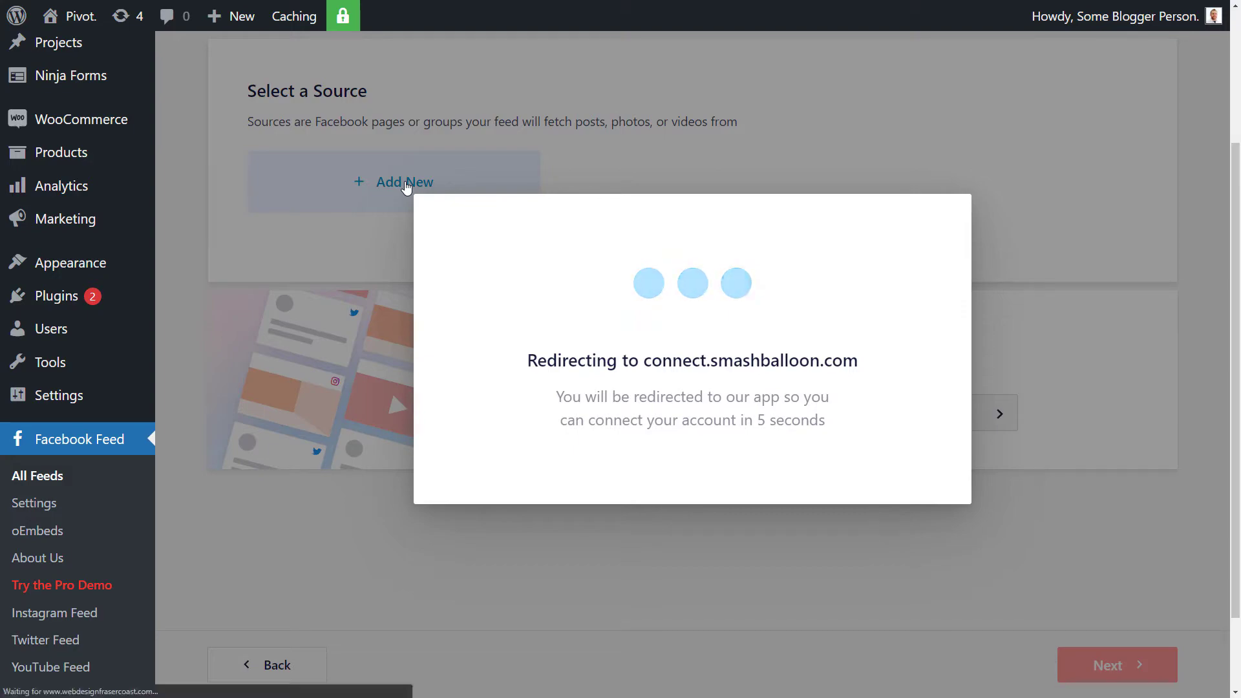
key("ctrl+plus")
key("ctrl+plus")
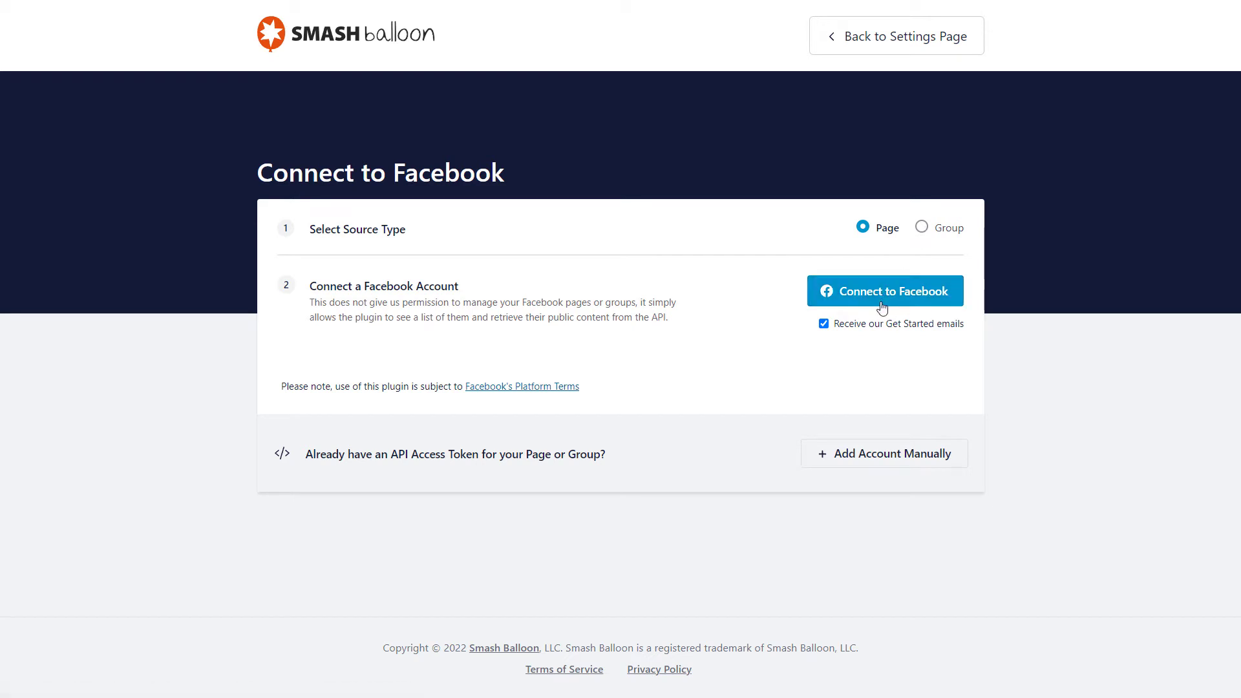
Connect the Facebook account, continuing with the previously linked settings
left_click(882, 302)
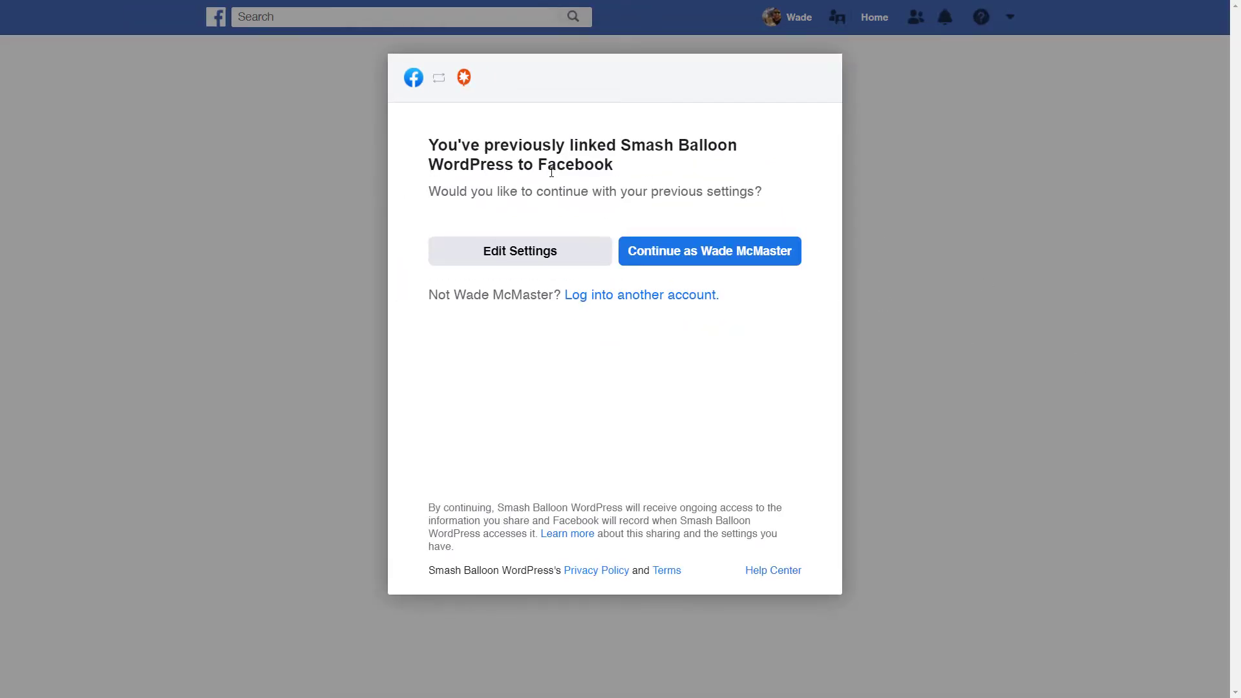
left_click(678, 253)
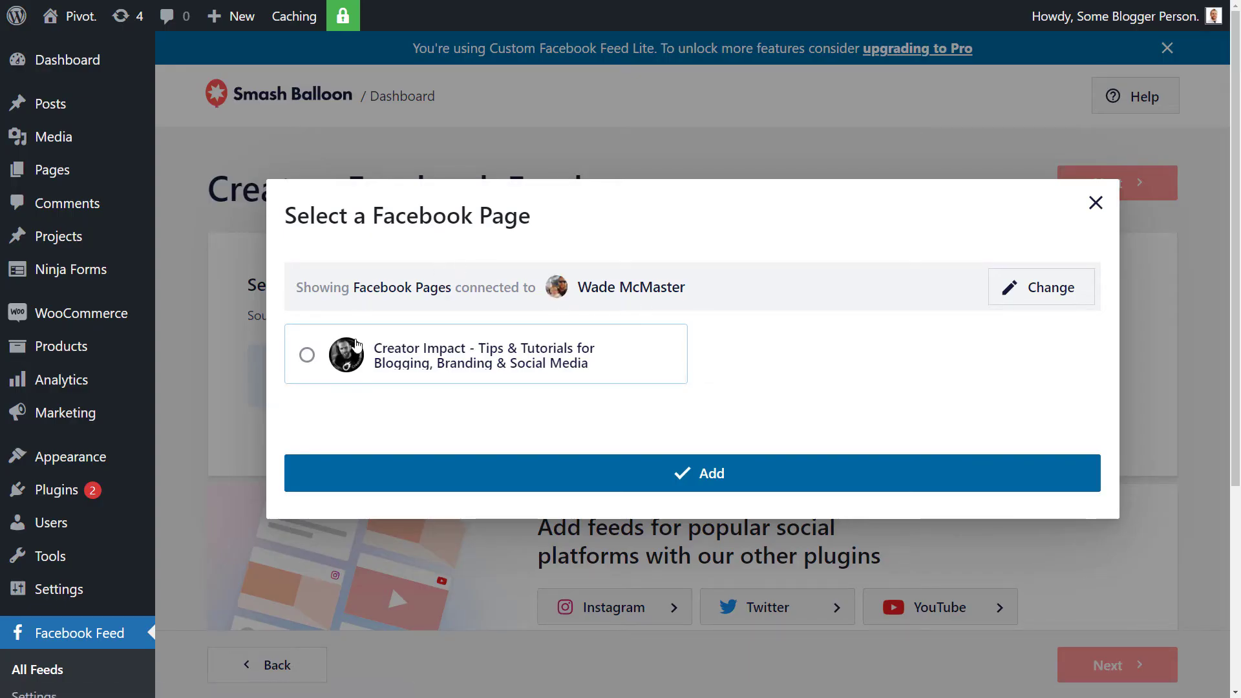
Add and select the Creator Impact page as the feed source, then move on to the customizer
left_click(412, 357)
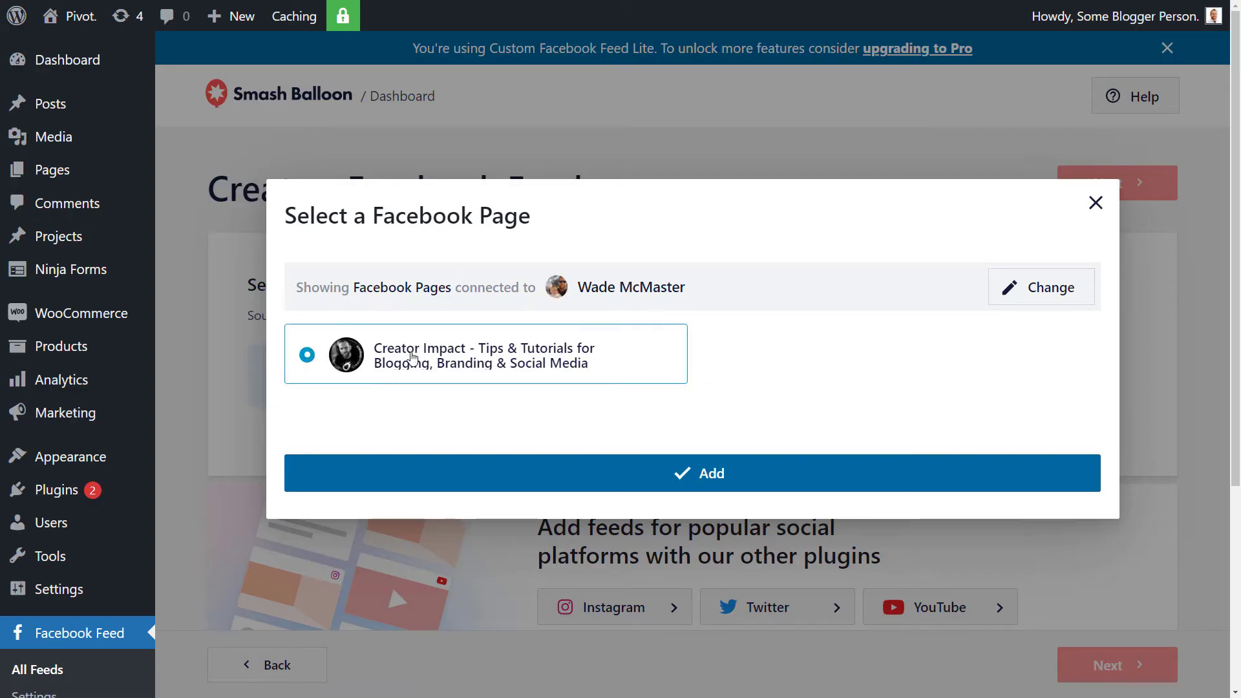
left_click(732, 476)
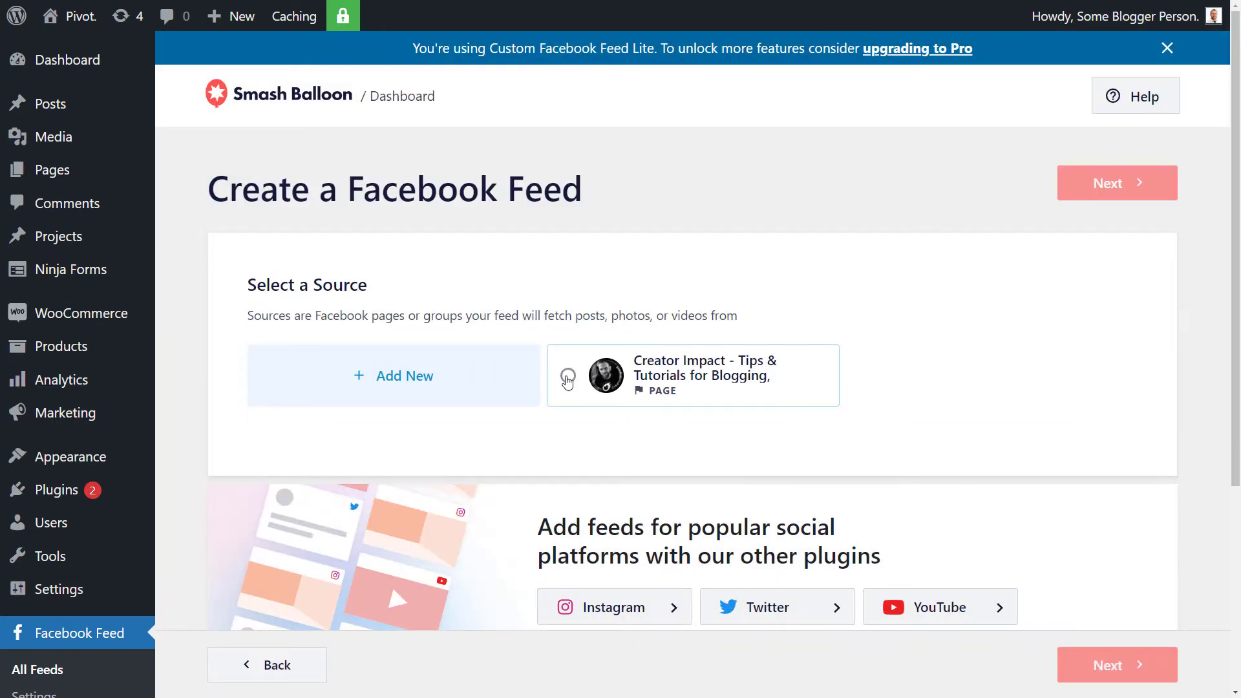
left_click(567, 376)
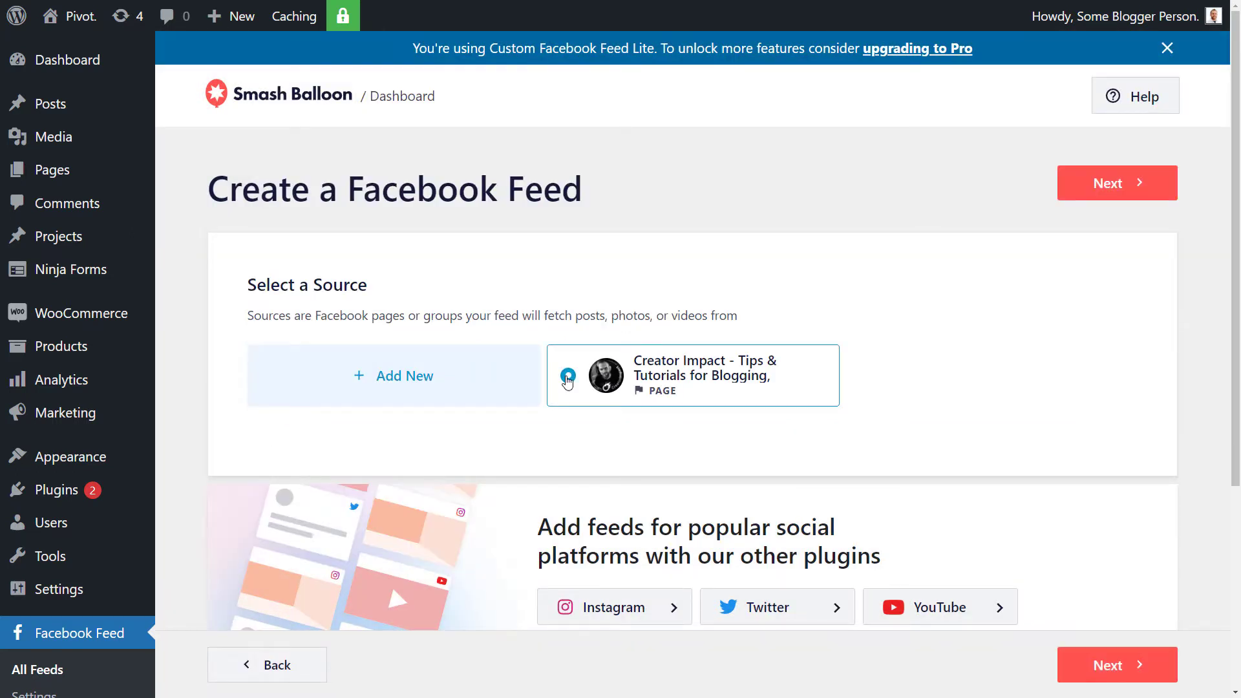
left_click(1112, 185)
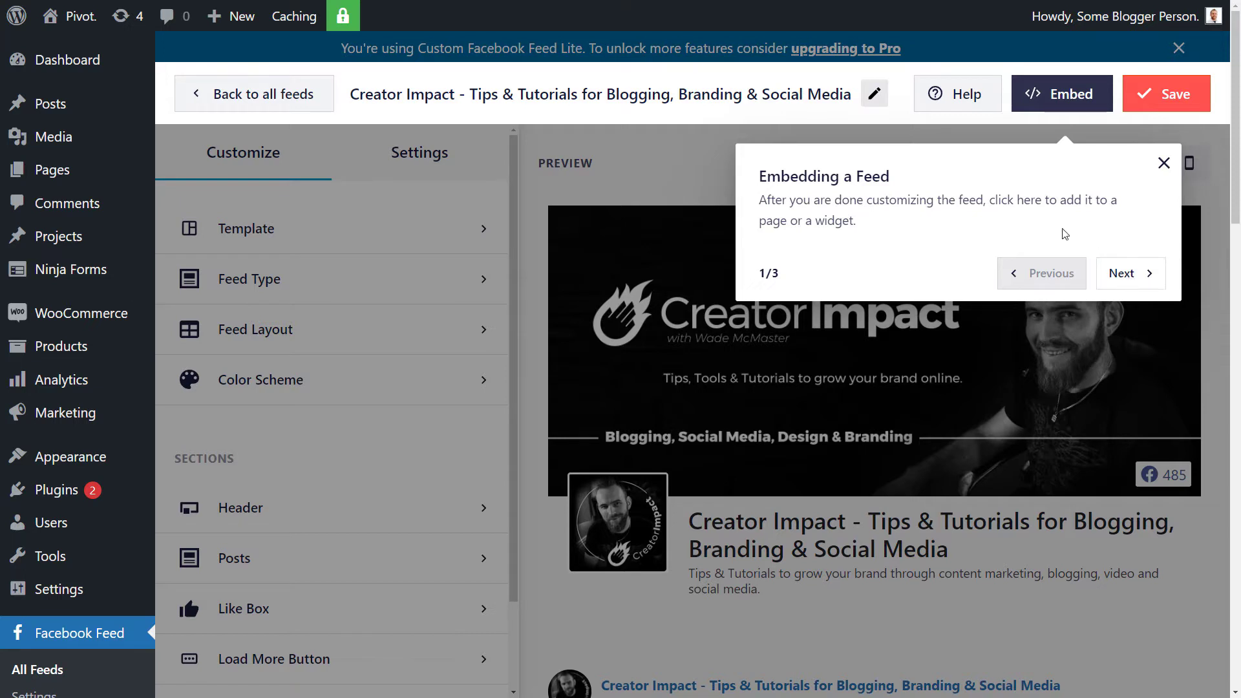
Finish the three-popup intro tour and scroll through the Creator Impact preview back to the top
left_click(1135, 285)
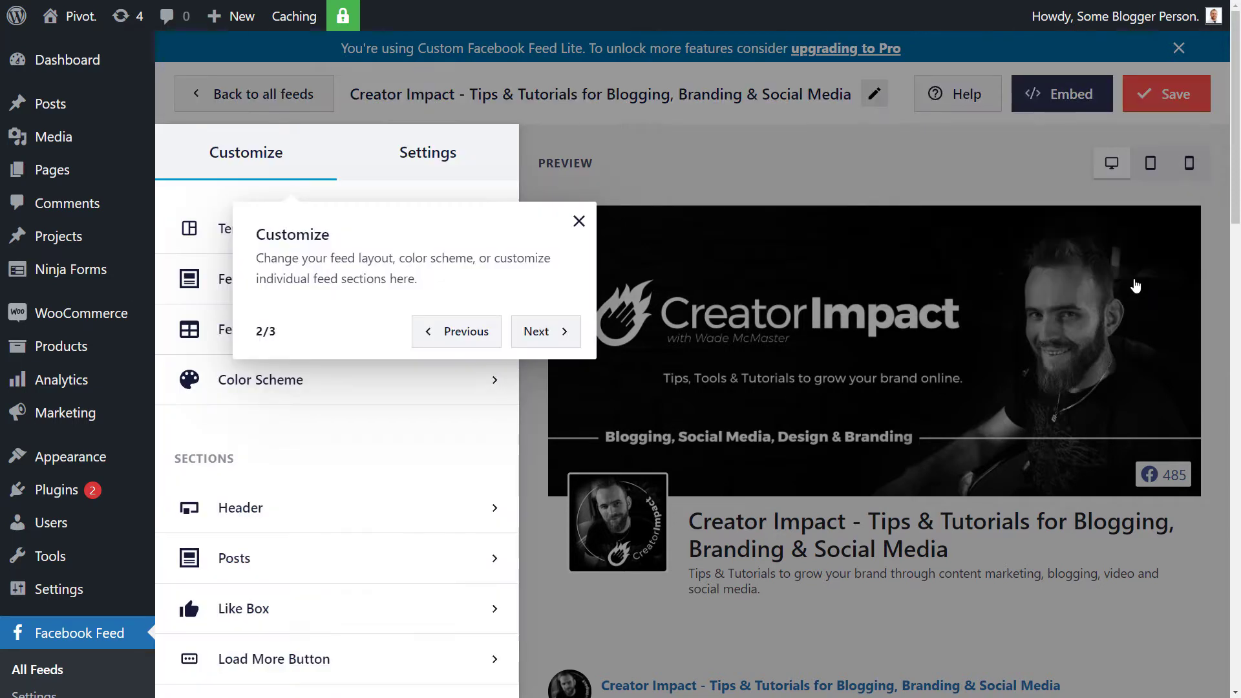
left_click(541, 335)
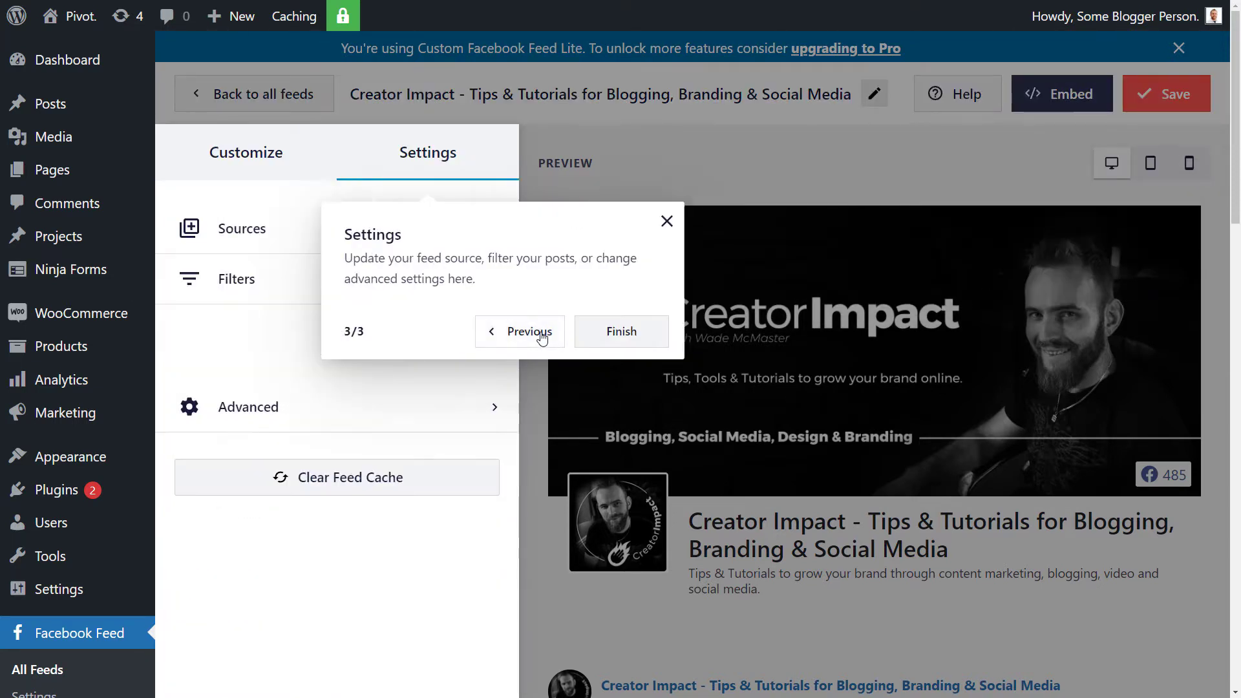
left_click(604, 335)
scroll(863, 345, "down", 5)
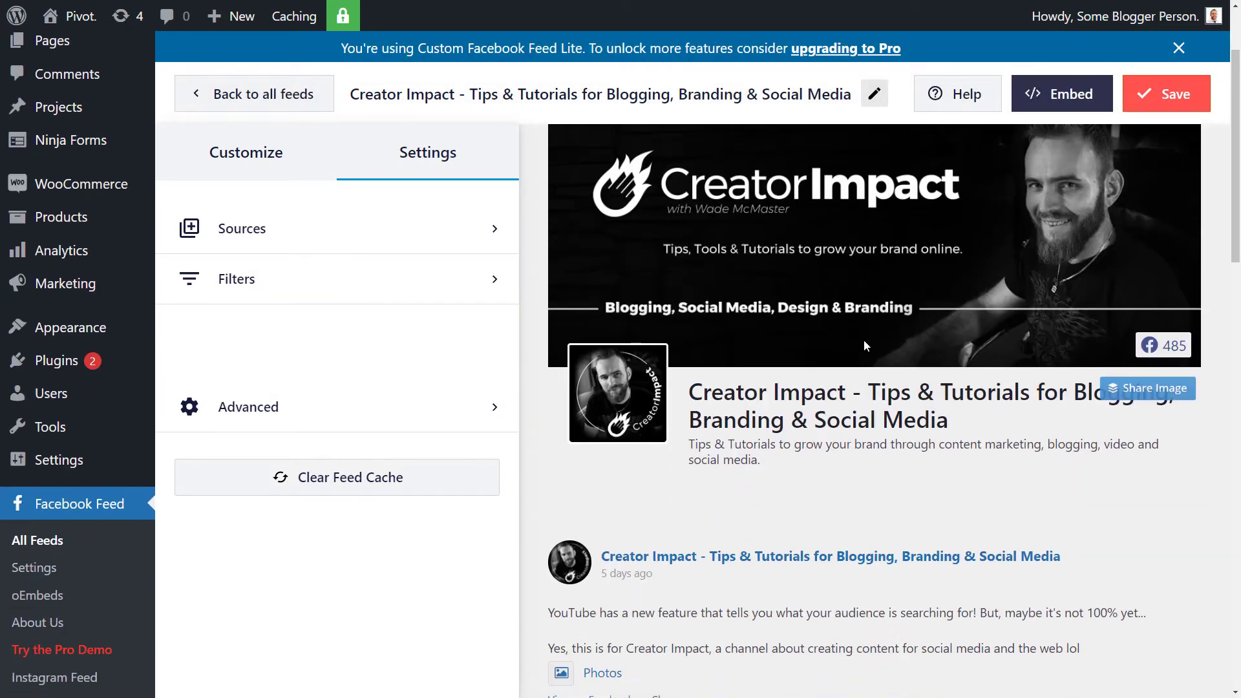
scroll(863, 352, "up", 5)
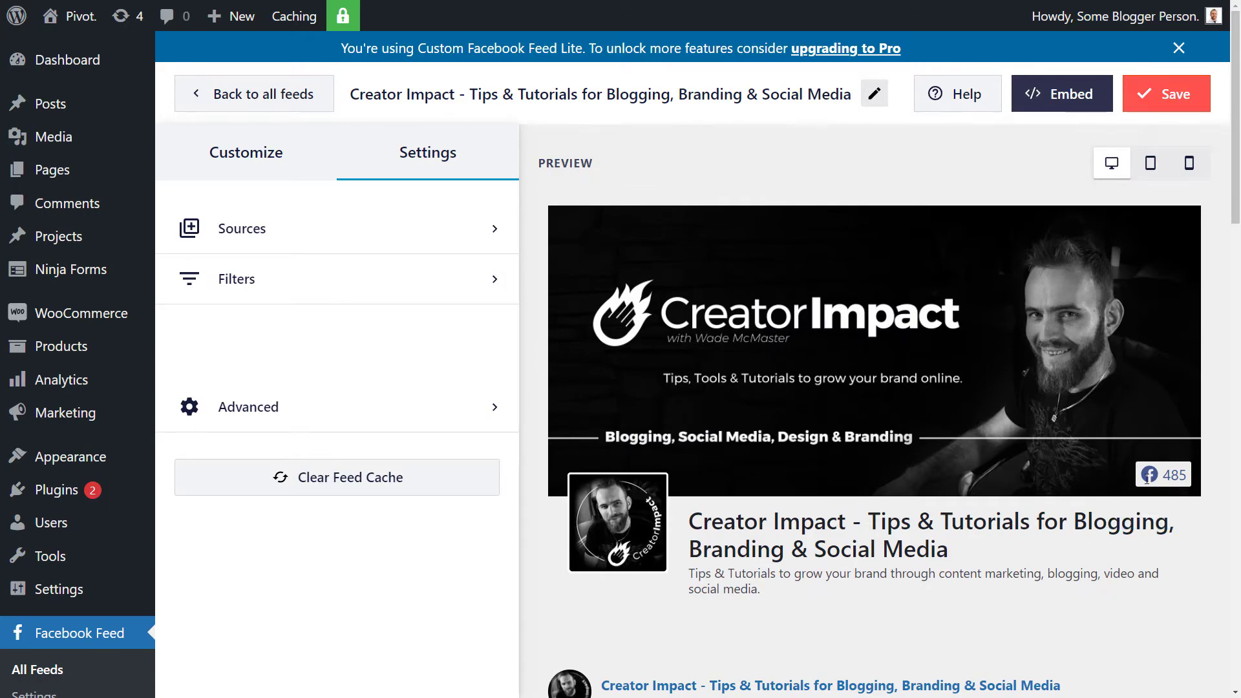
scroll(902, 543, "down", 1)
scroll(920, 532, "down", 15)
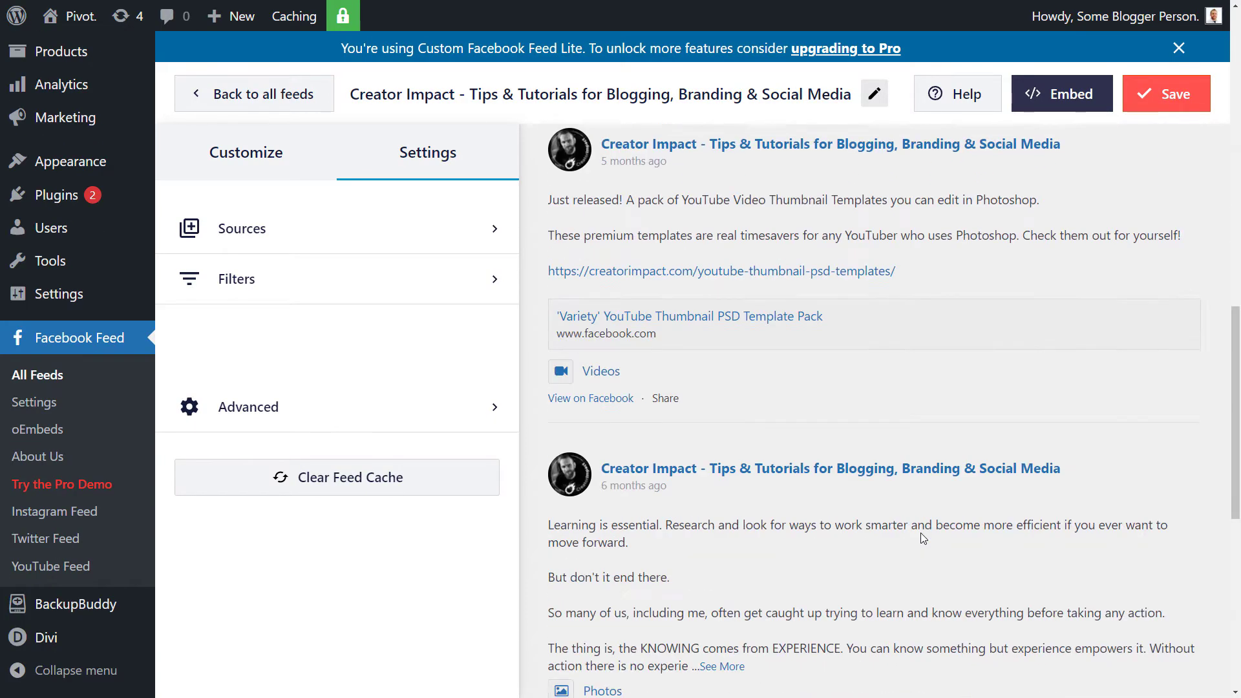
scroll(1061, 557, "down", 4)
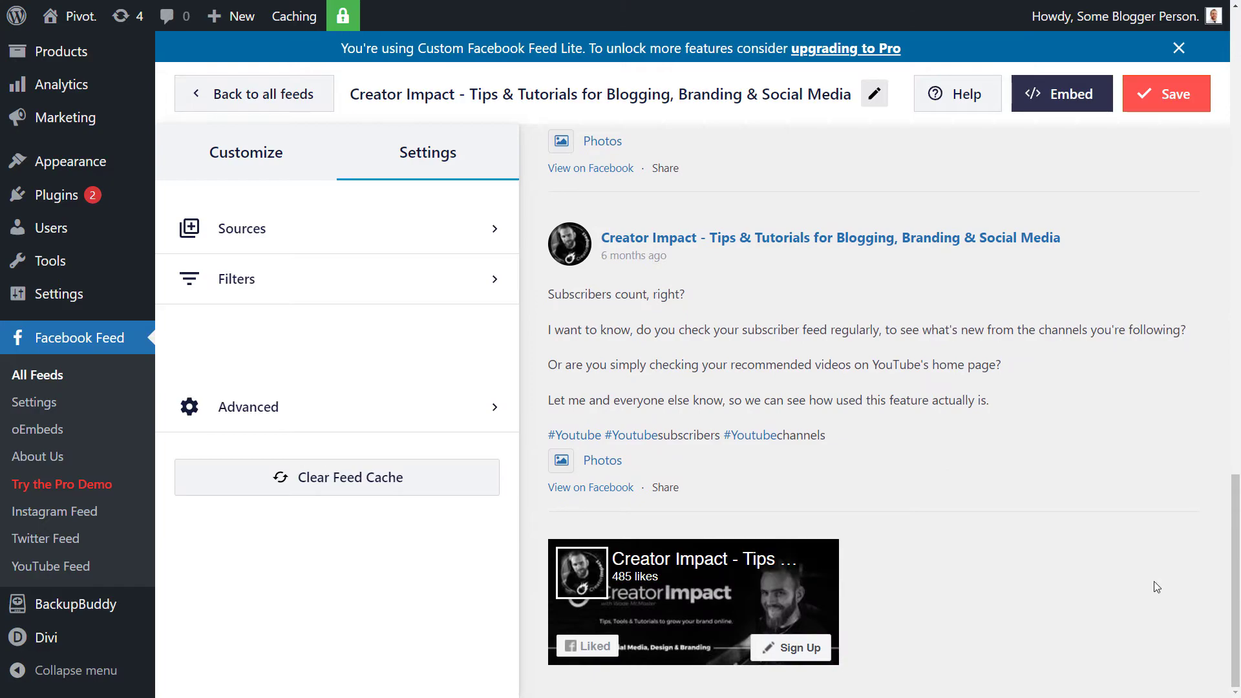
left_click_drag(1236, 581, 1237, 136)
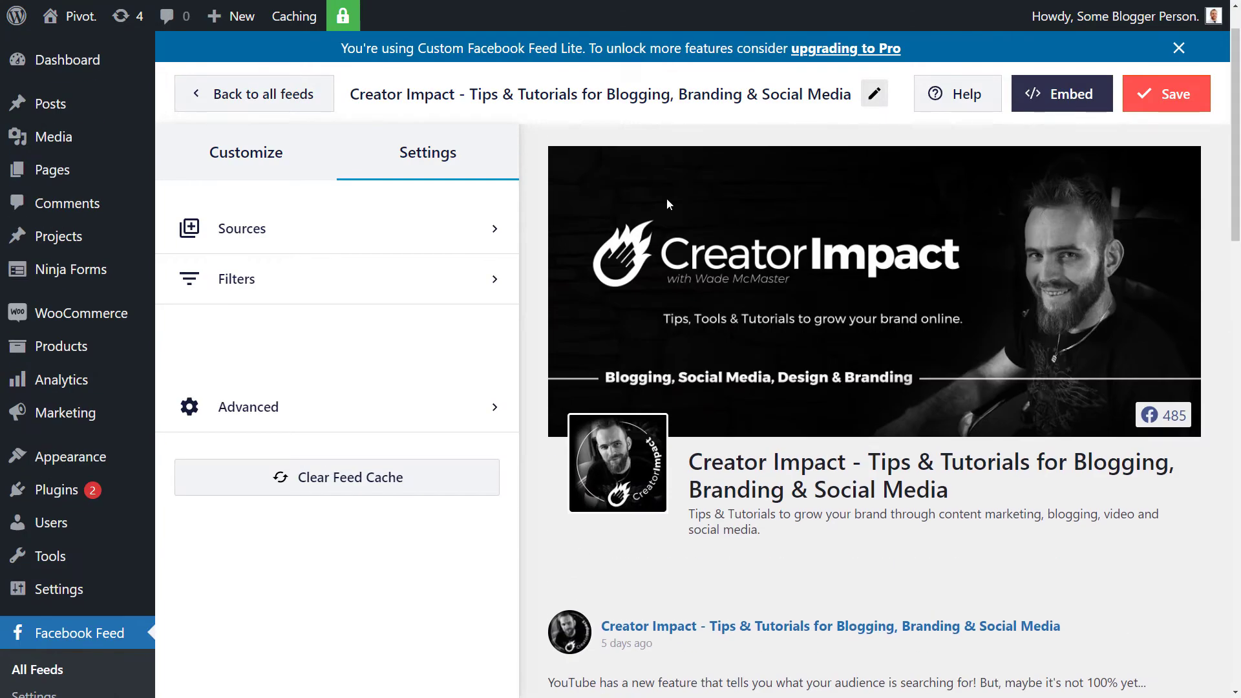
Look over the template and feed type options, closing Change Feed Type with Timeline kept
left_click(261, 155)
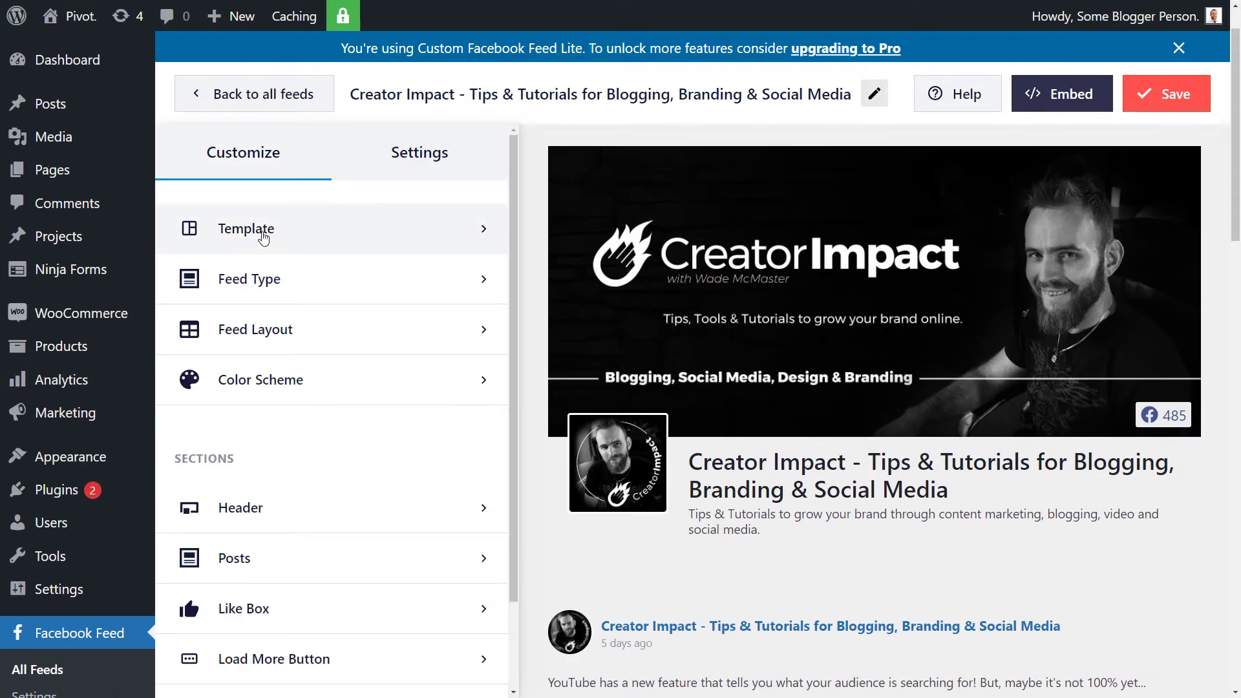
left_click(263, 233)
scroll(375, 284, "down", 1)
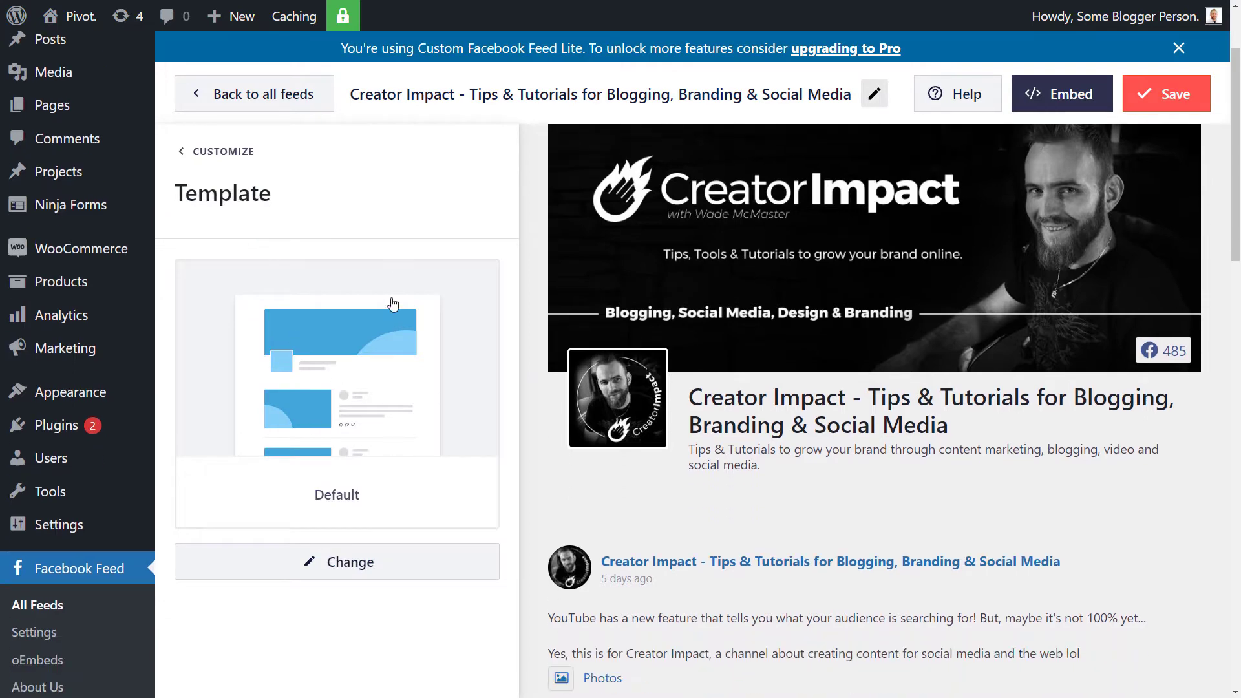
left_click(218, 153)
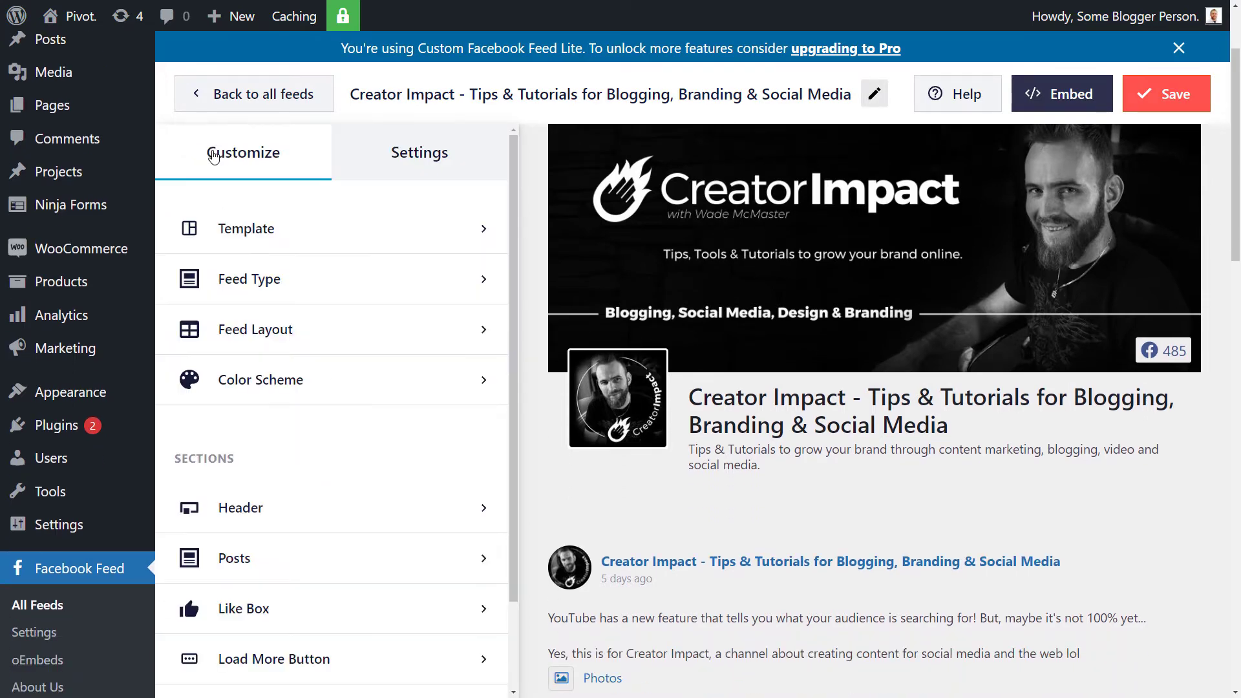
left_click(216, 238)
left_click(371, 420)
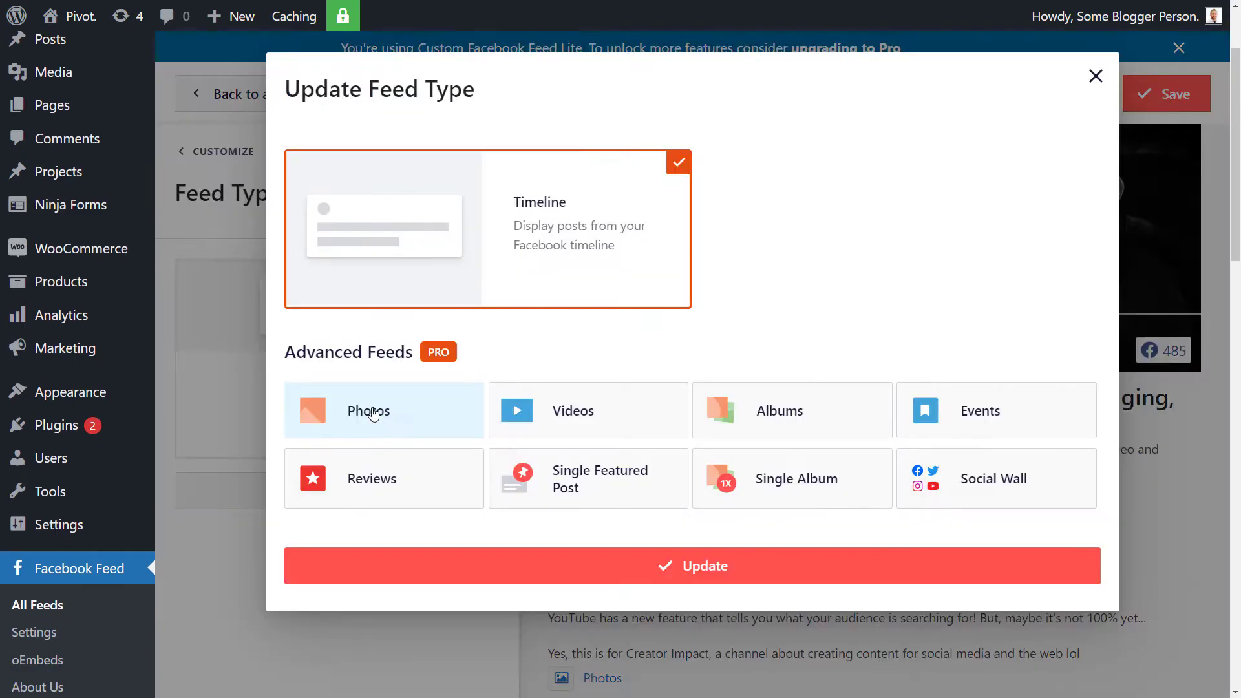
left_click(1095, 76)
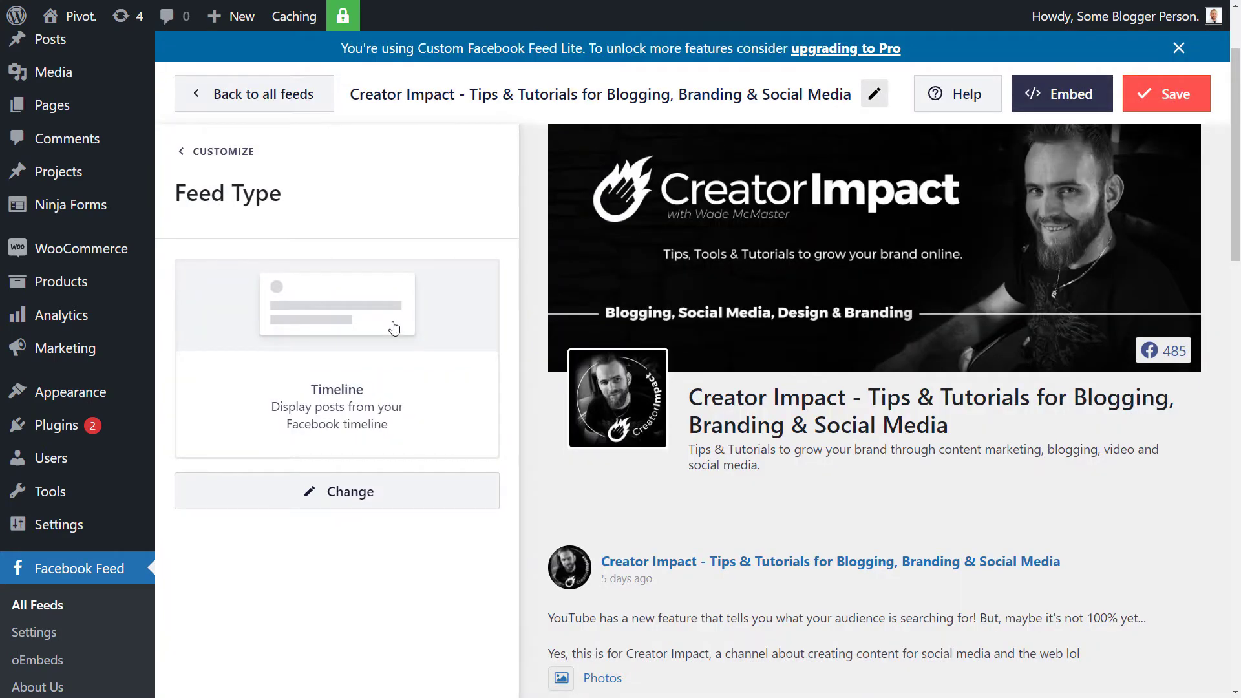
left_click(207, 155)
Switch Feed Layout to Masonry and try a 600 feed height, then clear it
left_click(186, 329)
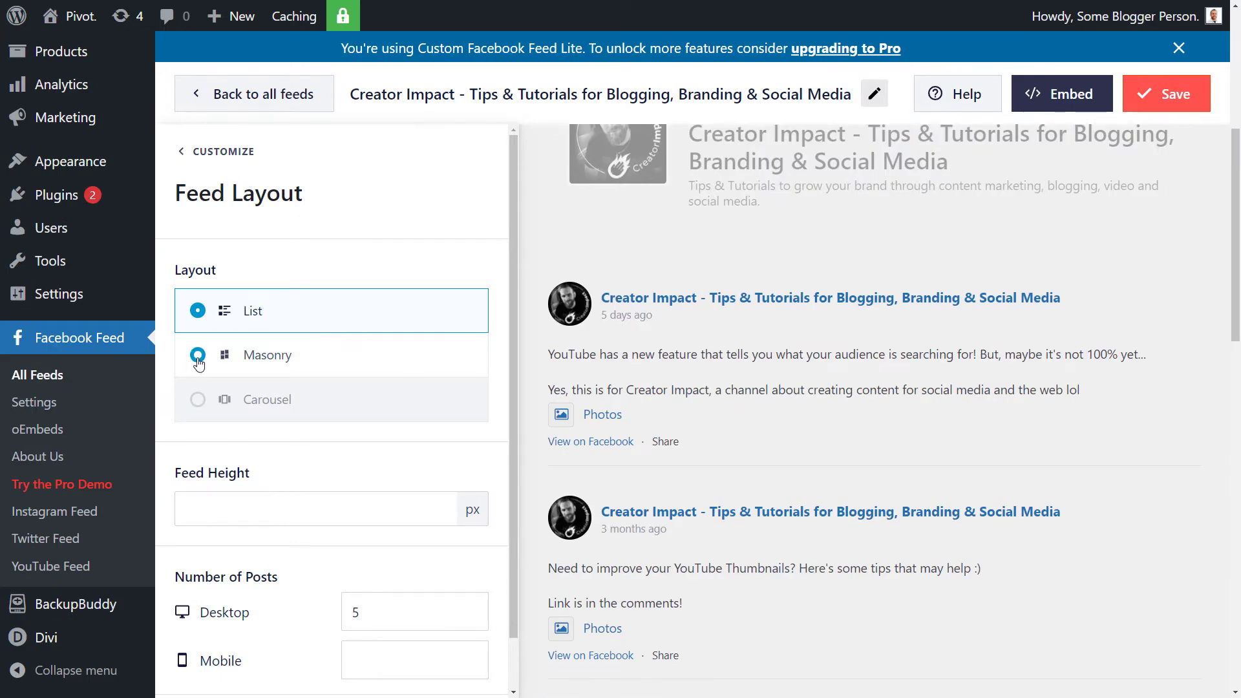
left_click(198, 356)
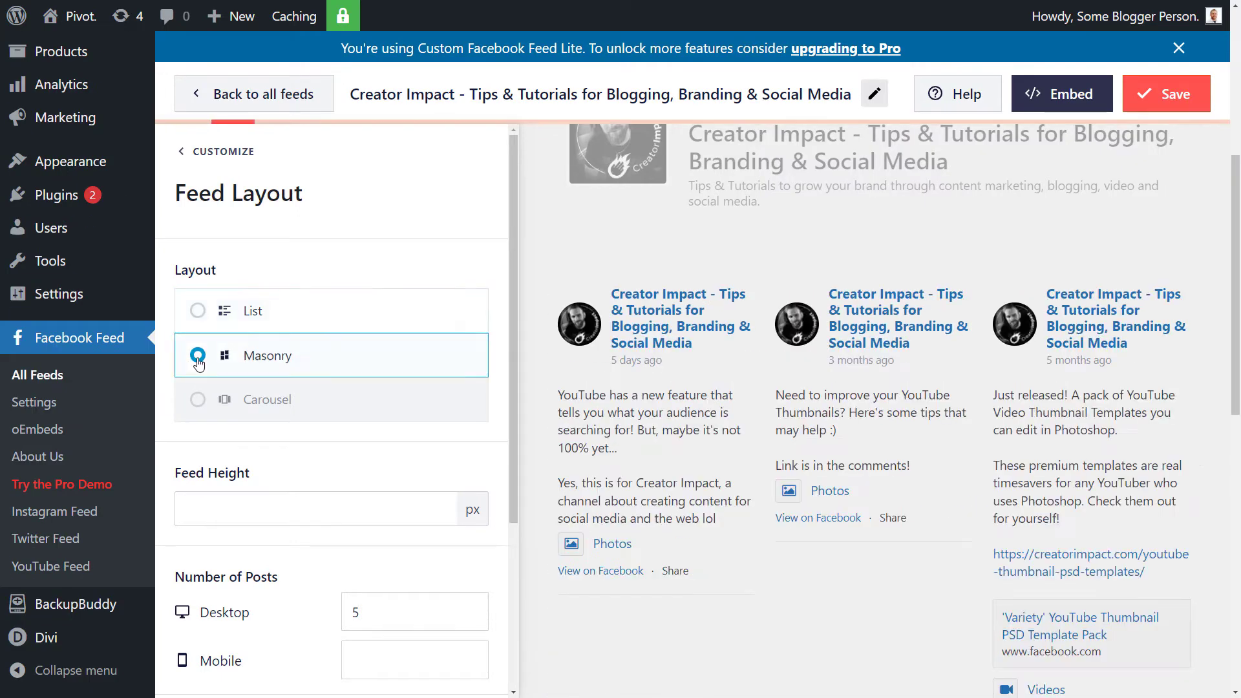
scroll(988, 295, "down", 3)
scroll(1083, 475, "down", 3)
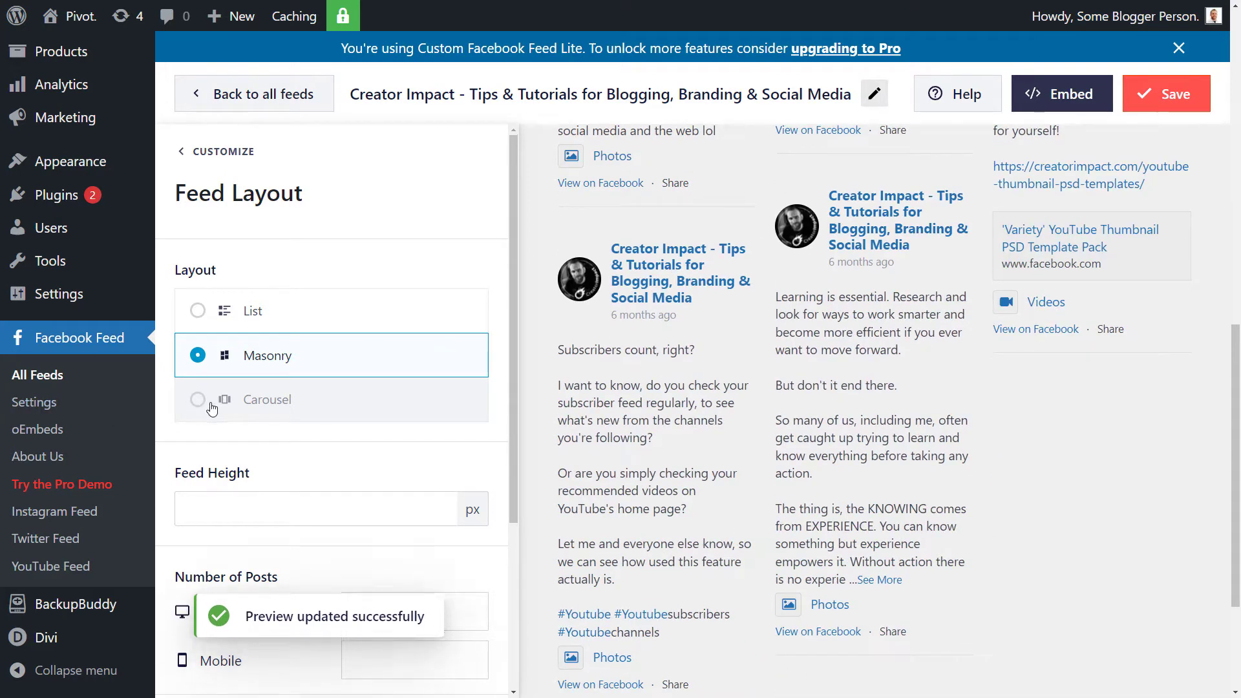
scroll(299, 357, "down", 3)
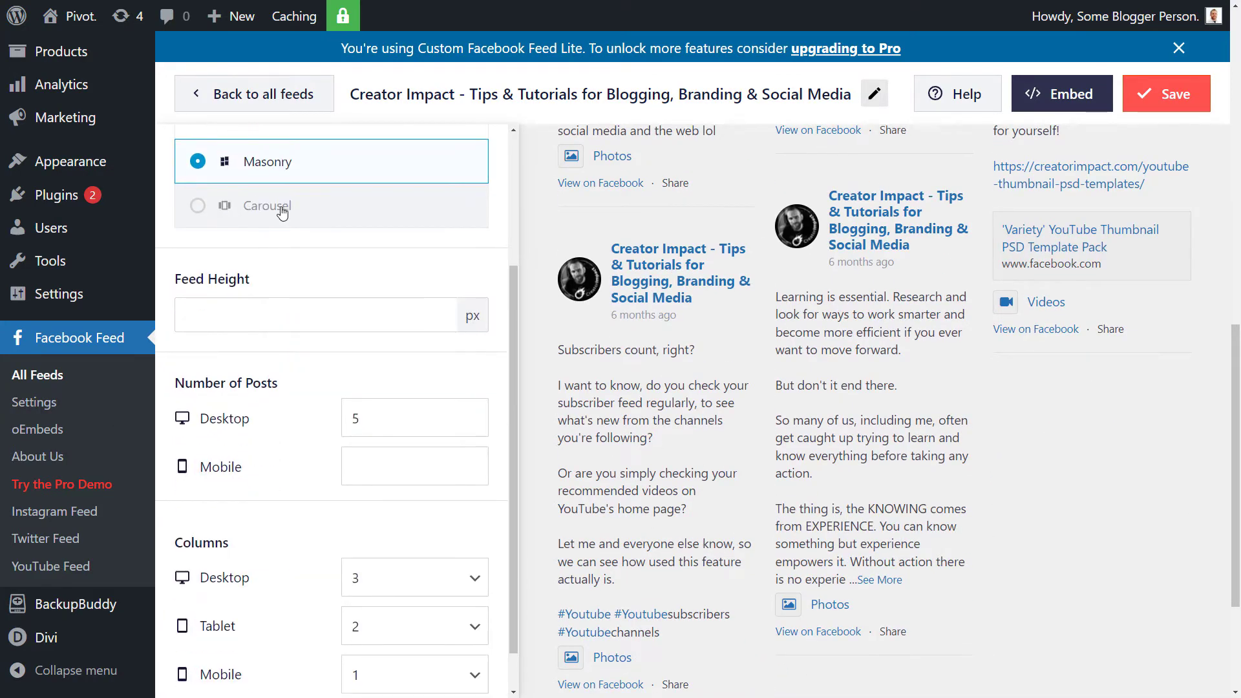
left_click(331, 321)
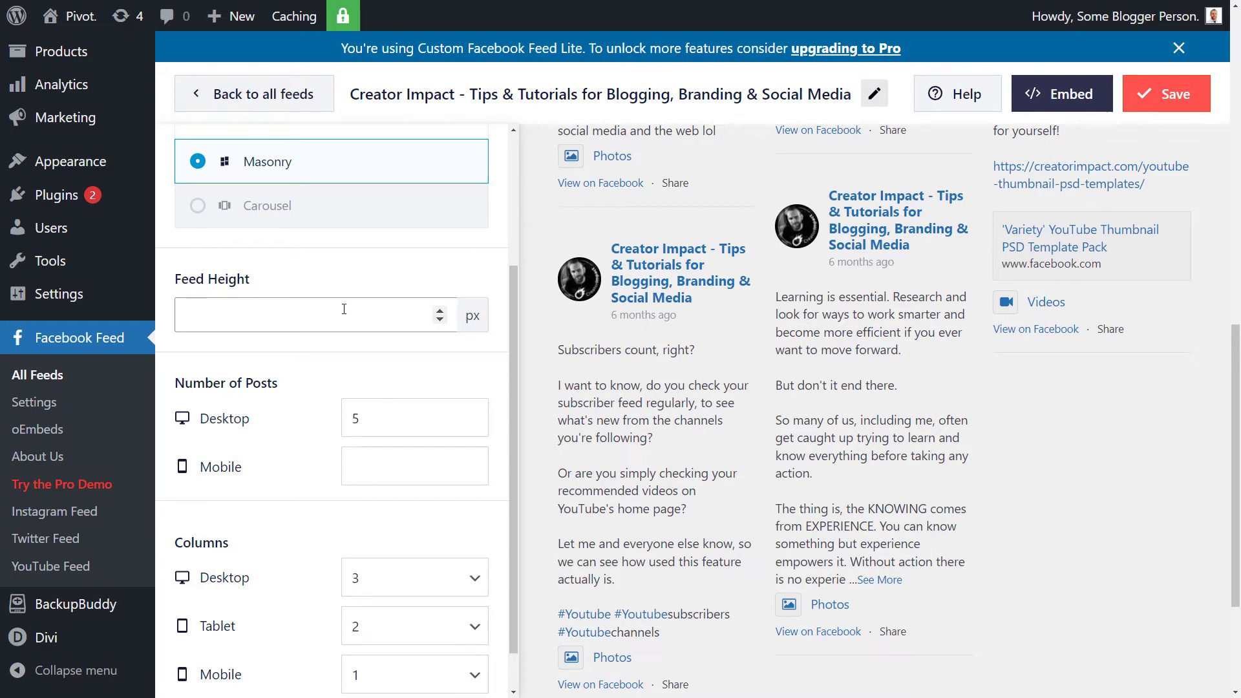
type("600")
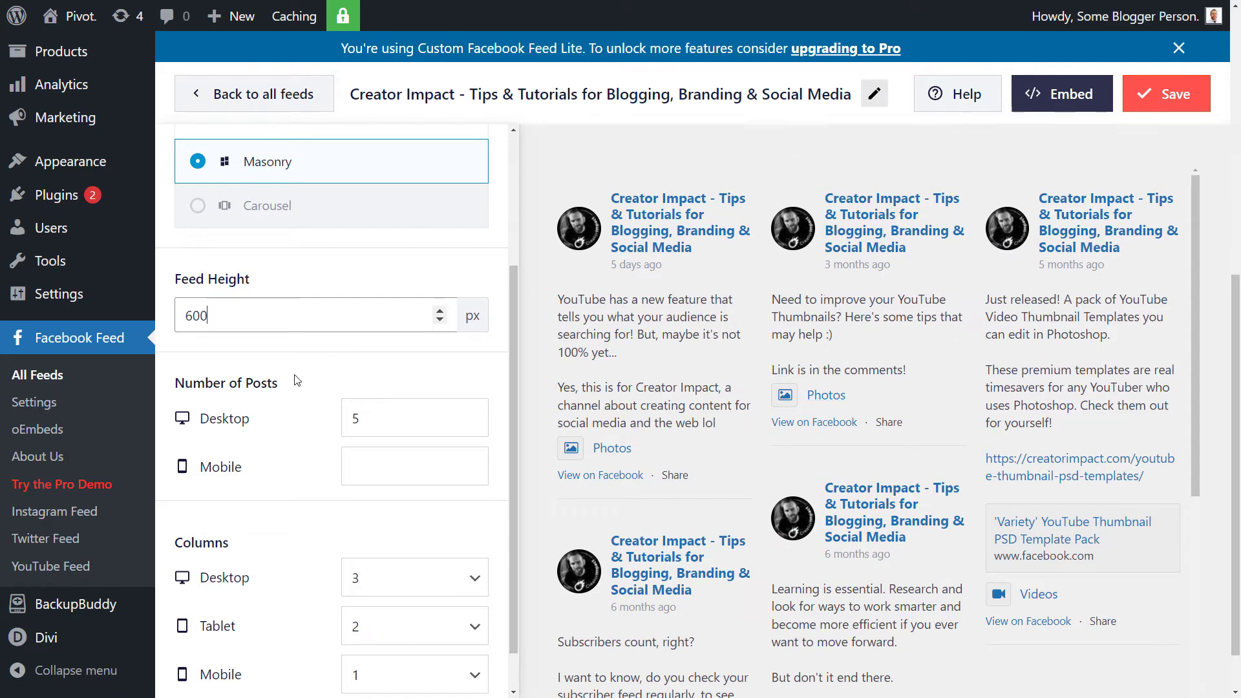
key("ctrl+a")
key("BackSpace")
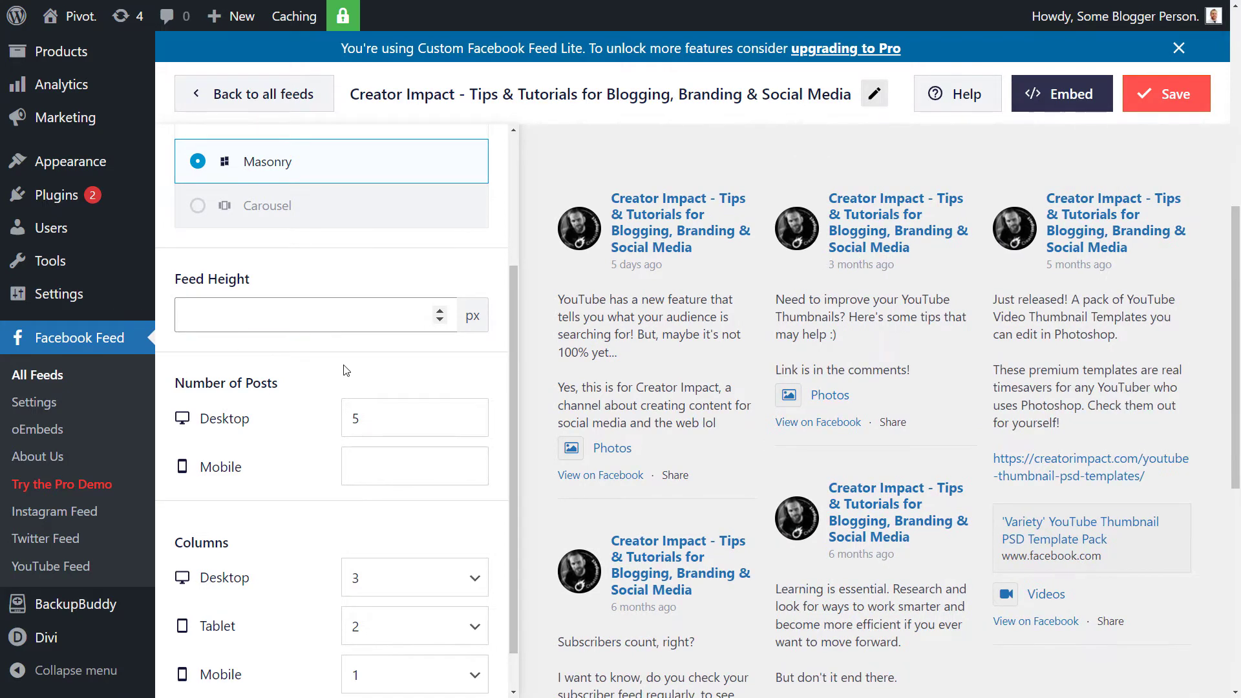
left_click(260, 362)
scroll(307, 427, "down", 1)
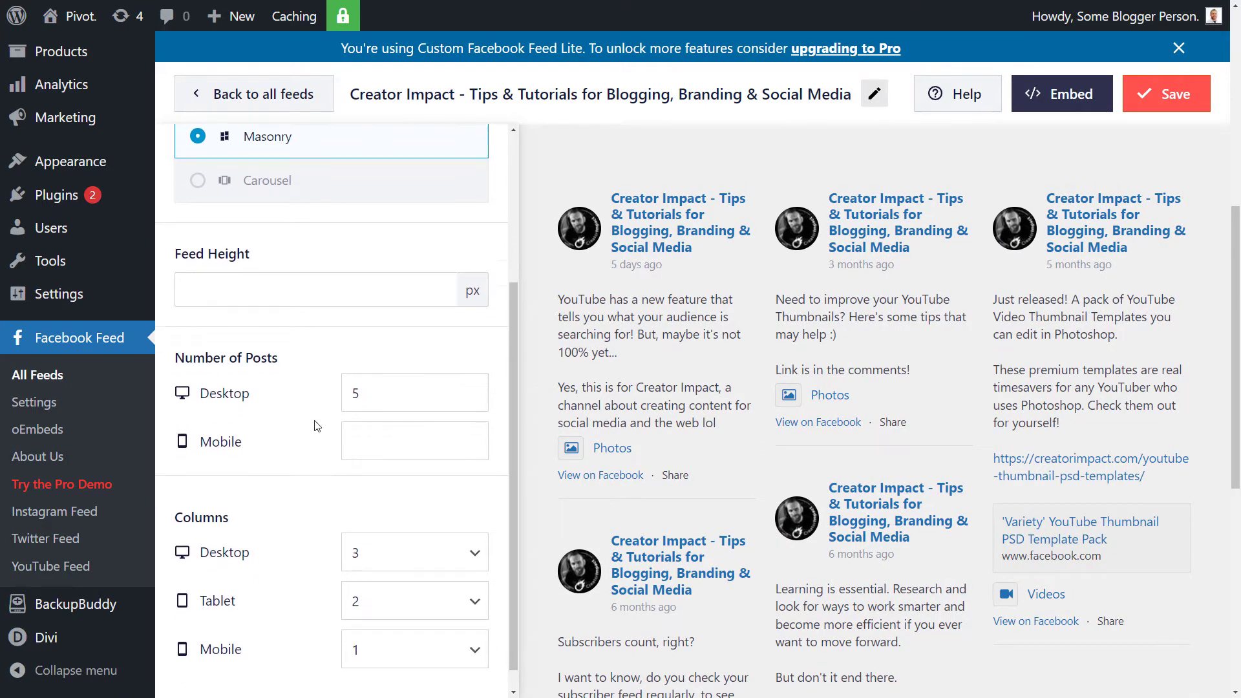
Set the number of posts to 20 on desktop and 10 on mobile
double_click(356, 369)
type("20")
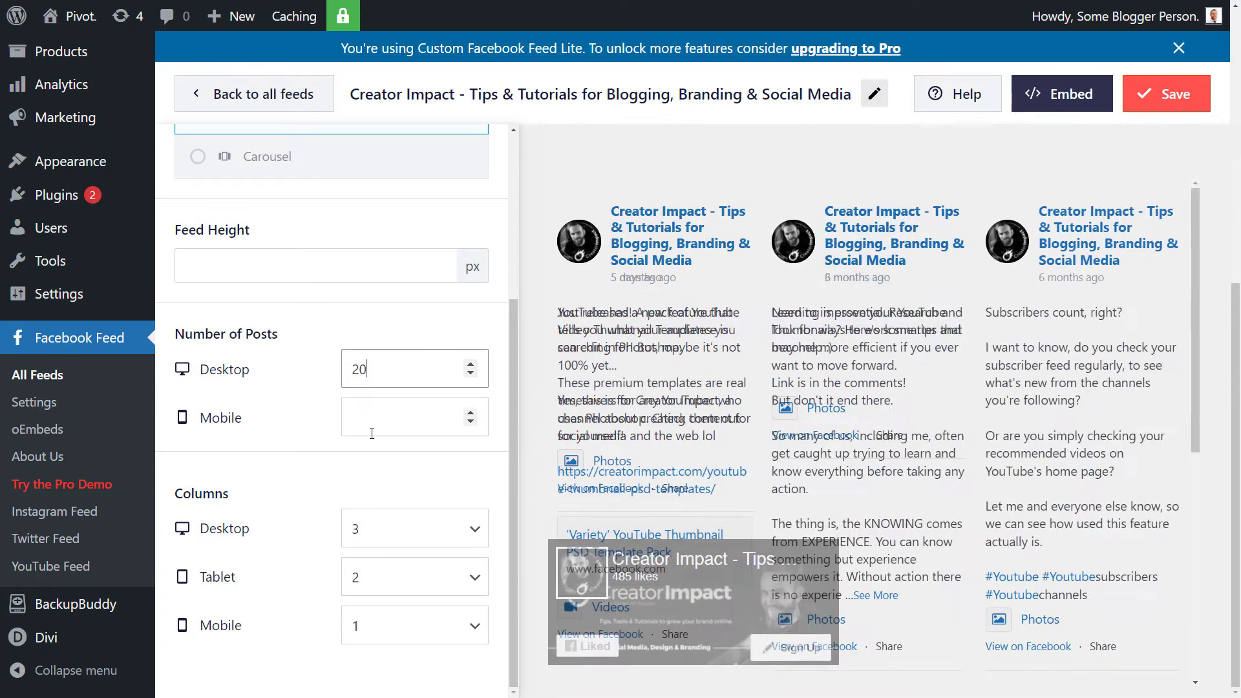
left_click(403, 418)
type("10")
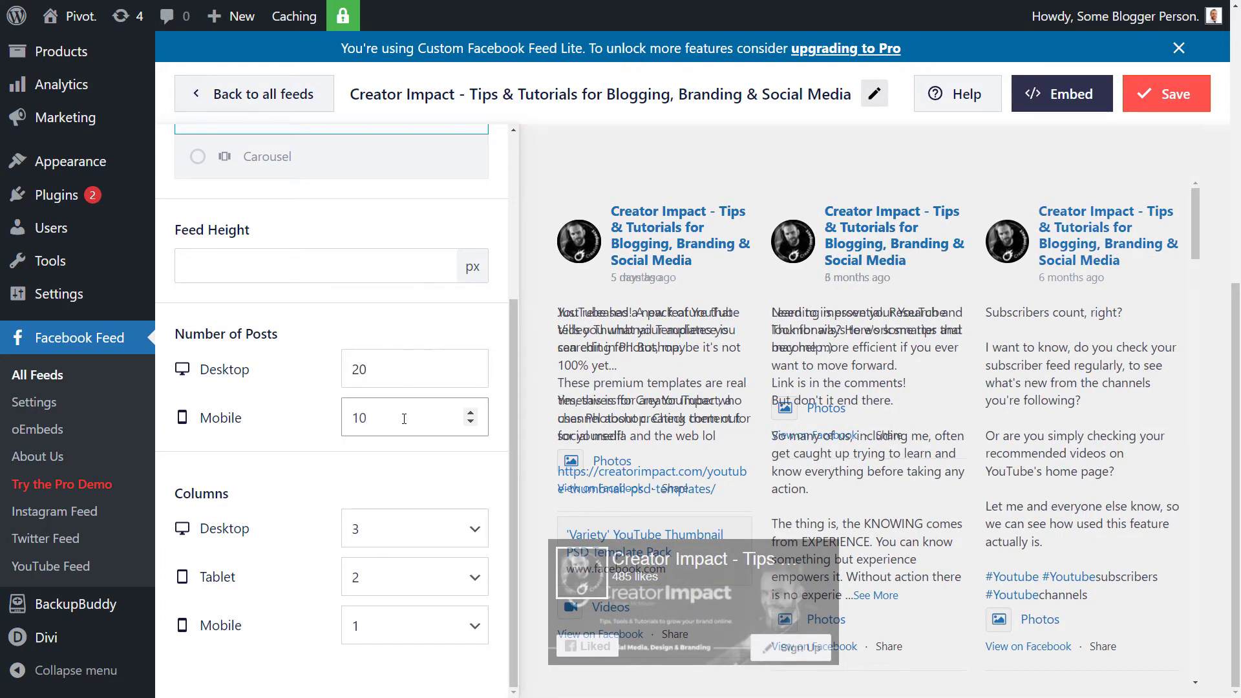
scroll(234, 575, "down", 2)
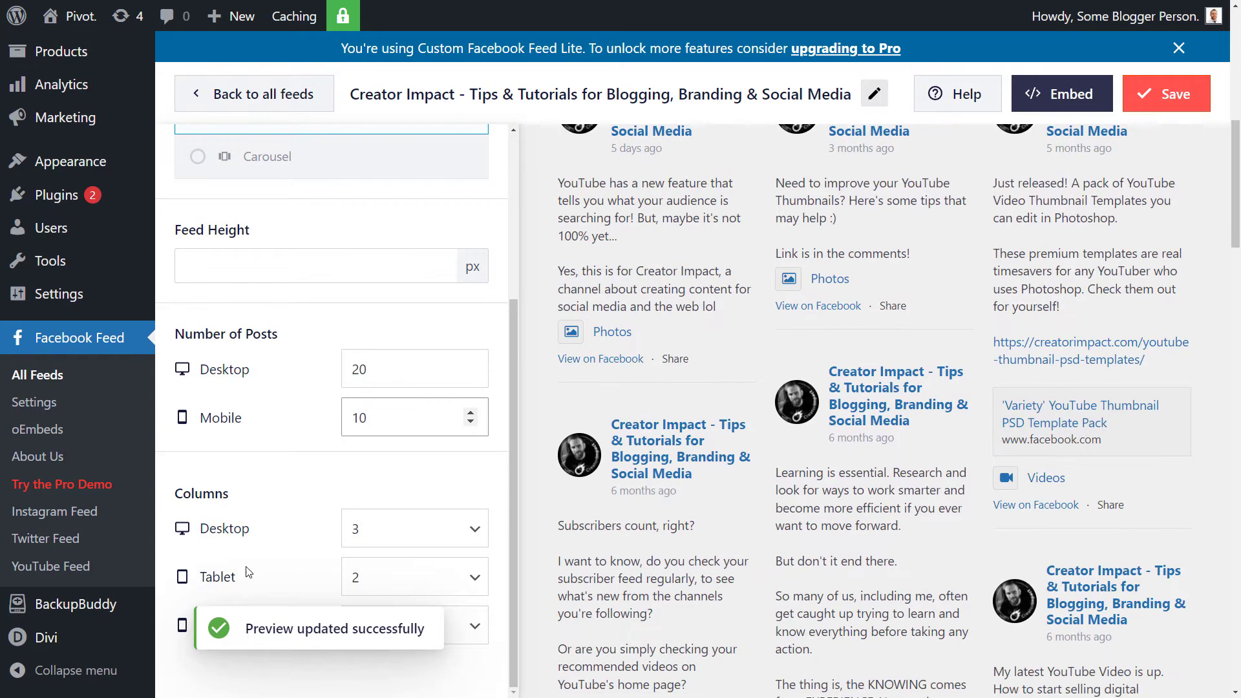
left_click(335, 466)
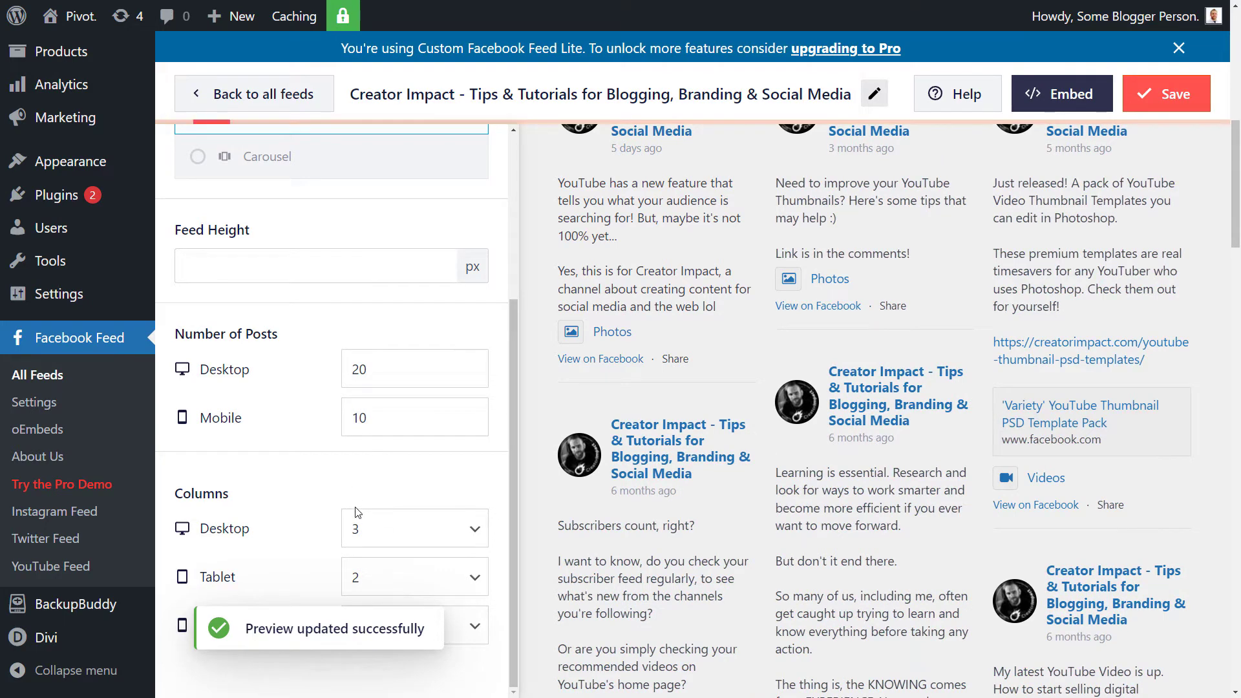
Try 6 and then 2 desktop columns, then switch the feed back to List layout
left_click(375, 538)
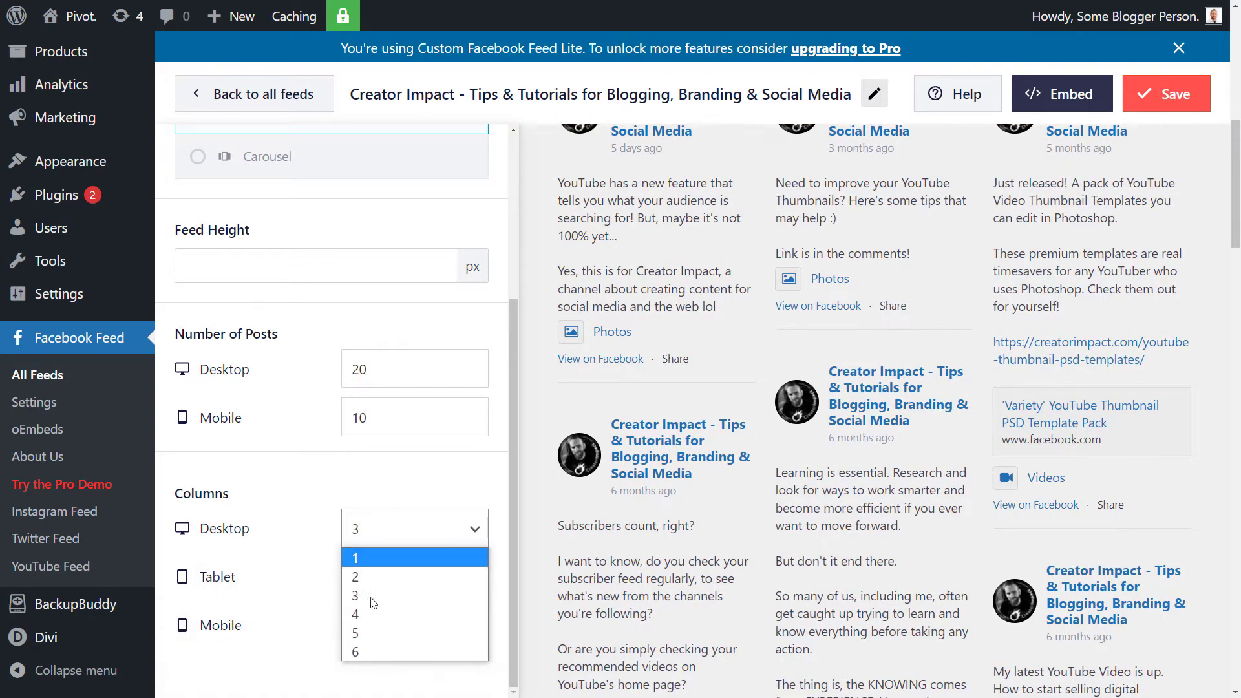
left_click(360, 649)
left_click(374, 536)
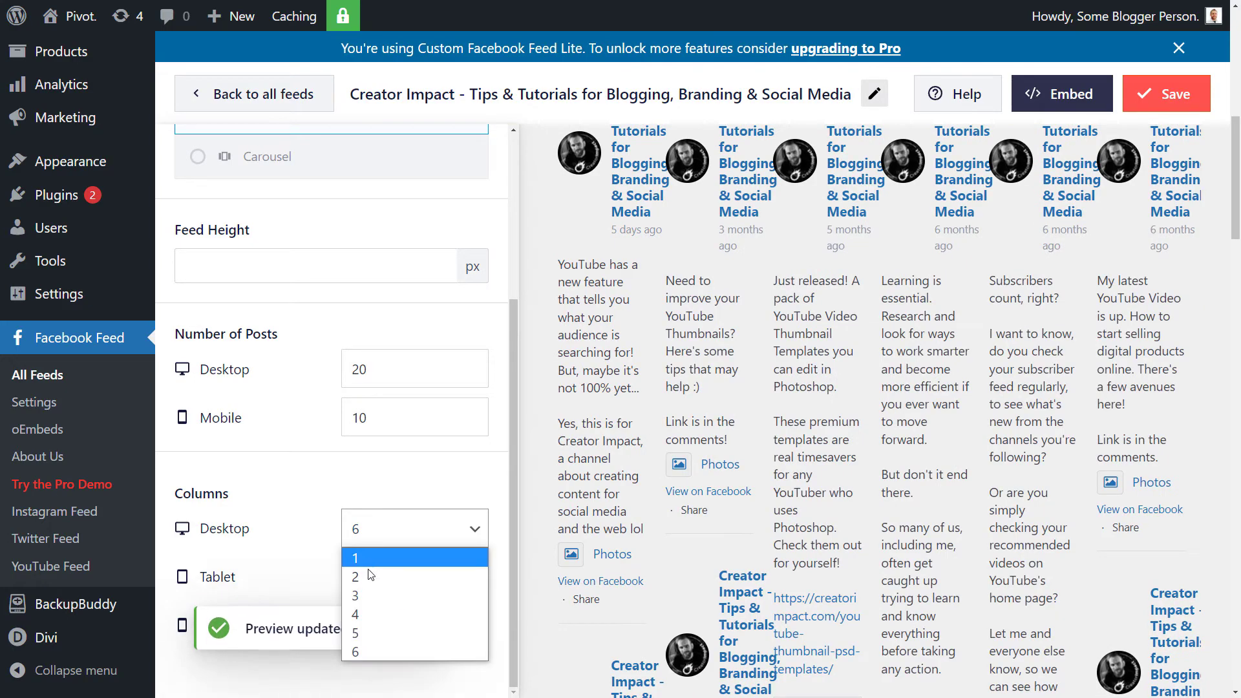
left_click(371, 581)
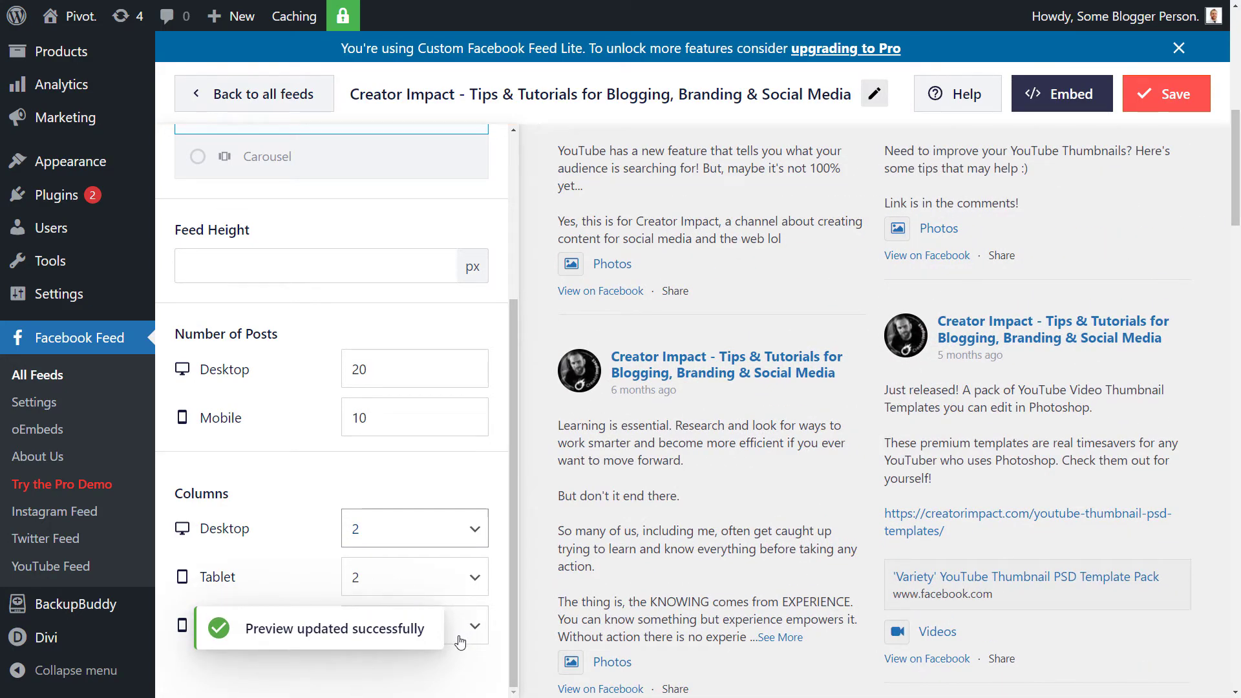
scroll(463, 584, "up", 4)
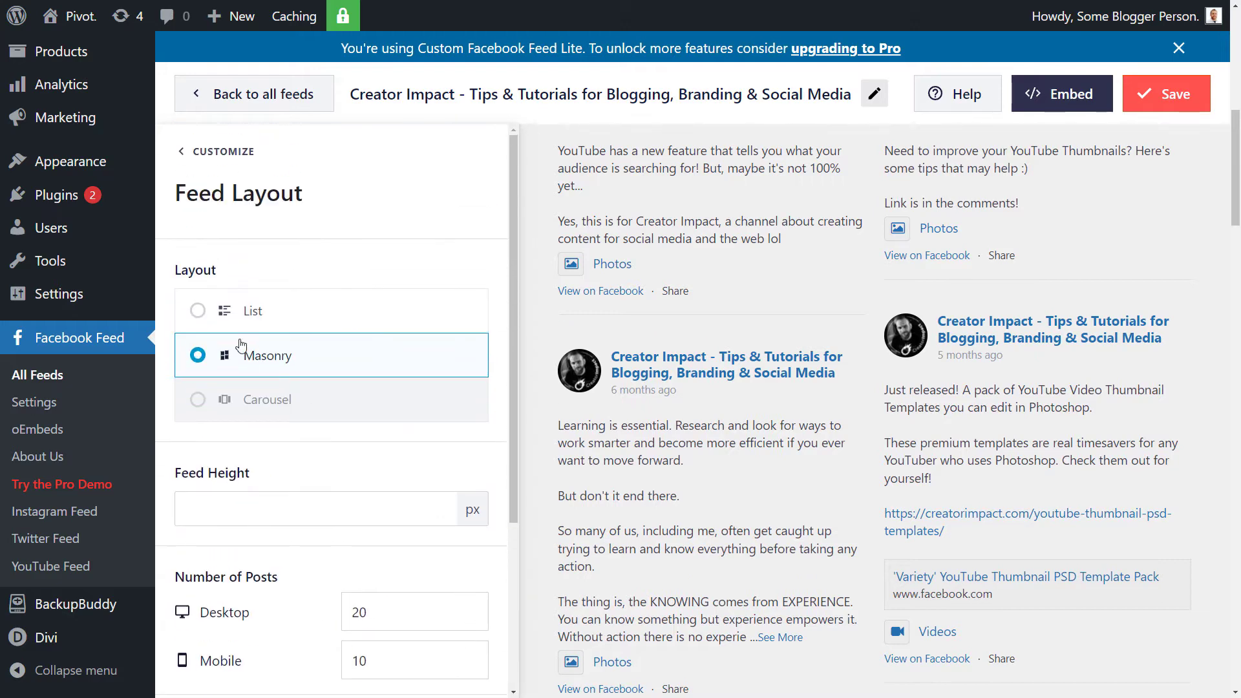
left_click(228, 312)
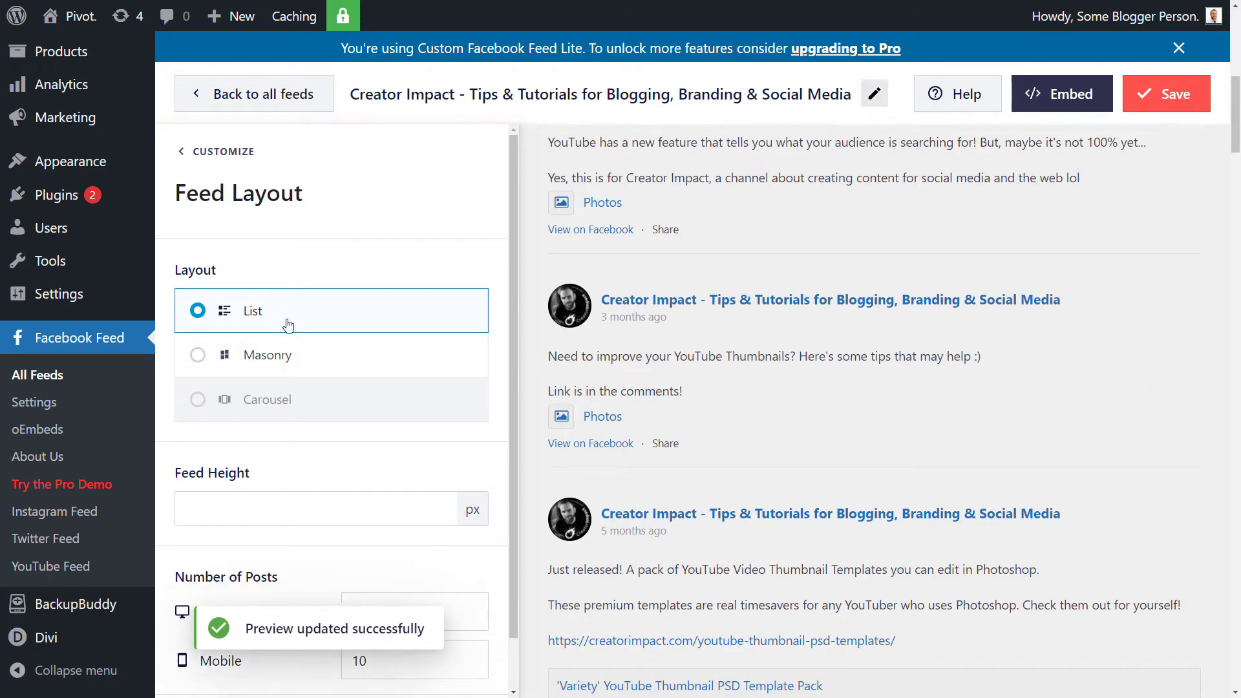
scroll(288, 324, "down", 1)
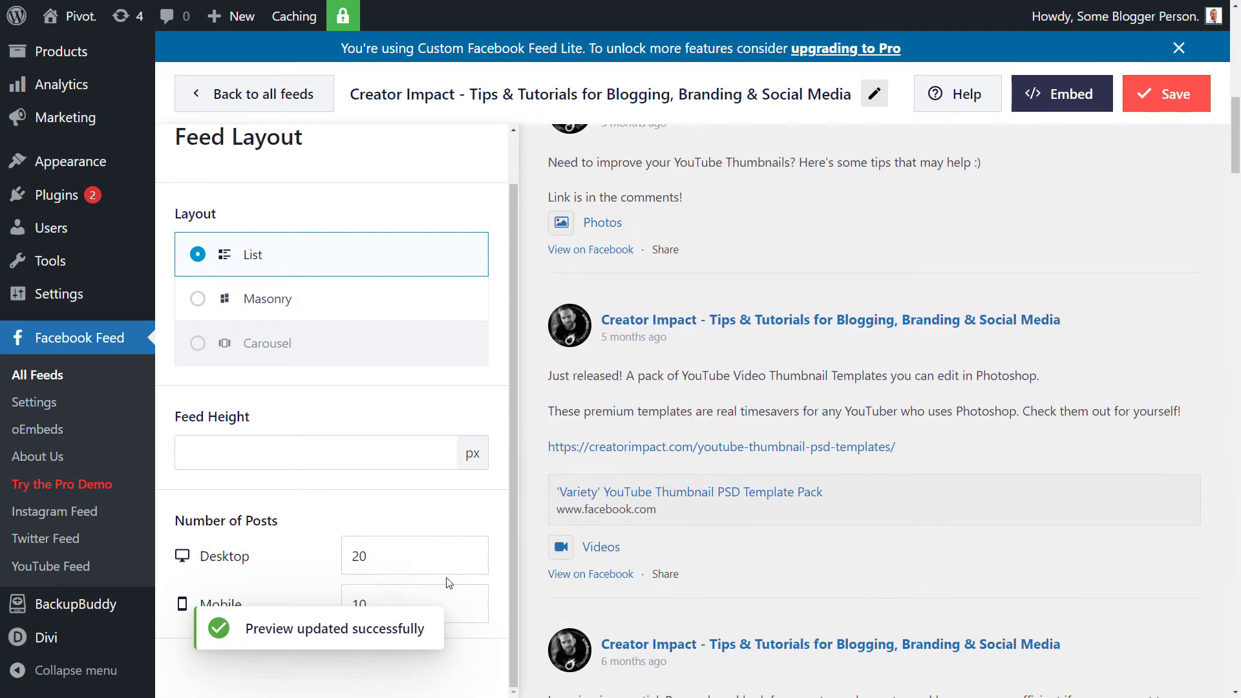
scroll(676, 598, "up", 5)
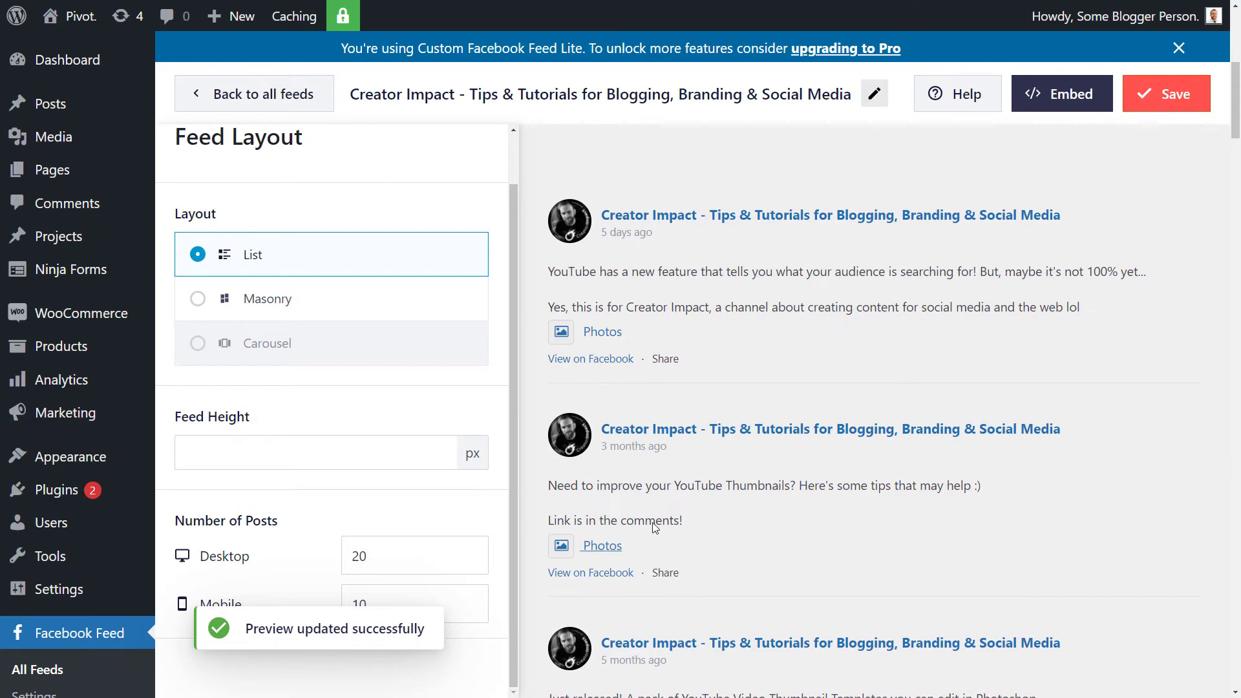
scroll(225, 154, "up", 1)
Open Color Scheme and try Light, Dark, then the Custom palette
left_click(216, 153)
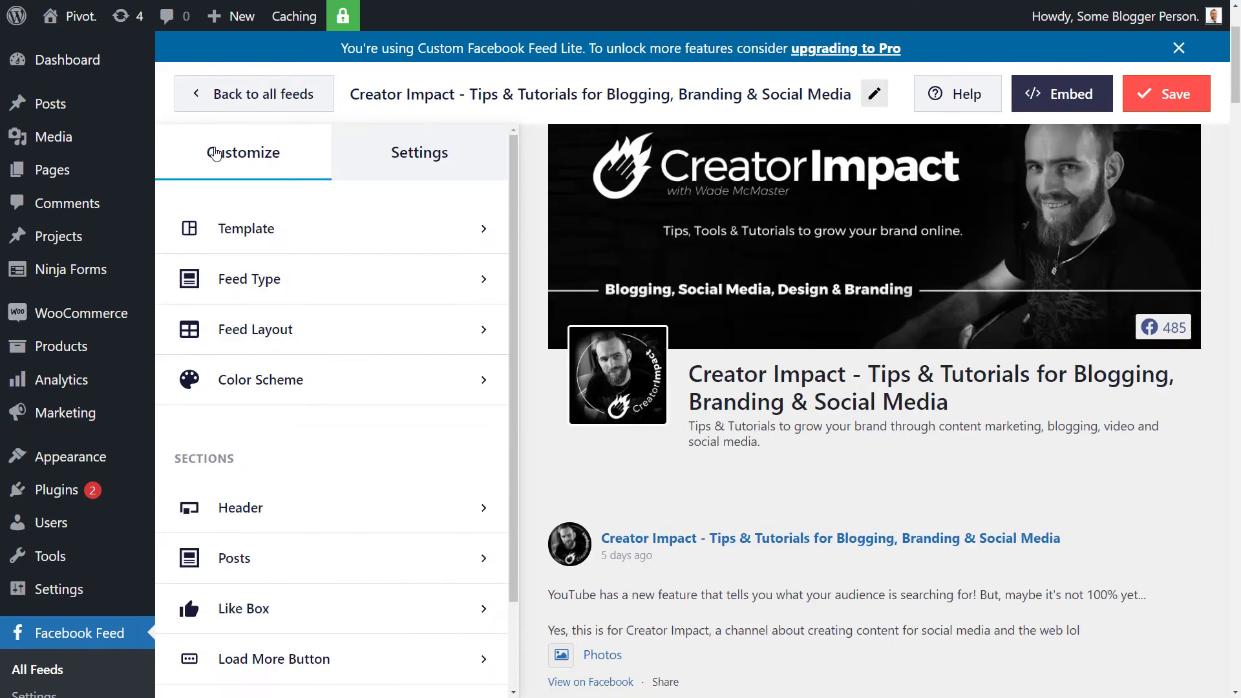
left_click(194, 382)
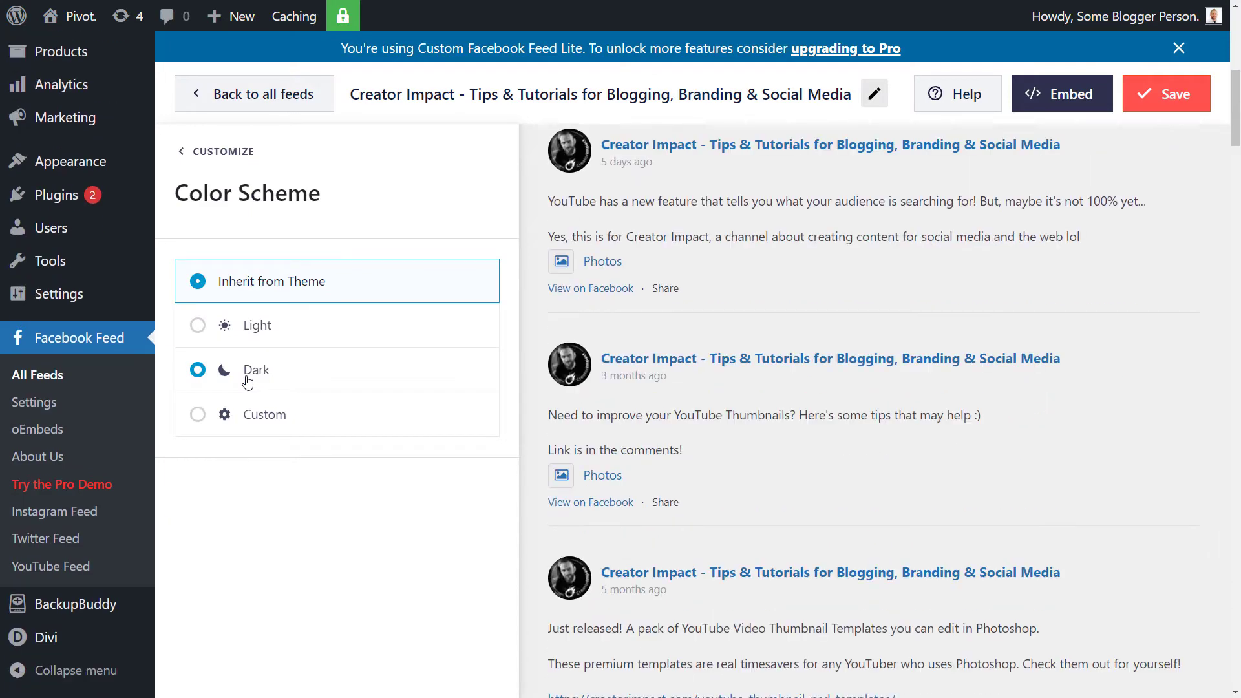
left_click(199, 328)
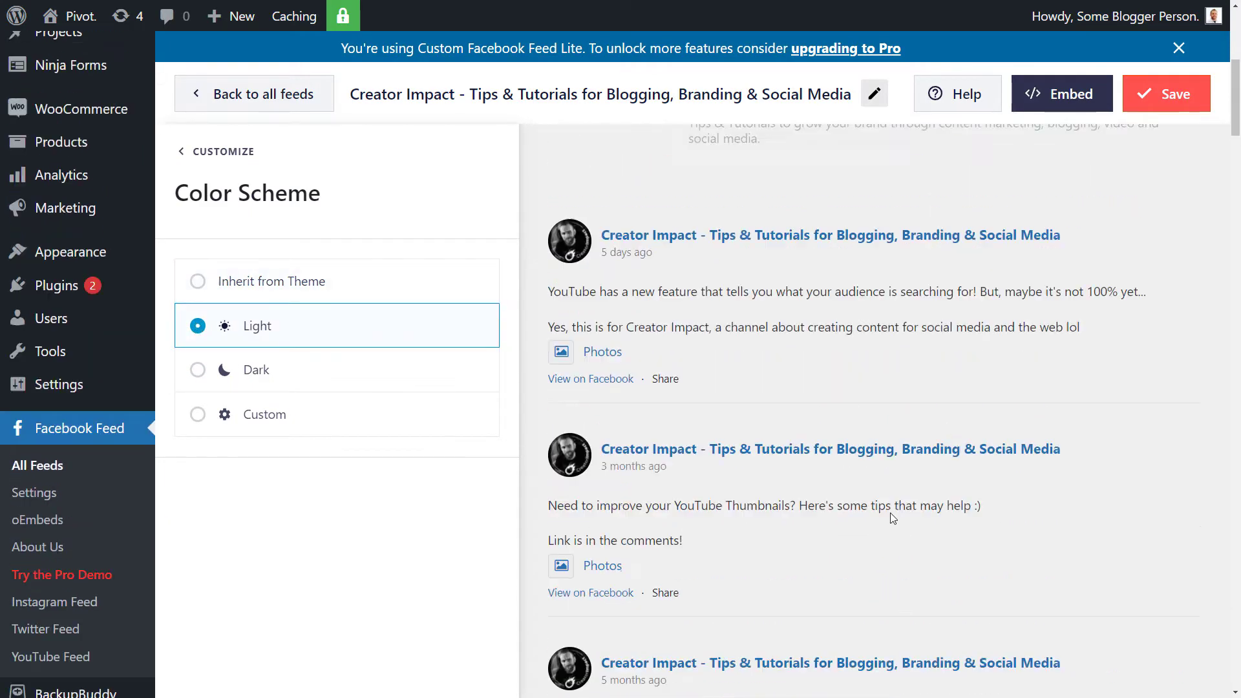
scroll(891, 513, "up", 3)
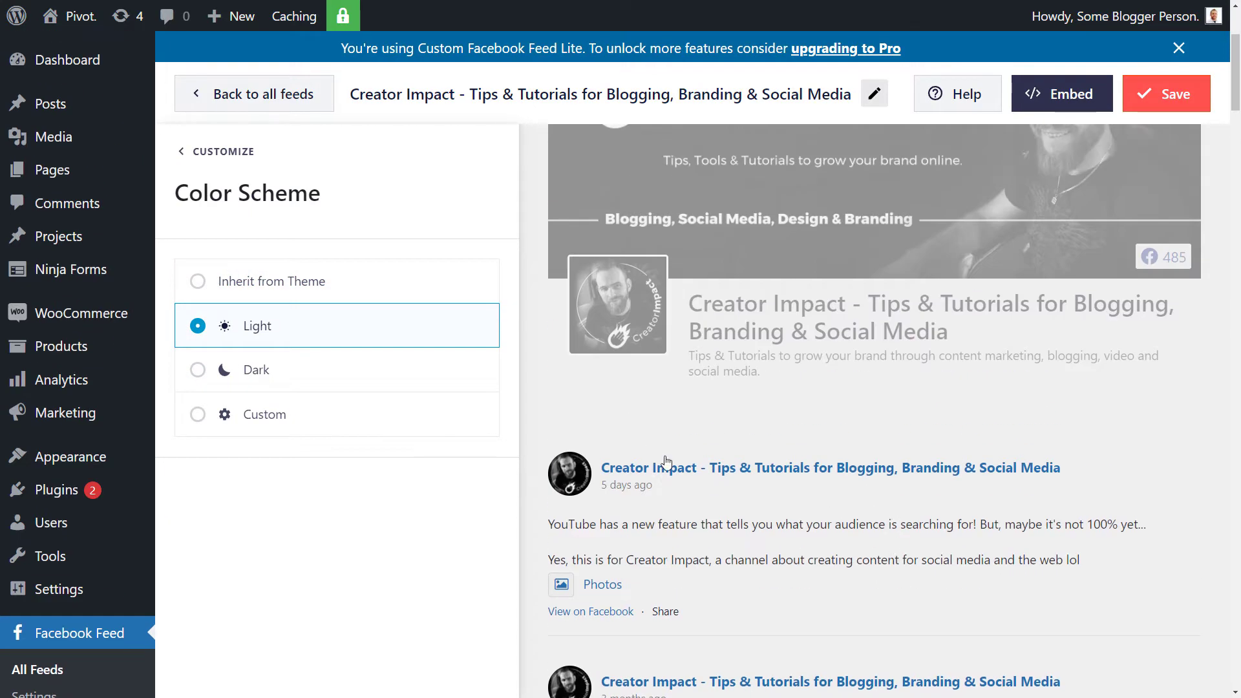
left_click(198, 370)
left_click(197, 414)
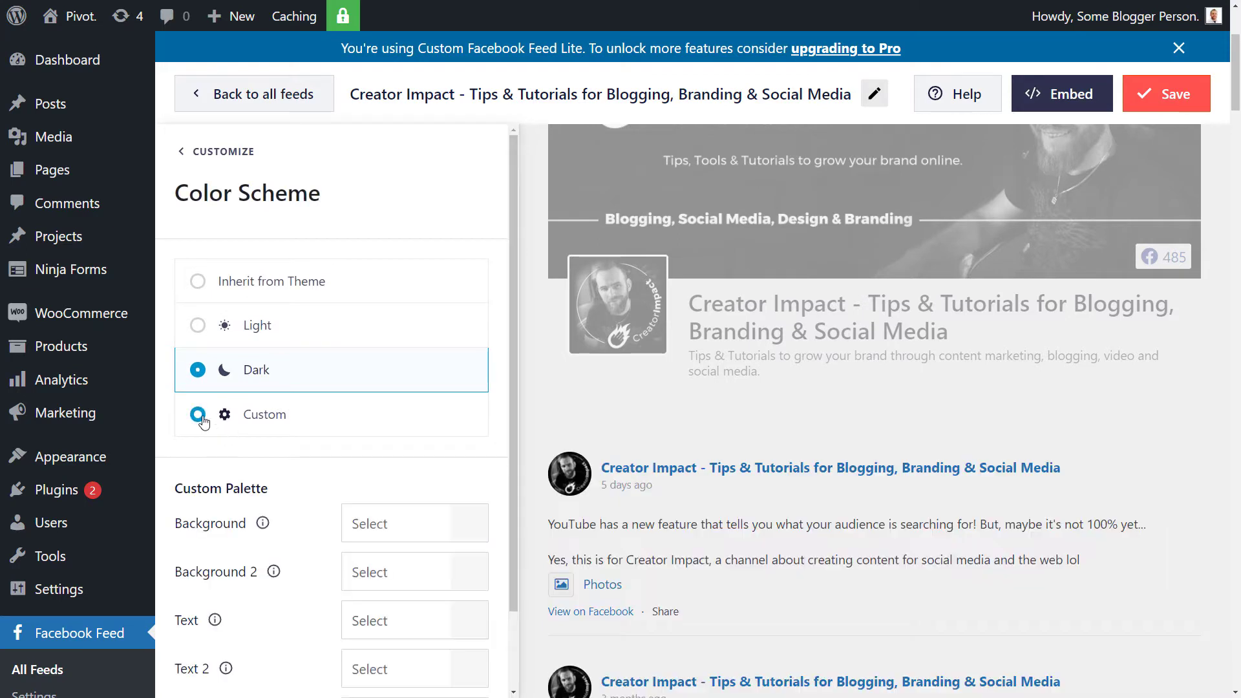
scroll(207, 429, "down", 2)
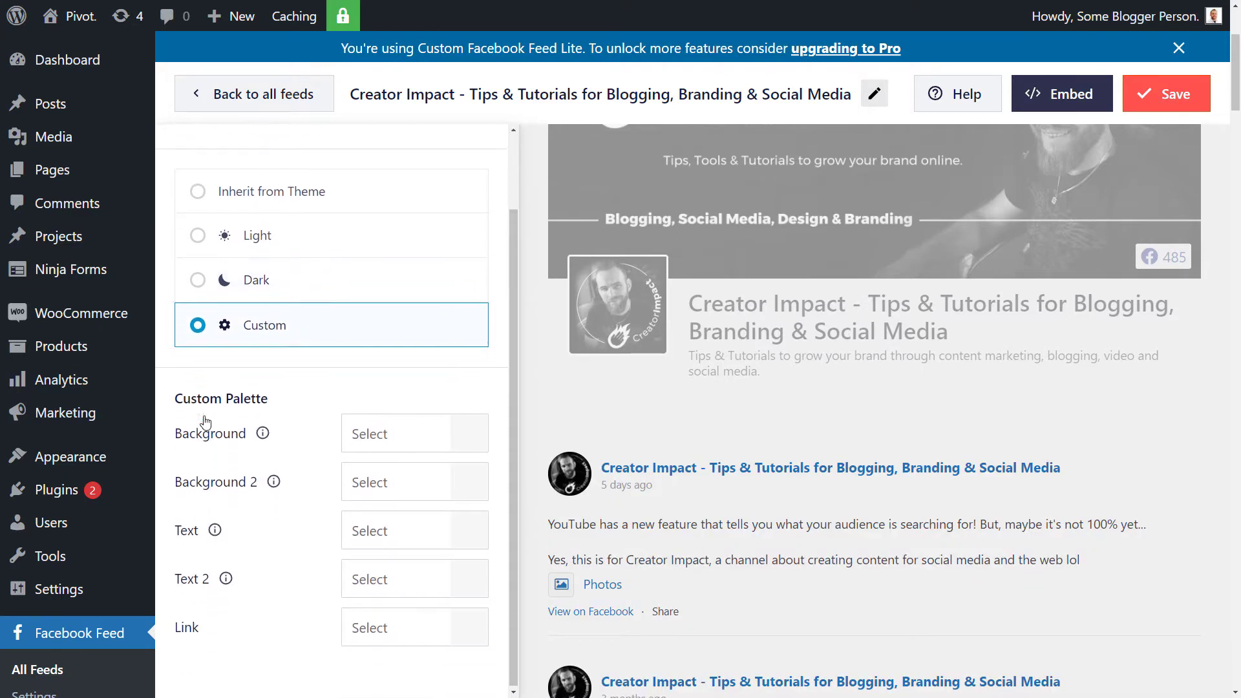
Set the custom backgrounds to red #FF0000 and Background 2 to dark red #500505
left_click(432, 541)
left_click(398, 477)
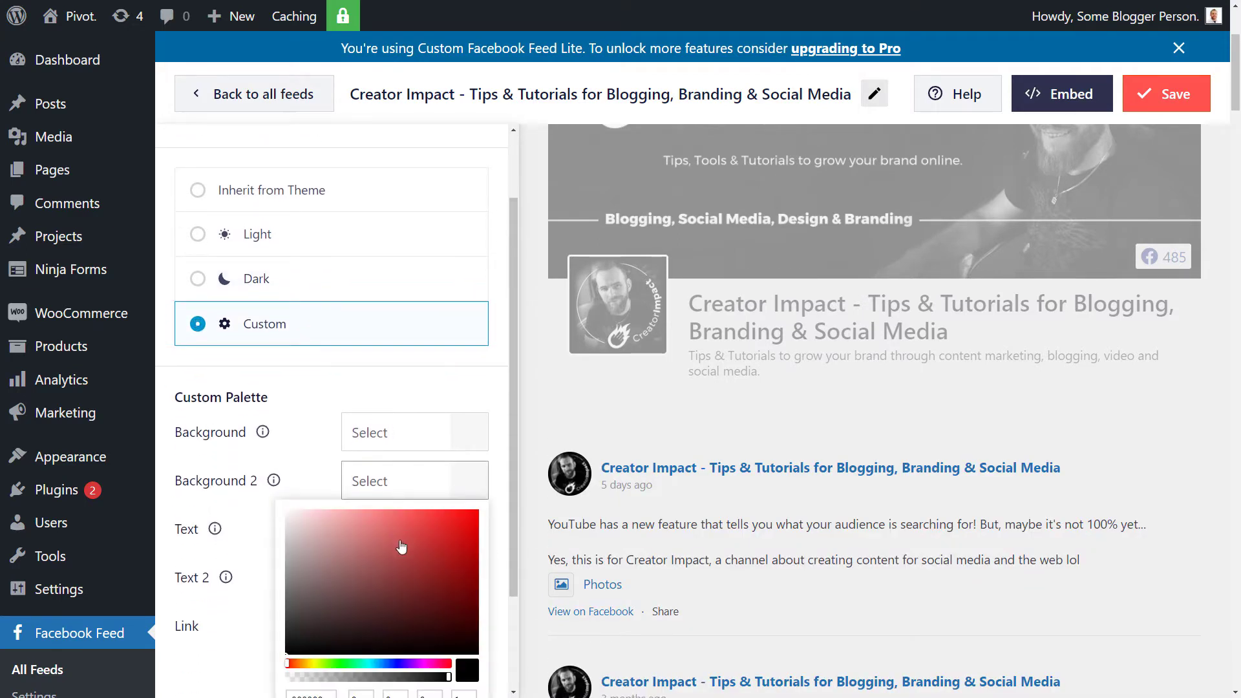
left_click_drag(401, 546, 660, 509)
left_click(445, 390)
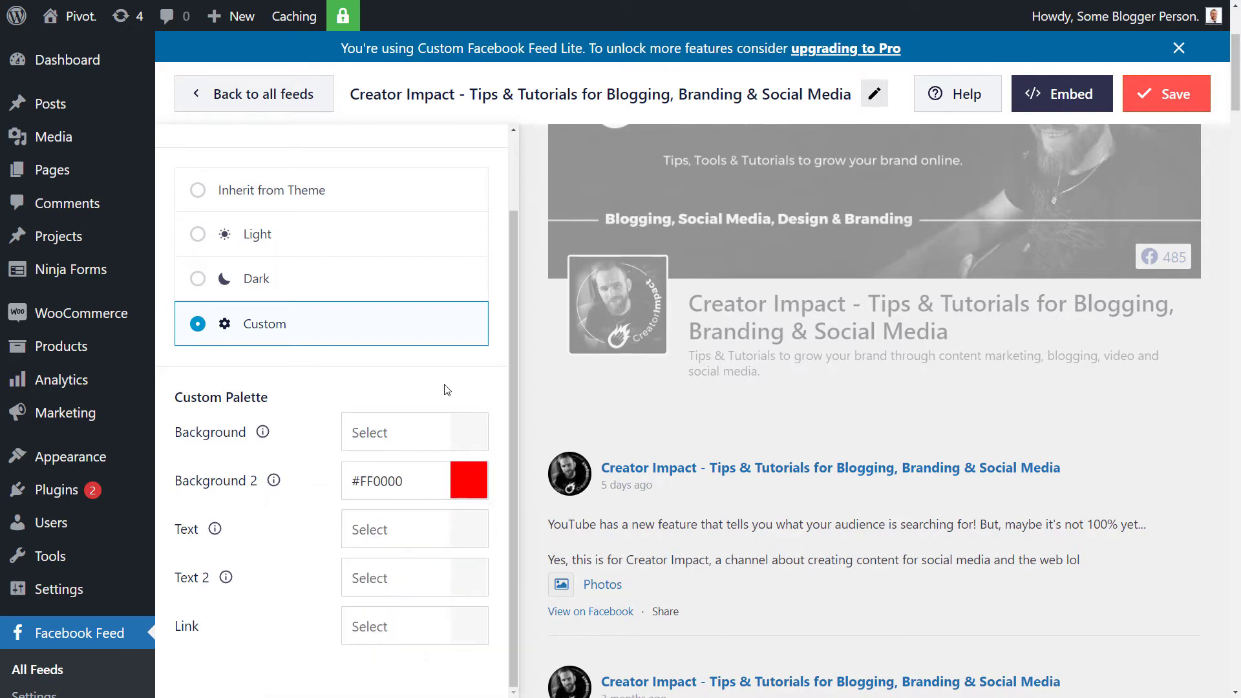
left_click(460, 432)
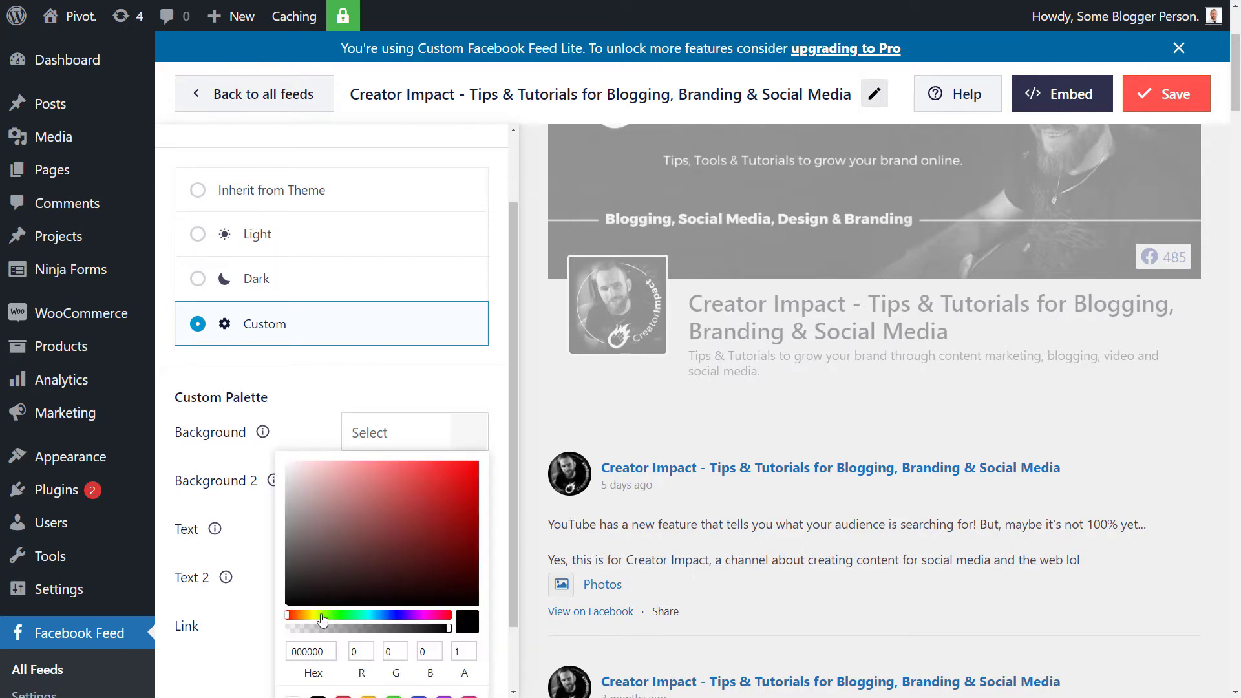
left_click(421, 500)
left_click_drag(439, 493, 522, 441)
left_click(472, 406)
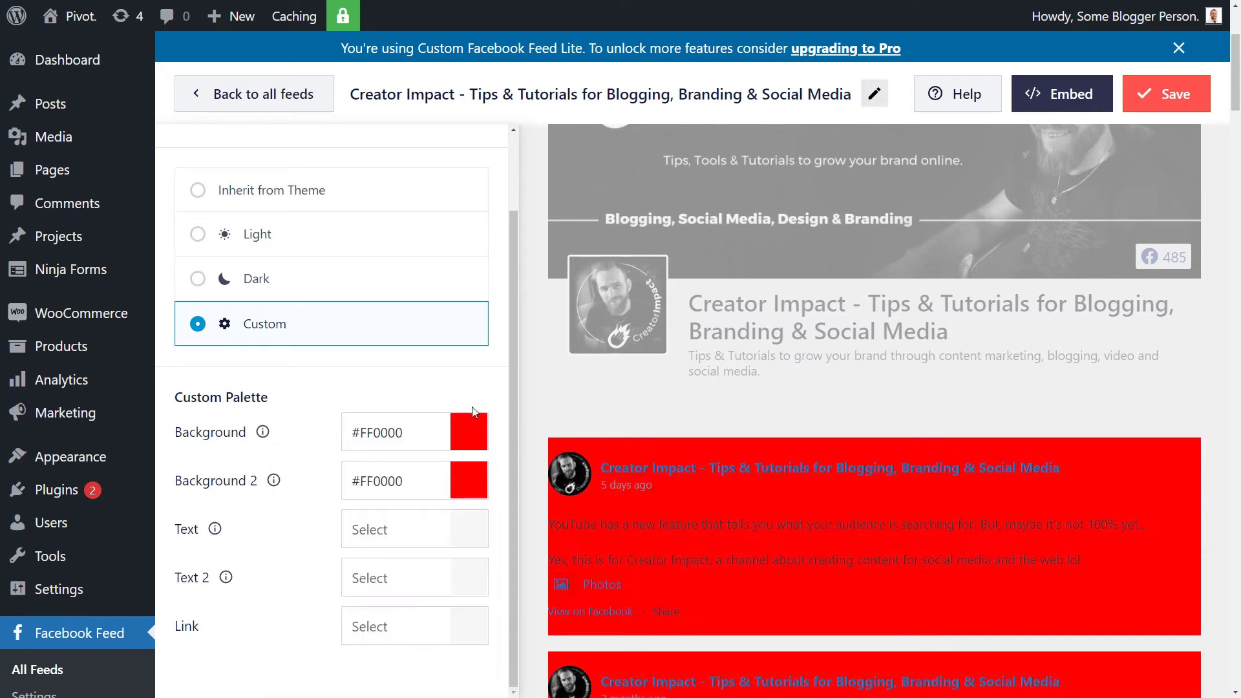
left_click(462, 493)
left_click_drag(435, 550, 467, 615)
scroll(520, 416, "down", 4)
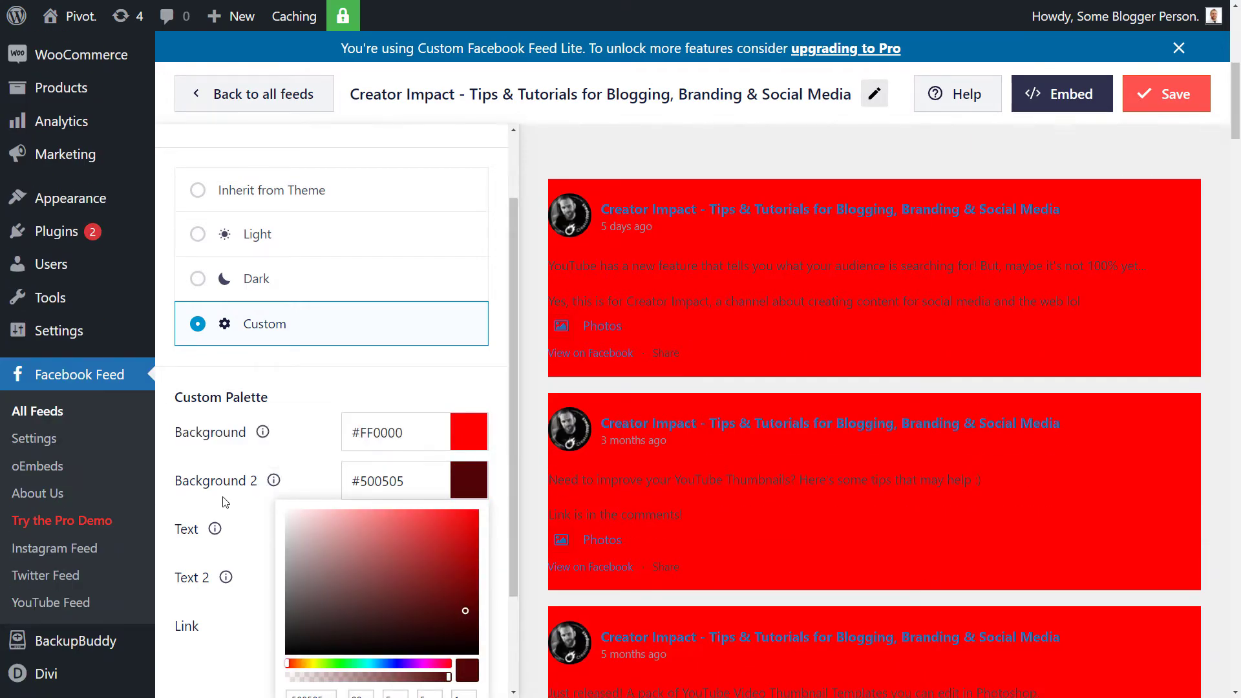
left_click(246, 581)
Make the Text 2 colour green #00FF36
left_click(444, 580)
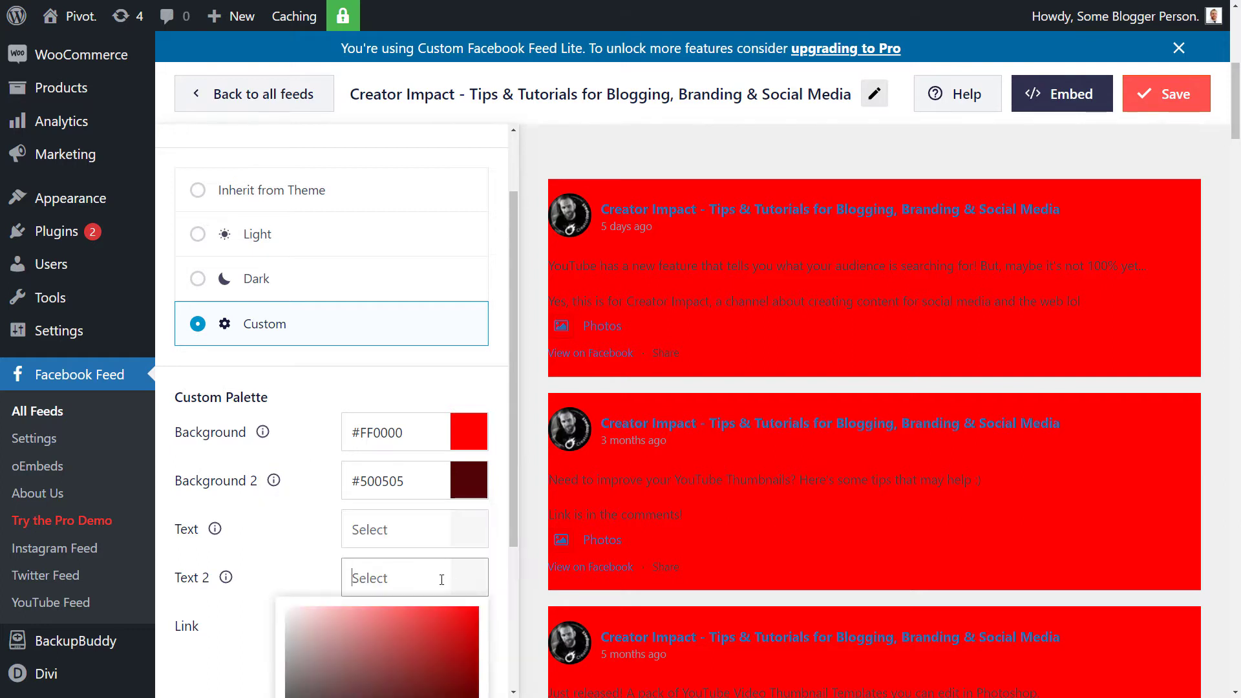
scroll(401, 646, "down", 3)
left_click(347, 572)
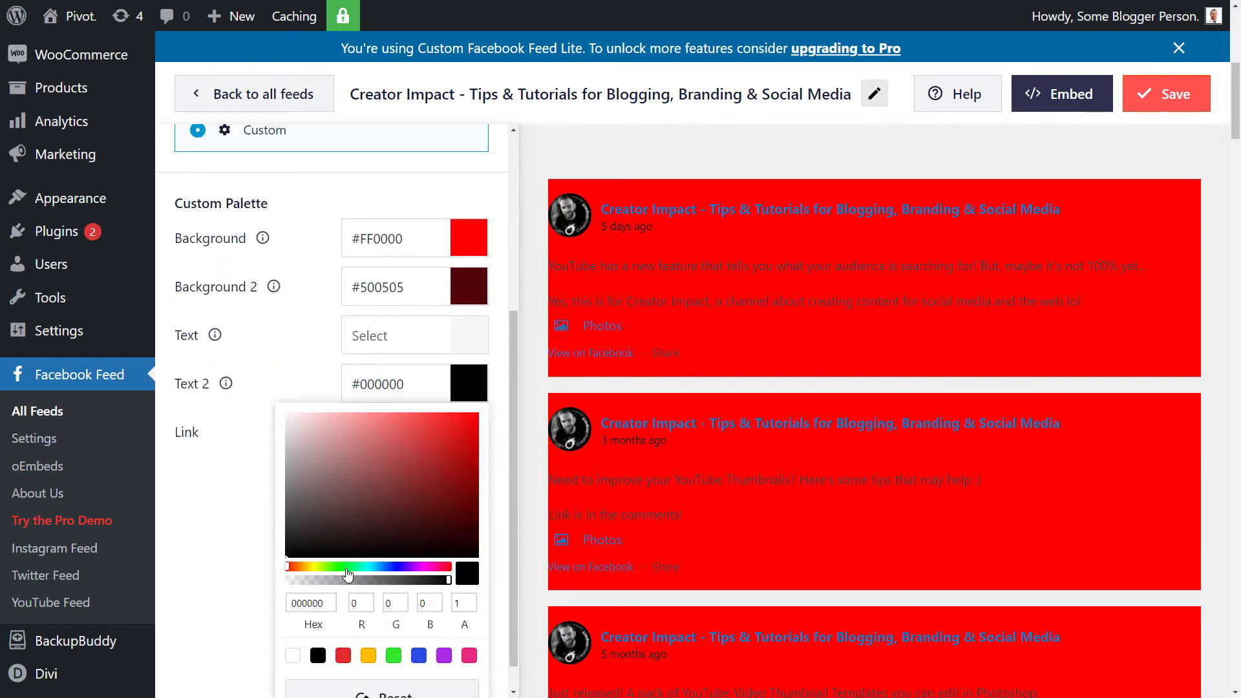
left_click(348, 573)
left_click_drag(374, 509, 479, 414)
left_click(649, 417)
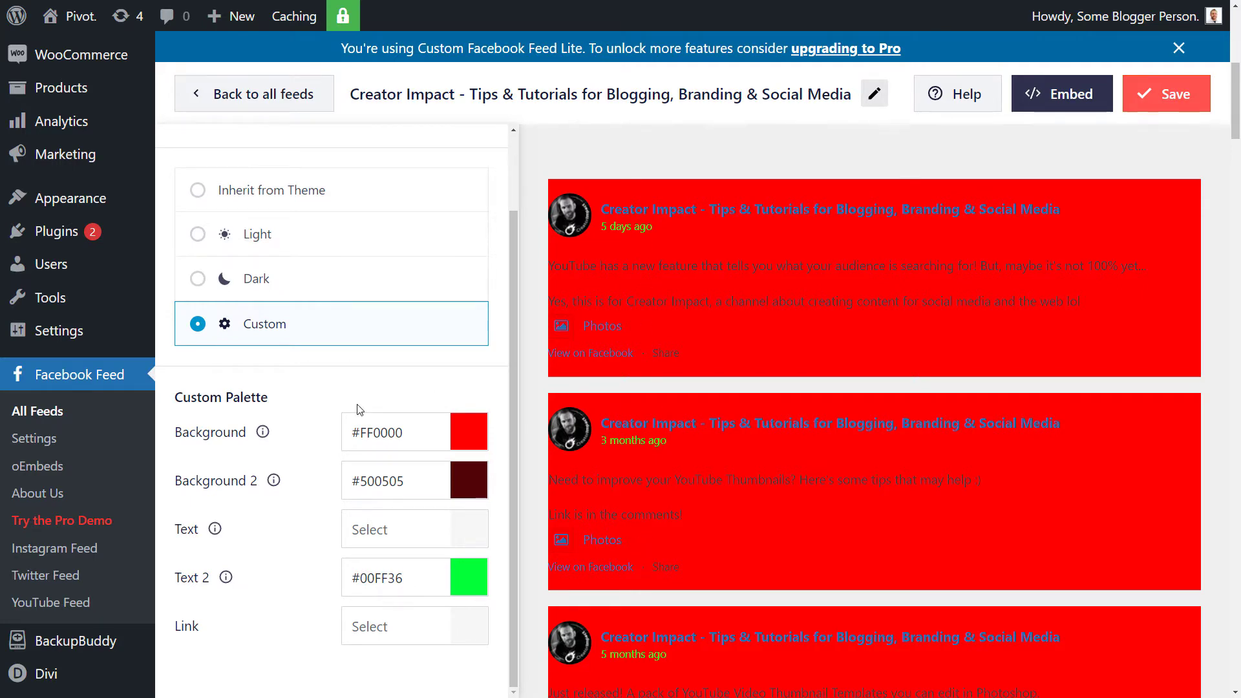
scroll(361, 582, "down", 2)
scroll(417, 582, "up", 2)
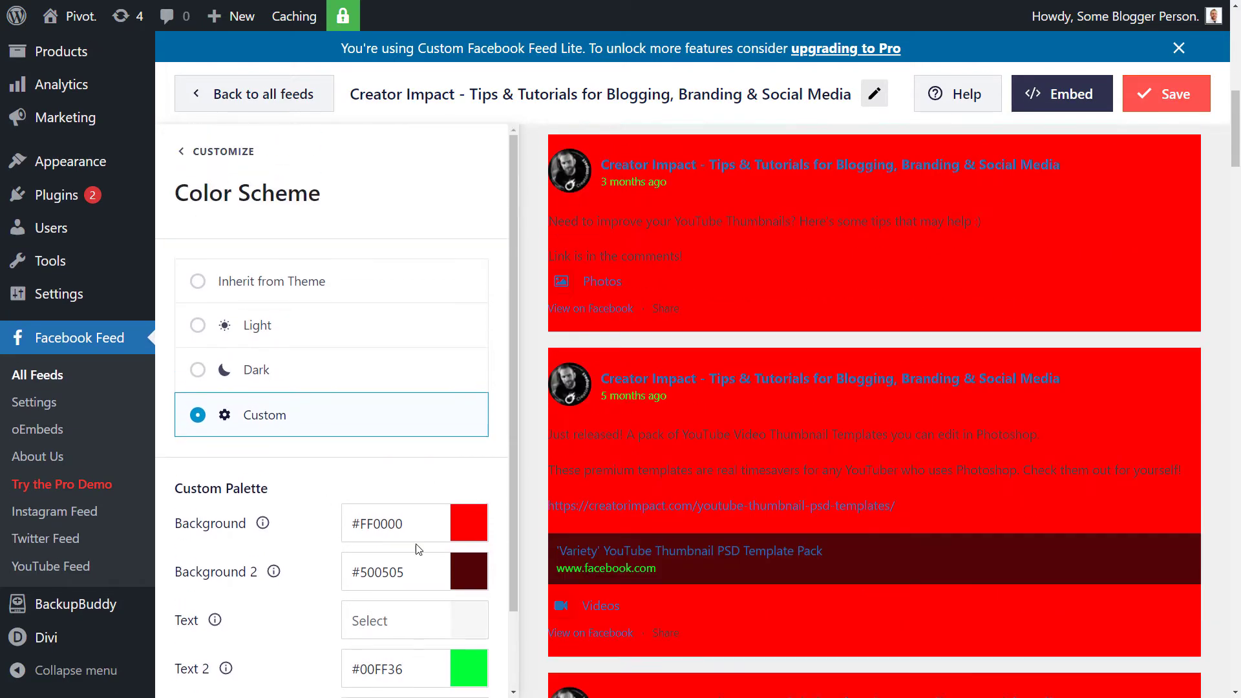
scroll(412, 532, "down", 2)
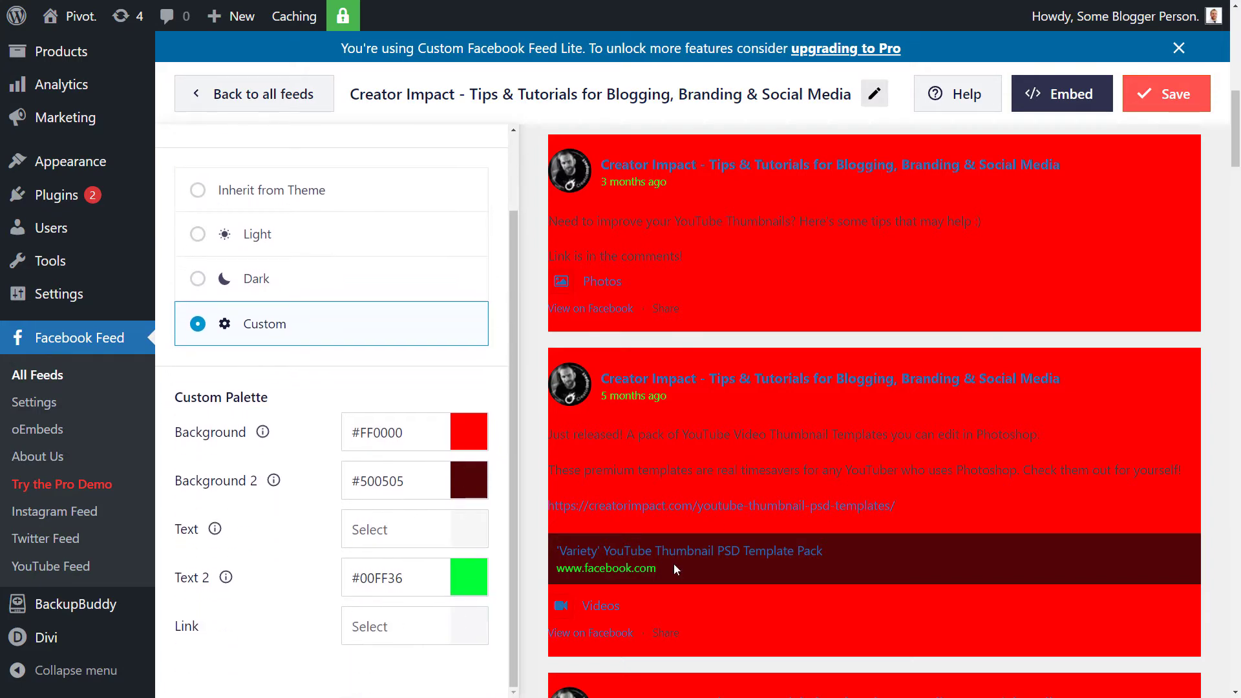
scroll(656, 492, "up", 3)
Switch to Light, then settle on Inherit from Theme and go back to Customize
left_click(196, 242)
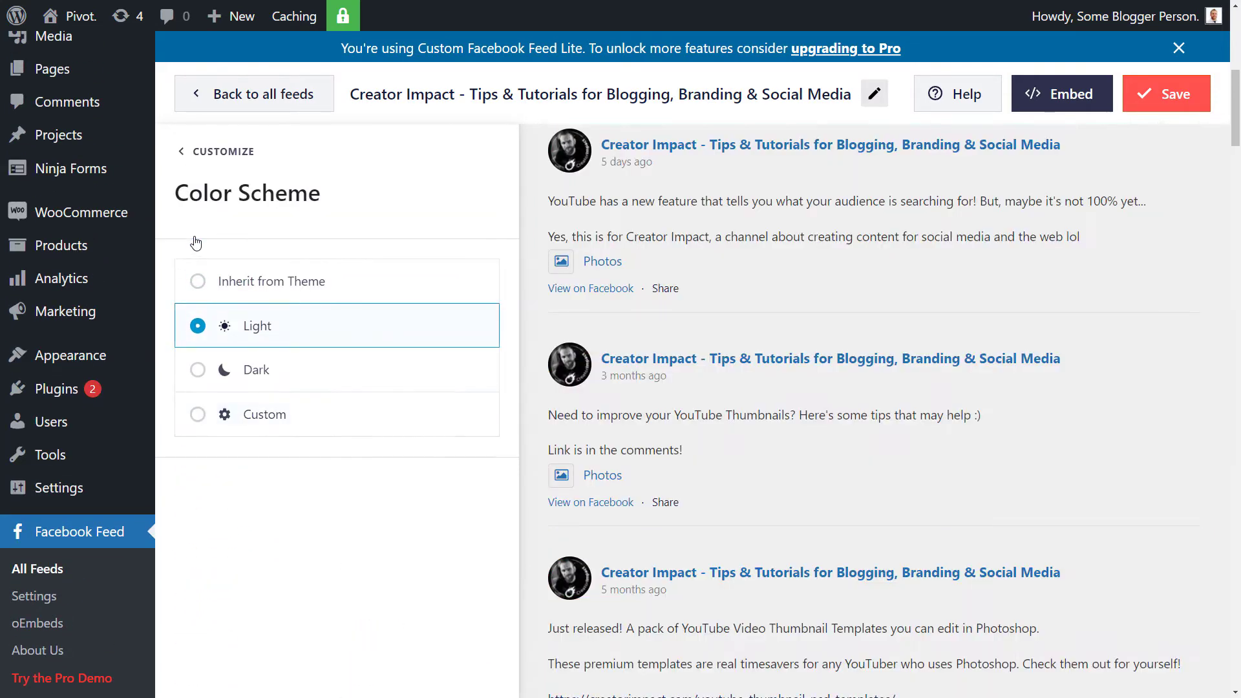
left_click(194, 284)
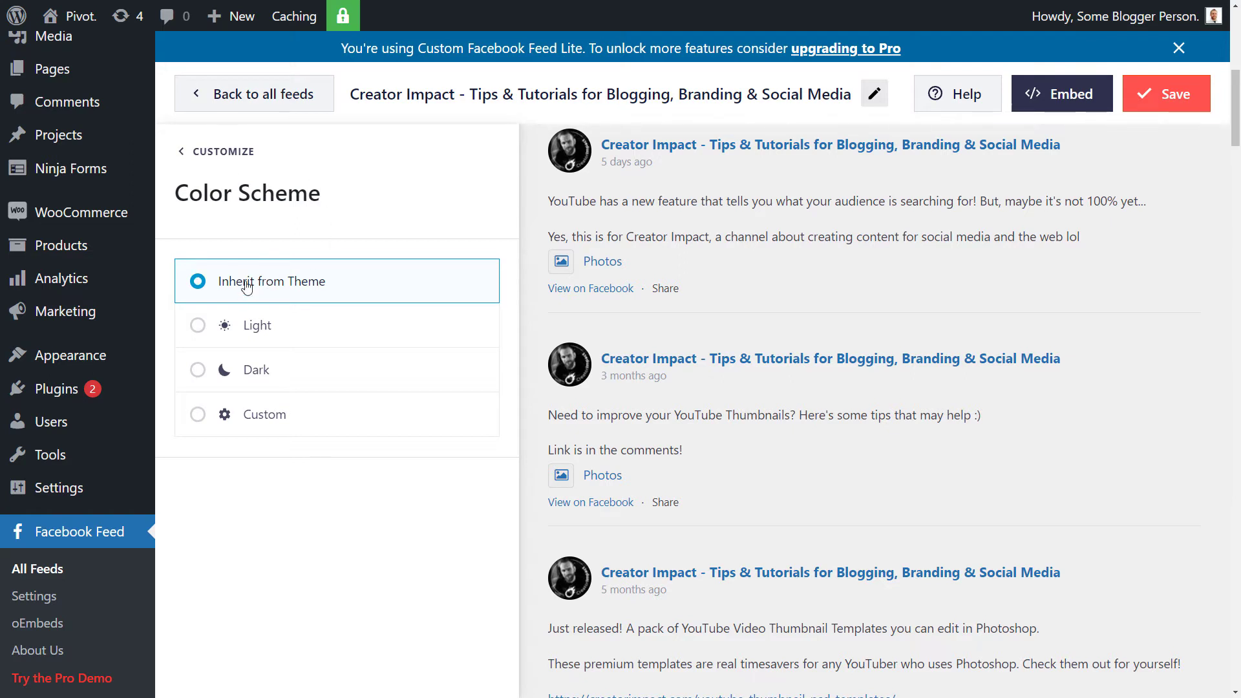
left_click(244, 160)
scroll(279, 402, "down", 2)
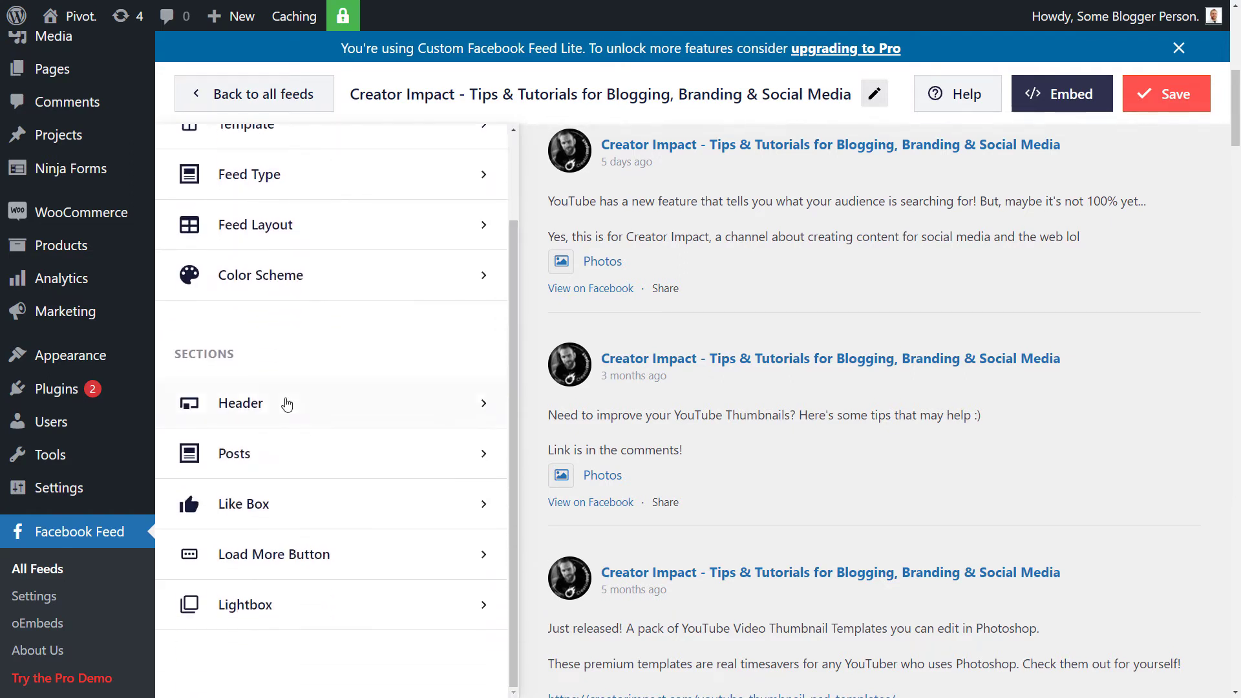
Set the feed header type to Text
left_click(277, 402)
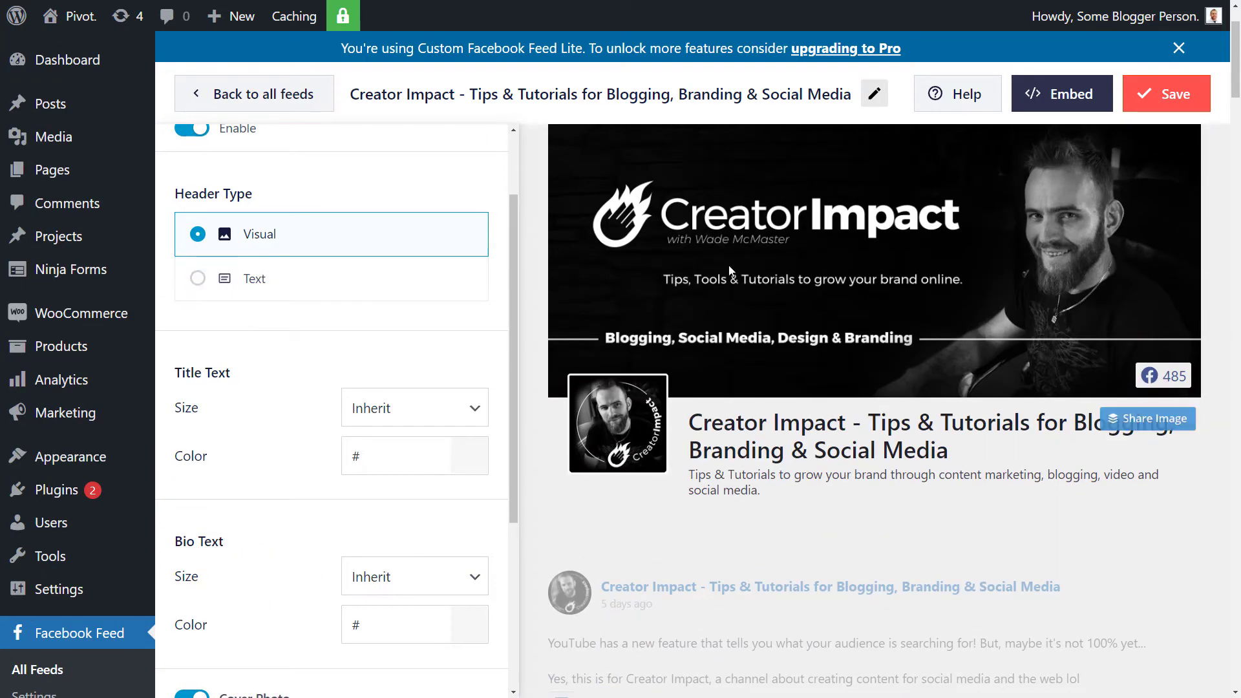
left_click(198, 279)
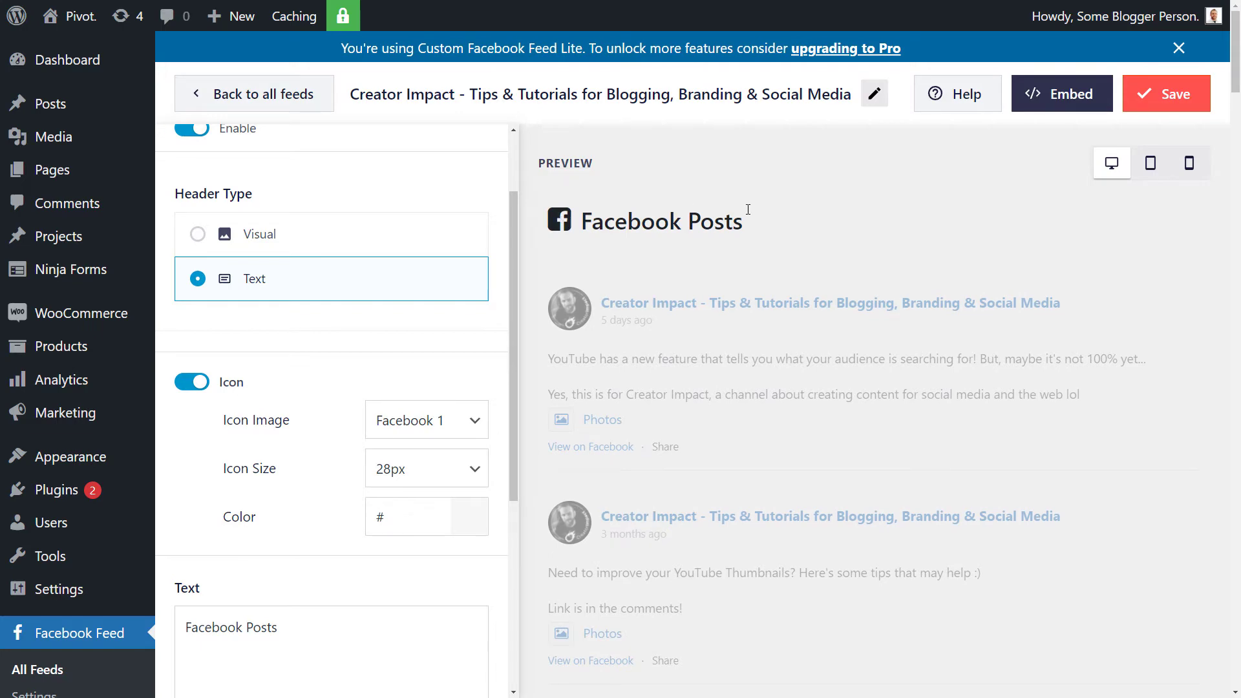
scroll(360, 235, "down", 2)
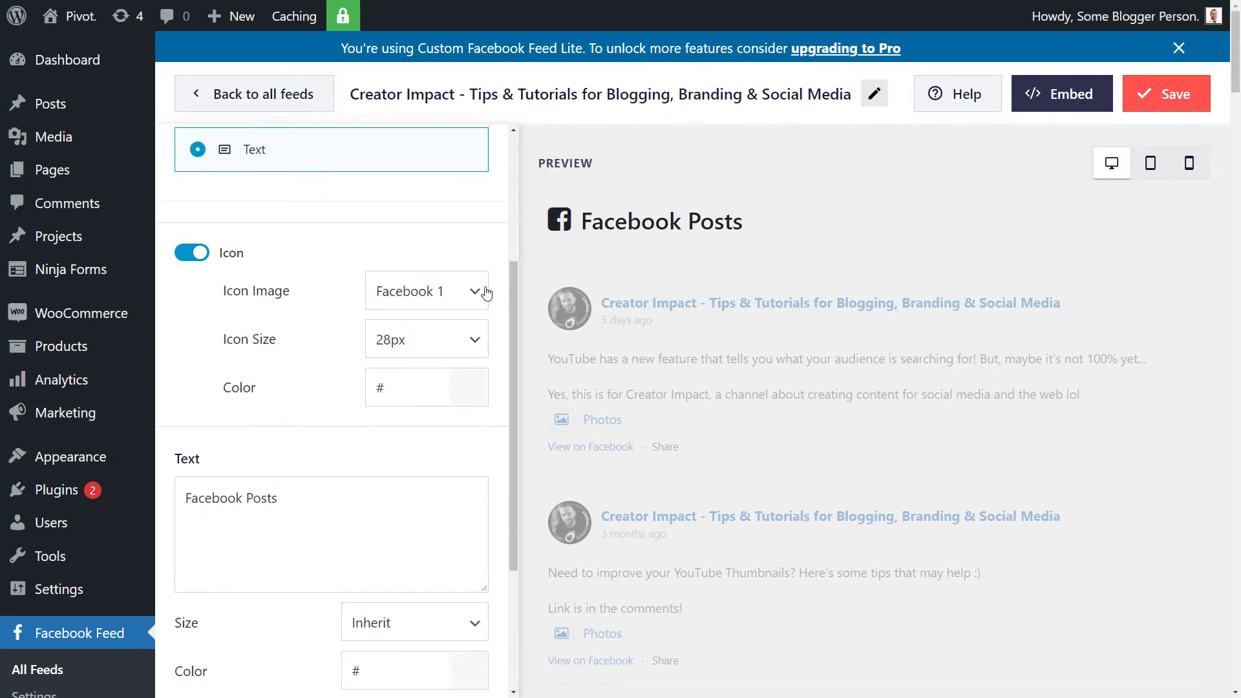
Try Facebook 2, Photos, File 1, YouTube, Vimeo and People header icons, settling on Facebook 1
left_click(481, 291)
left_click(452, 338)
left_click(470, 300)
left_click(424, 394)
left_click(471, 290)
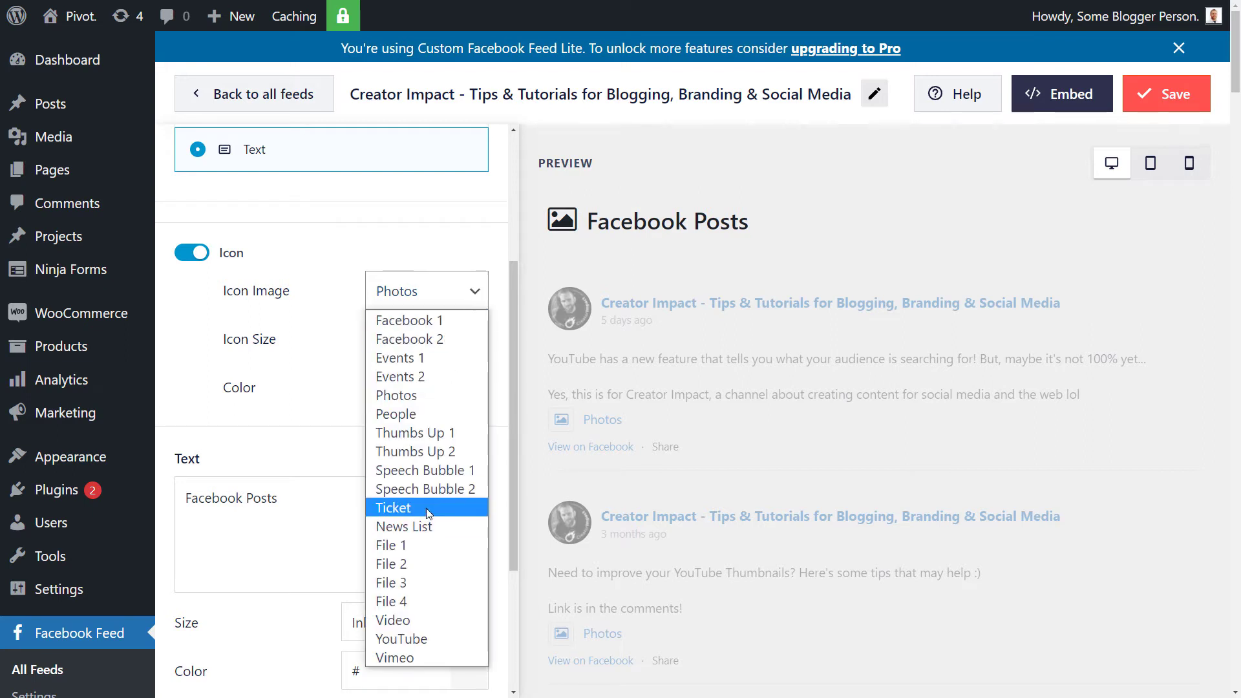
left_click(426, 549)
left_click(471, 290)
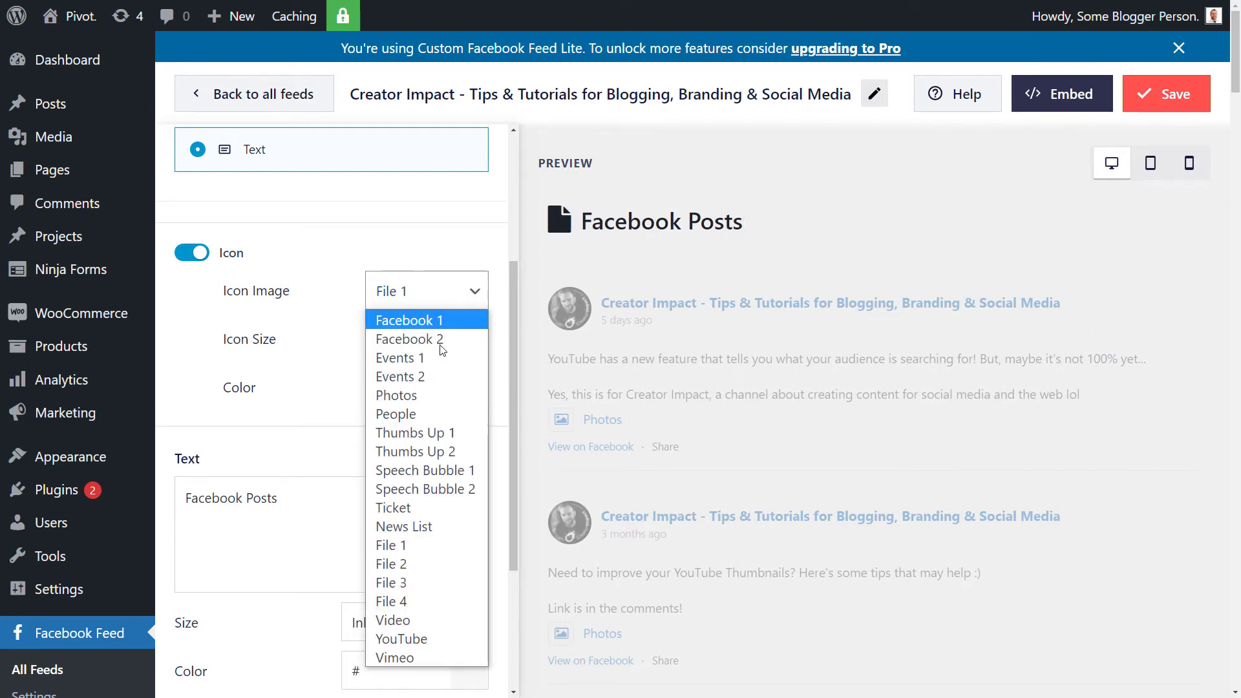
left_click(432, 639)
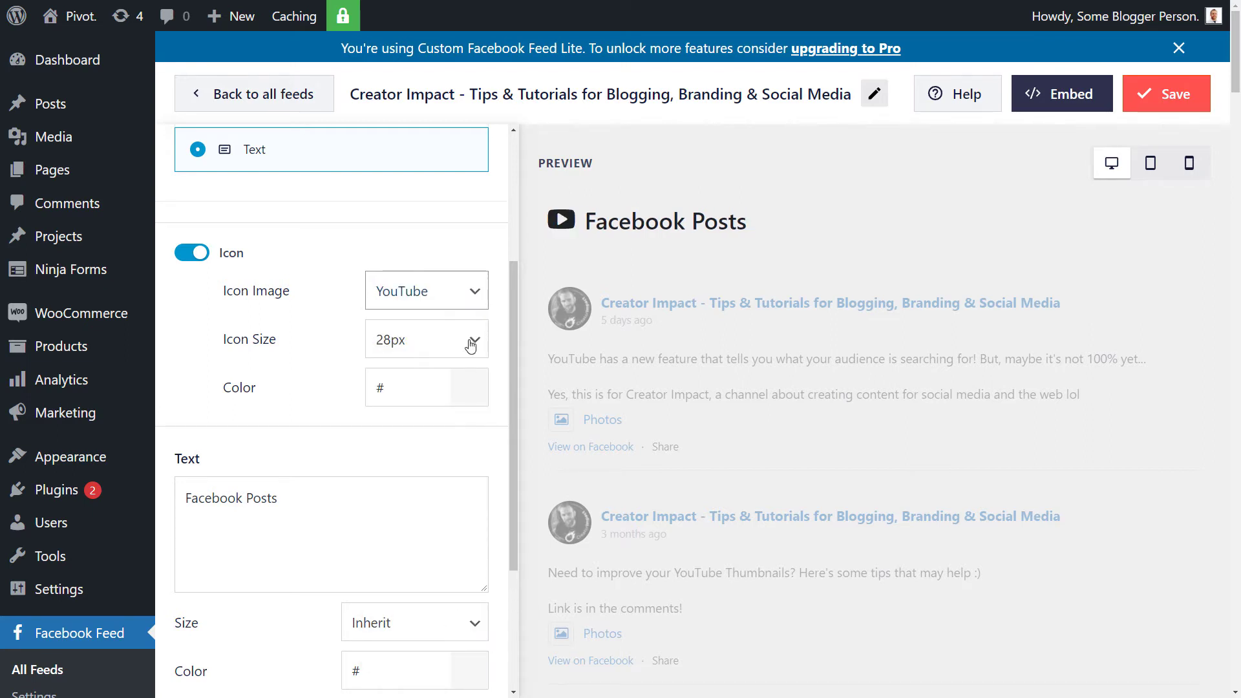
left_click(472, 294)
left_click(394, 657)
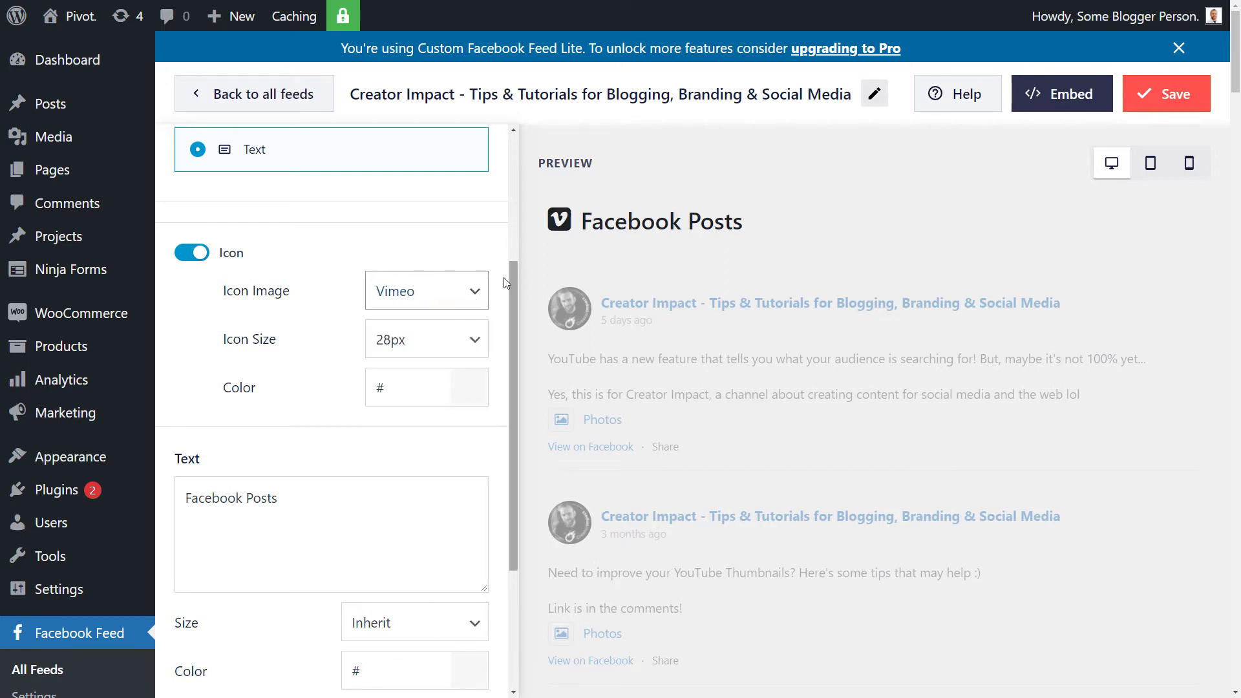
left_click(475, 296)
left_click(433, 413)
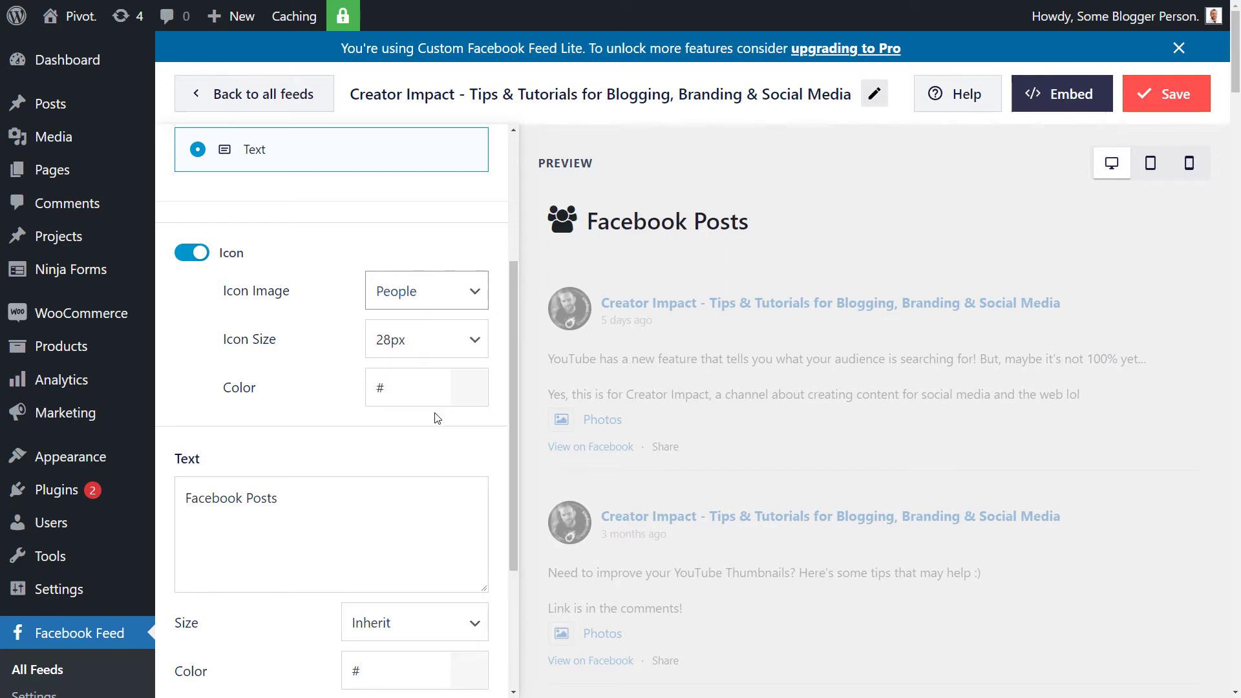
left_click(472, 304)
left_click(429, 324)
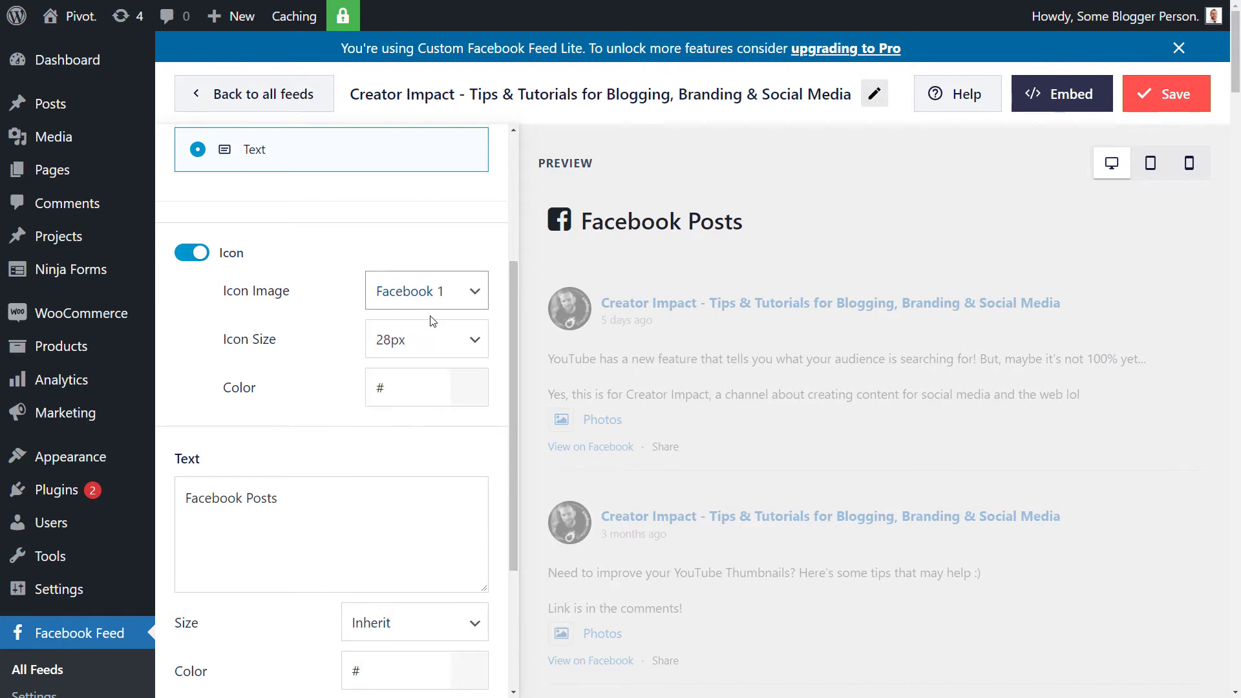
Keep the icon at 28px and colour it bright blue #007CFF
left_click(471, 339)
left_click(303, 383)
left_click(435, 390)
left_click(384, 570)
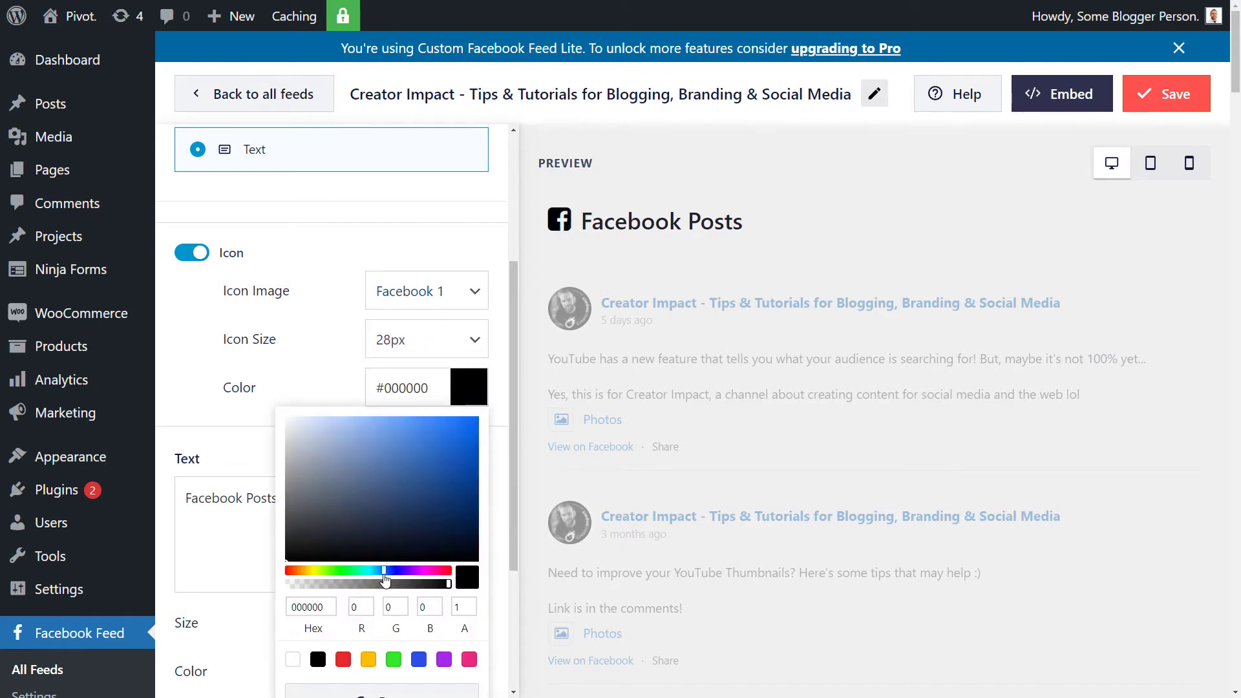
left_click_drag(409, 531, 522, 357)
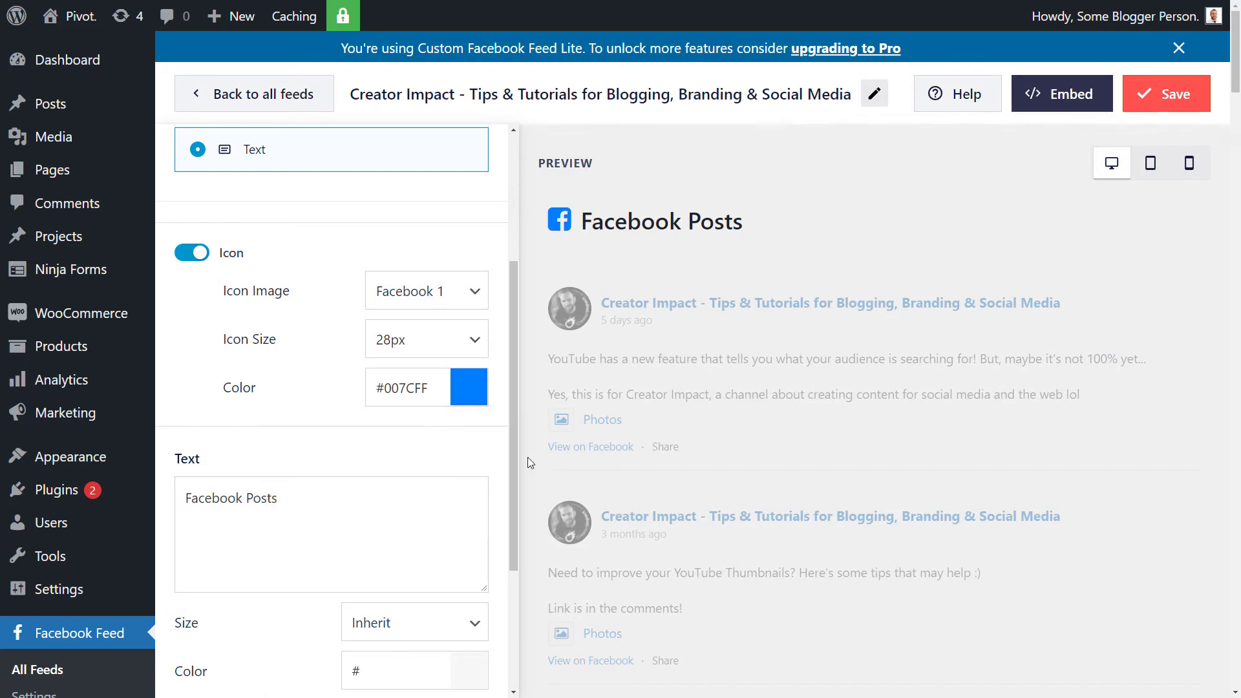
Change the header text to 'Latest Updates from Facebook', keeping the text size at Inherit
scroll(307, 450, "down", 3)
left_click(299, 305)
left_click_drag(299, 305, 142, 309)
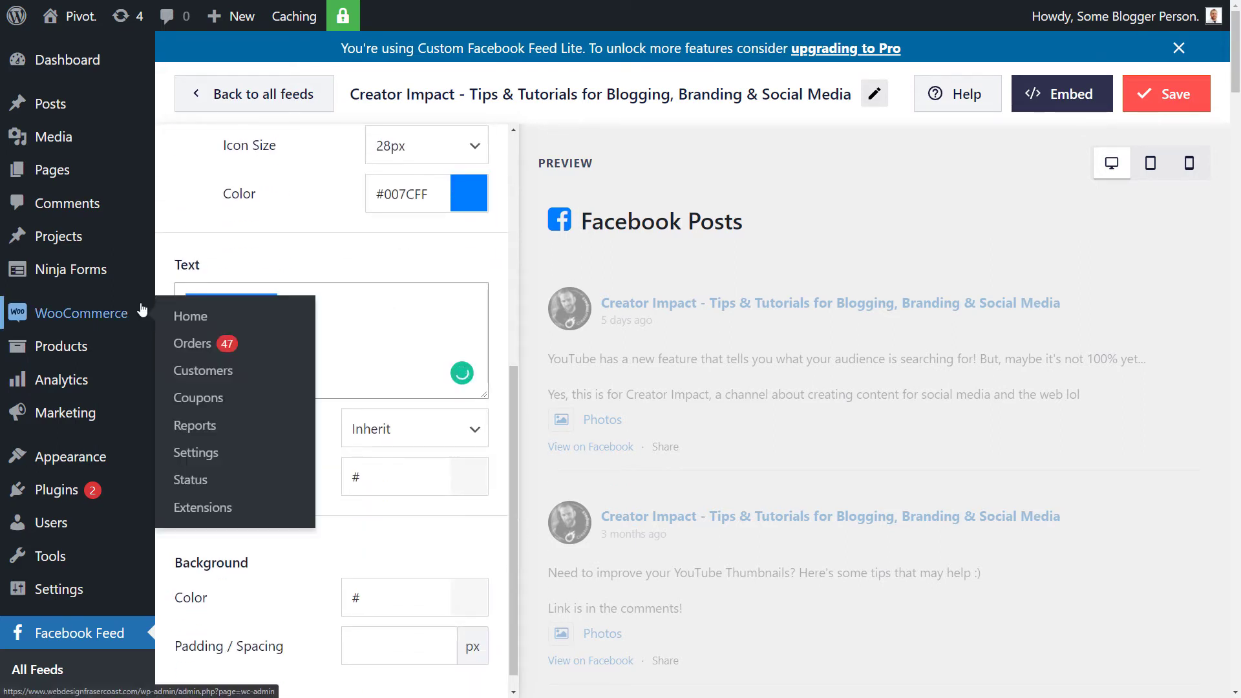
type("Latest Updates from Facebook")
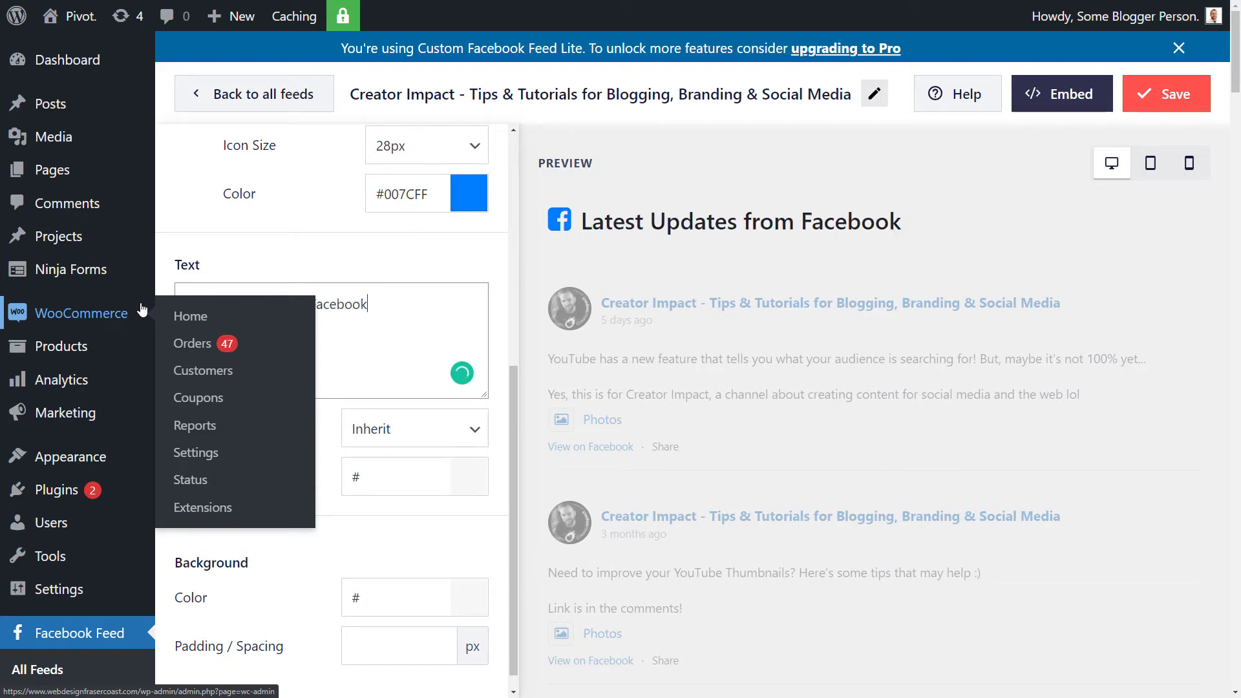
scroll(365, 358, "down", 1)
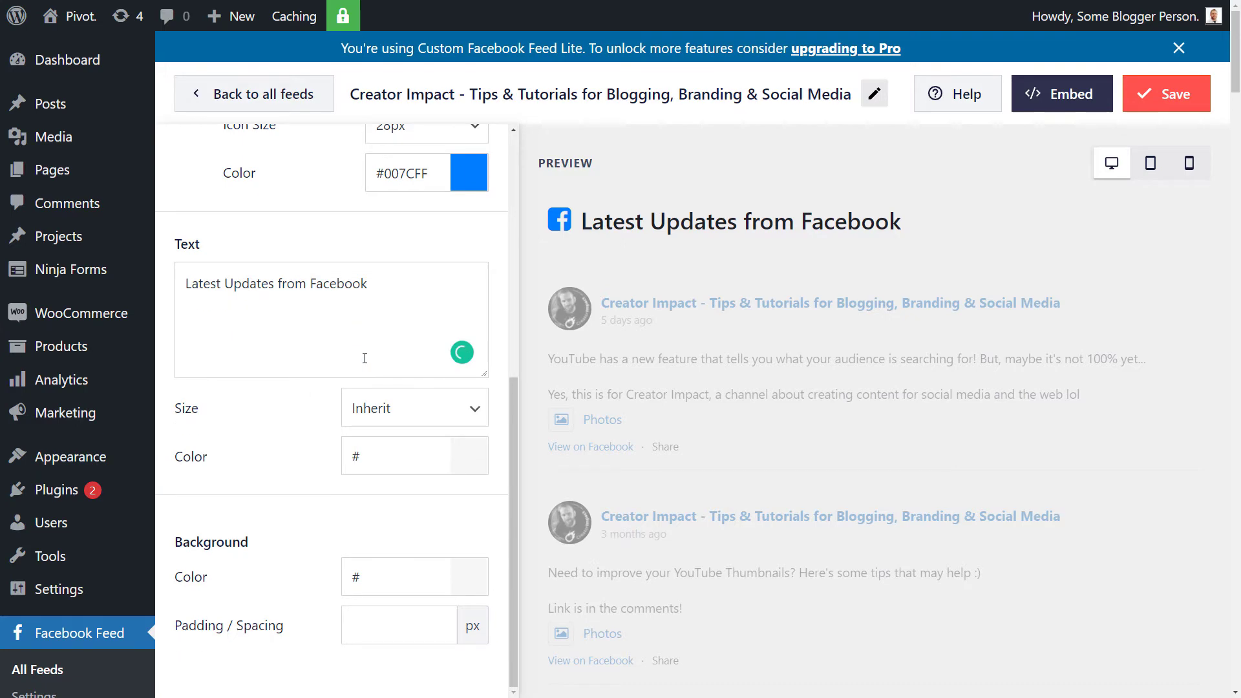
left_click(416, 422)
left_click(419, 420)
Try a pinkish, then lighter, header background colour with 20 px header padding
scroll(282, 623, "down", 2)
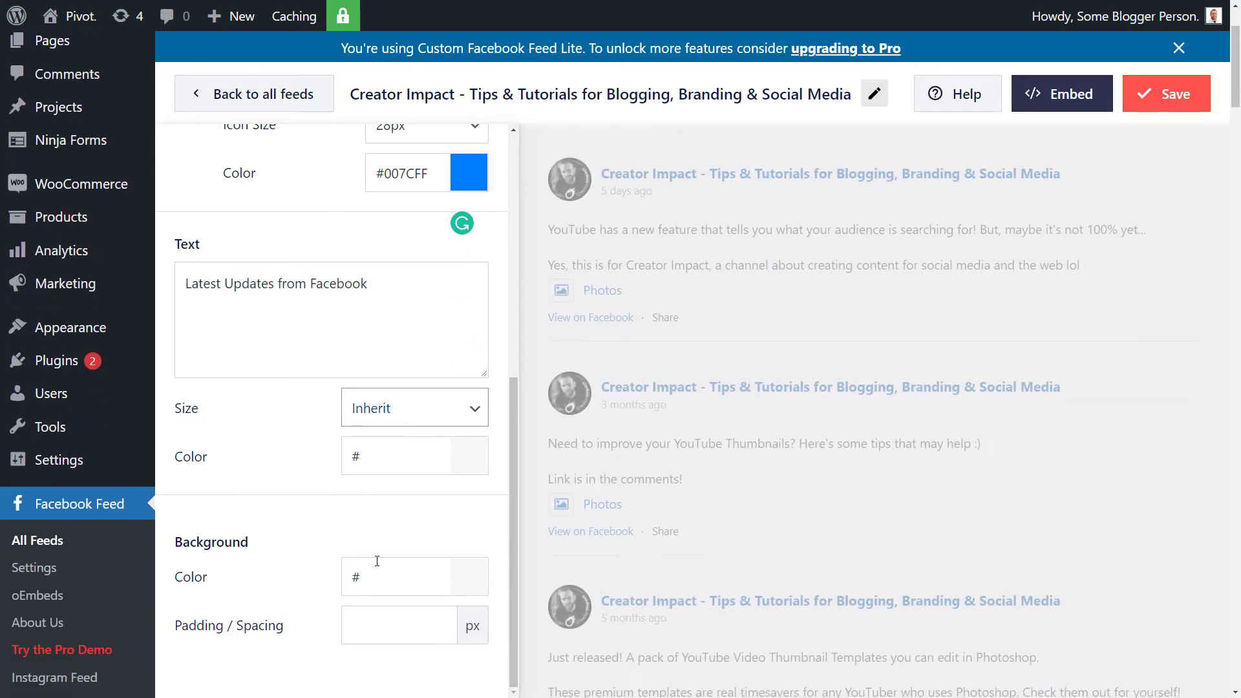
scroll(764, 521, "up", 2)
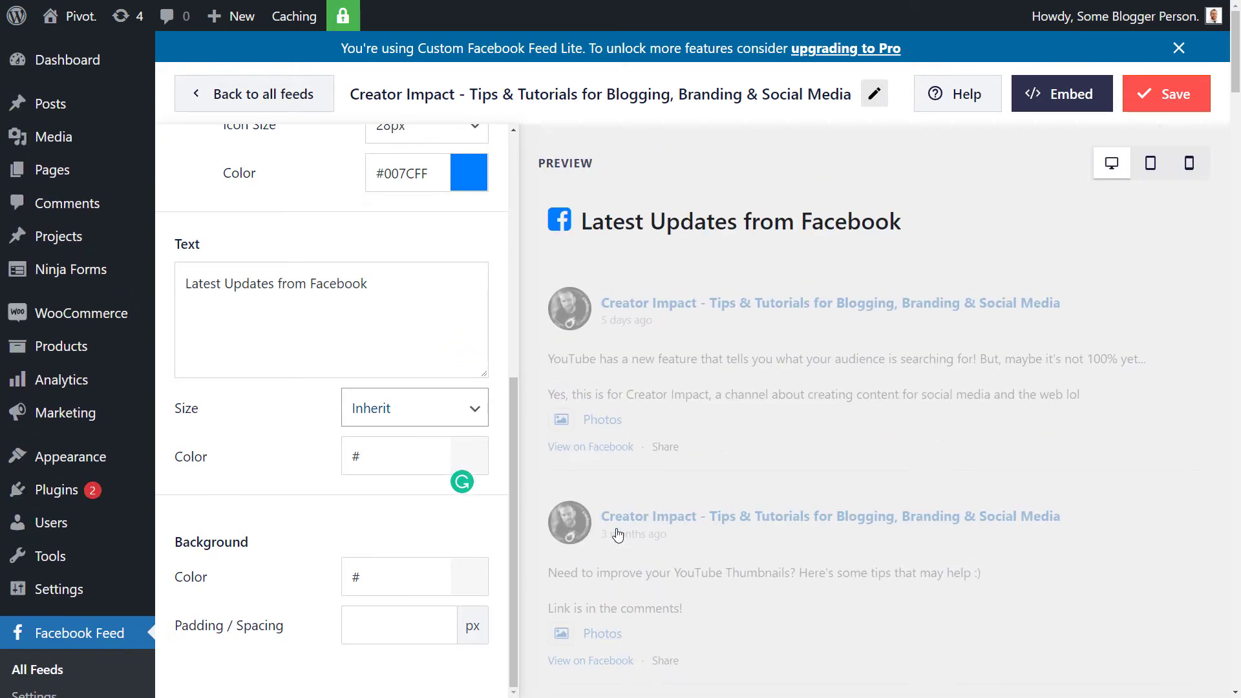
left_click(467, 578)
left_click_drag(433, 642, 315, 633)
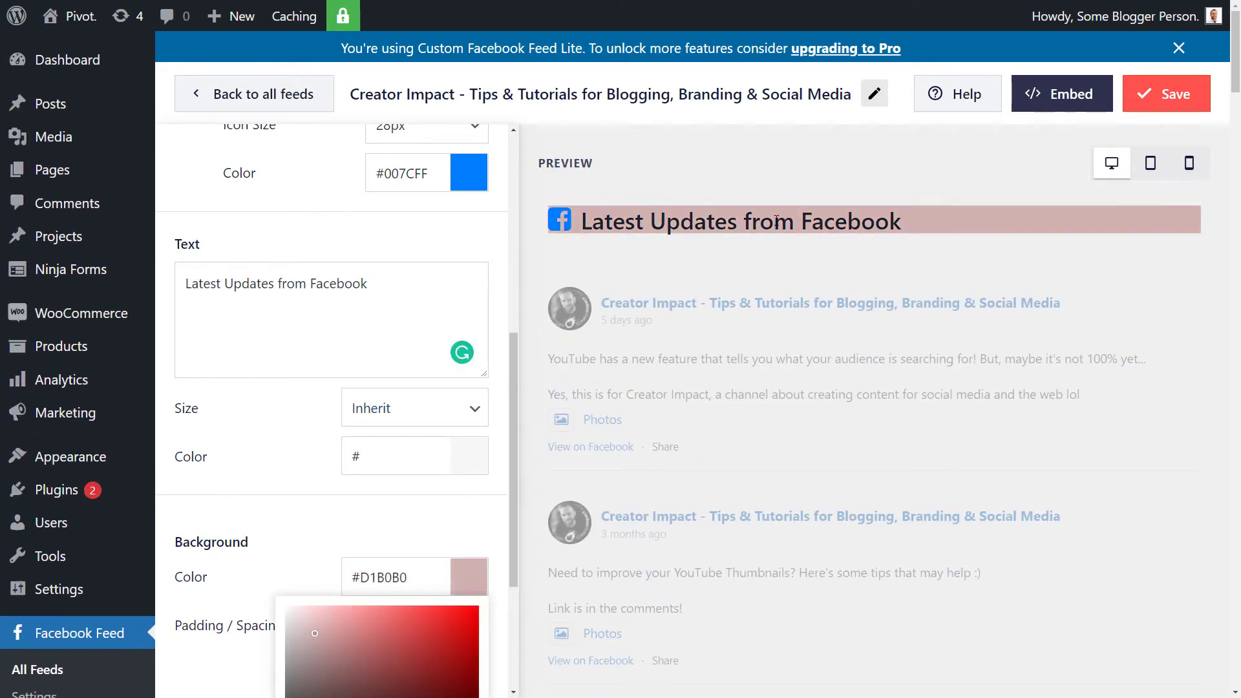
left_click(362, 534)
scroll(343, 487, "down", 2)
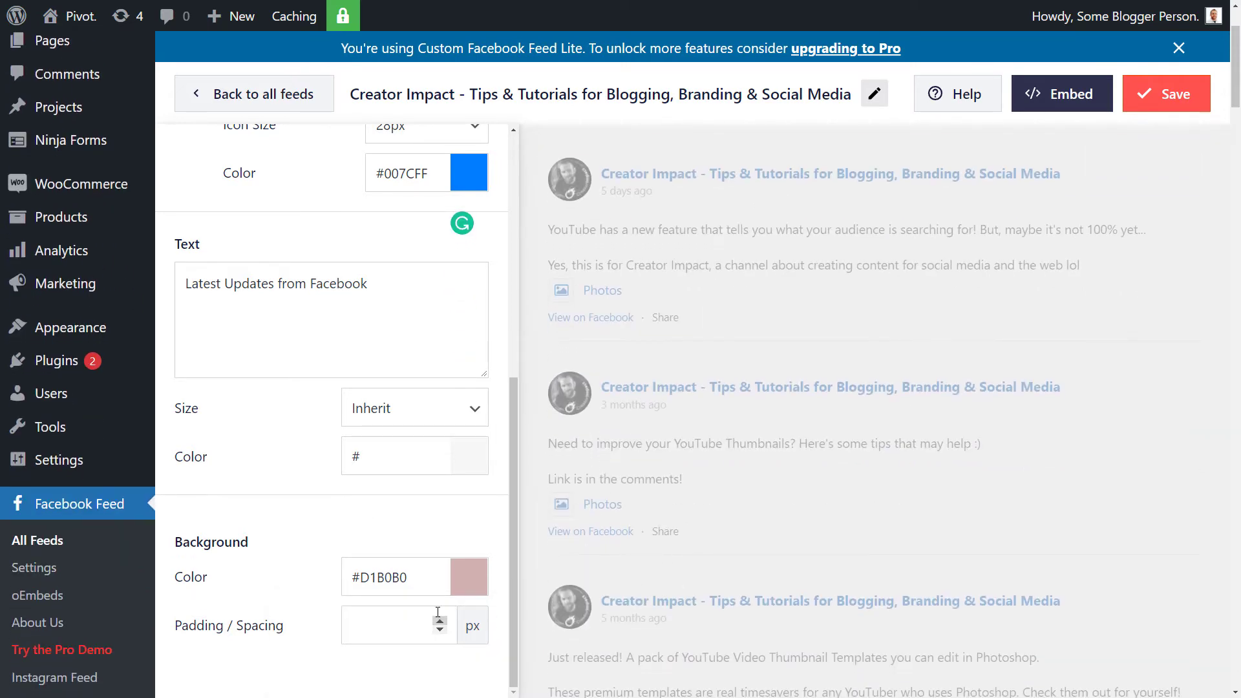
left_click(407, 624)
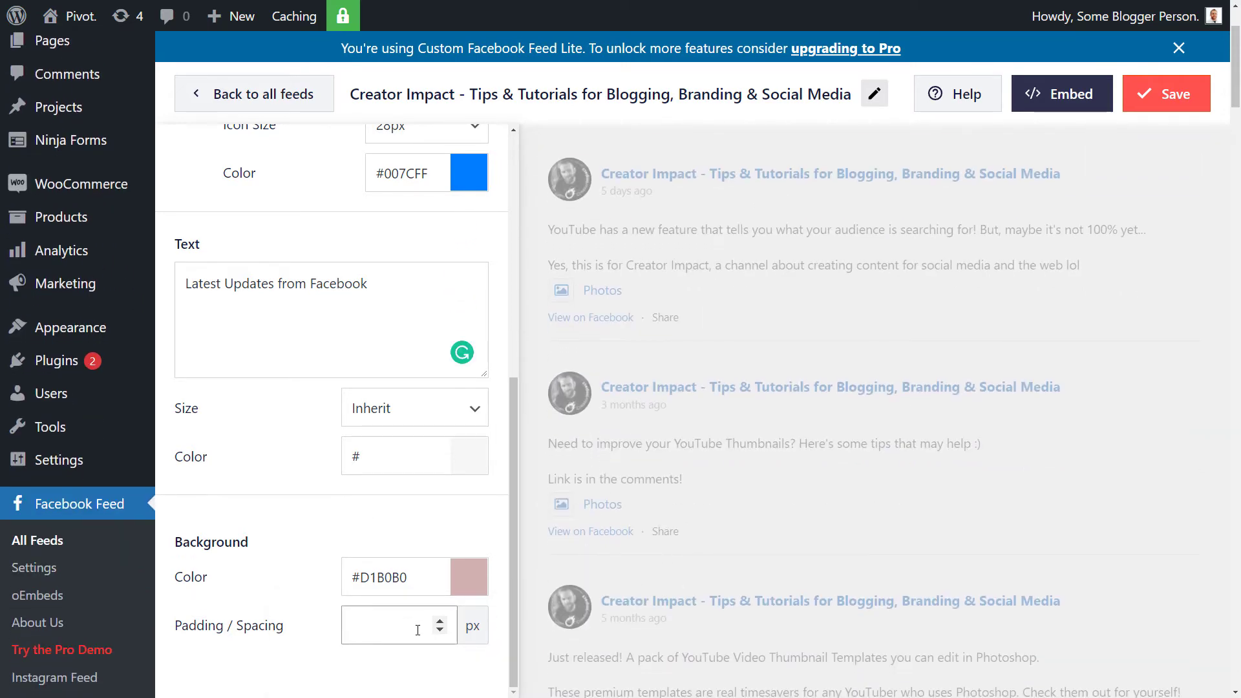
scroll(700, 245, "up", 2)
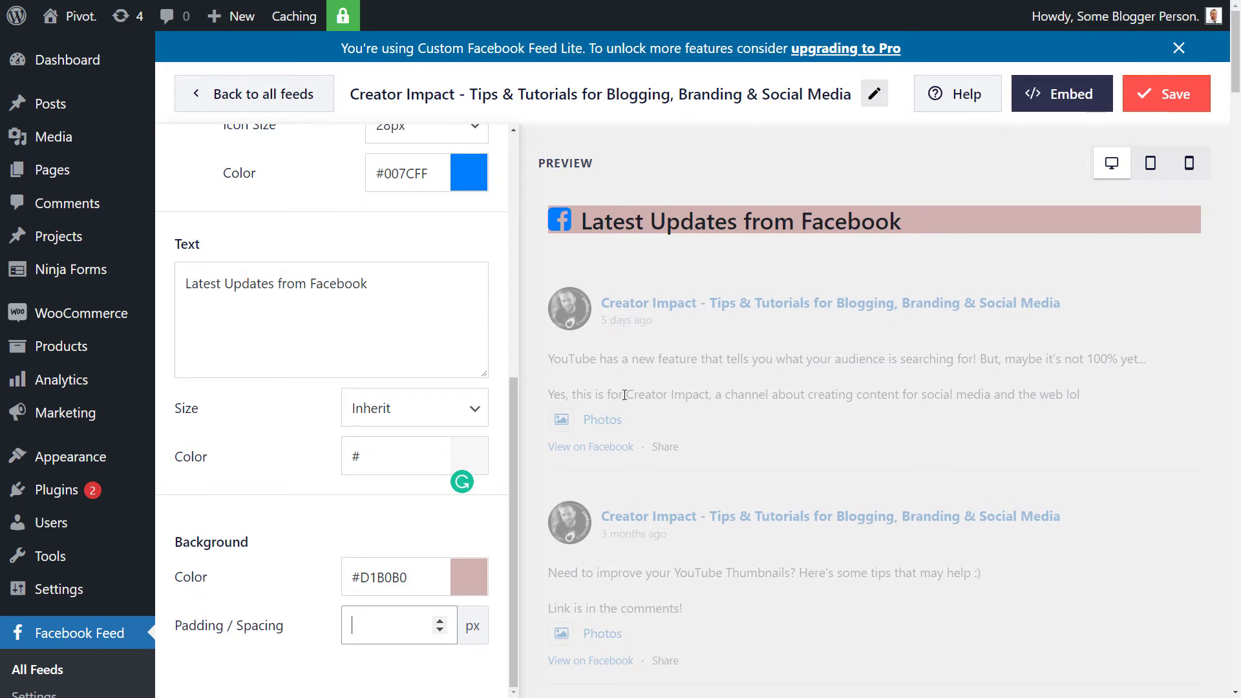
type("20")
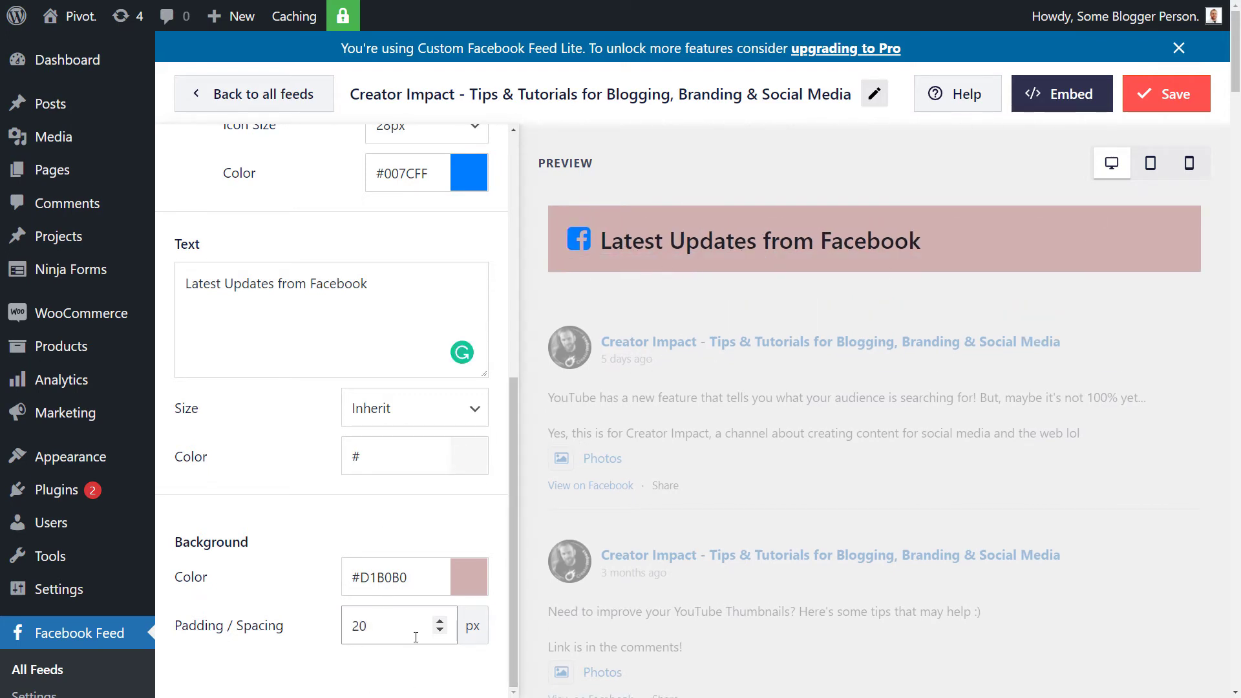
left_click(474, 579)
left_click_drag(378, 624, 289, 632)
Clear the header padding value and the header background colour
triple_click(347, 560)
key("BackSpace")
key("Tab")
key("BackSpace")
left_click(320, 500)
Toggle the feed header off and then back on
scroll(356, 482, "up", 4)
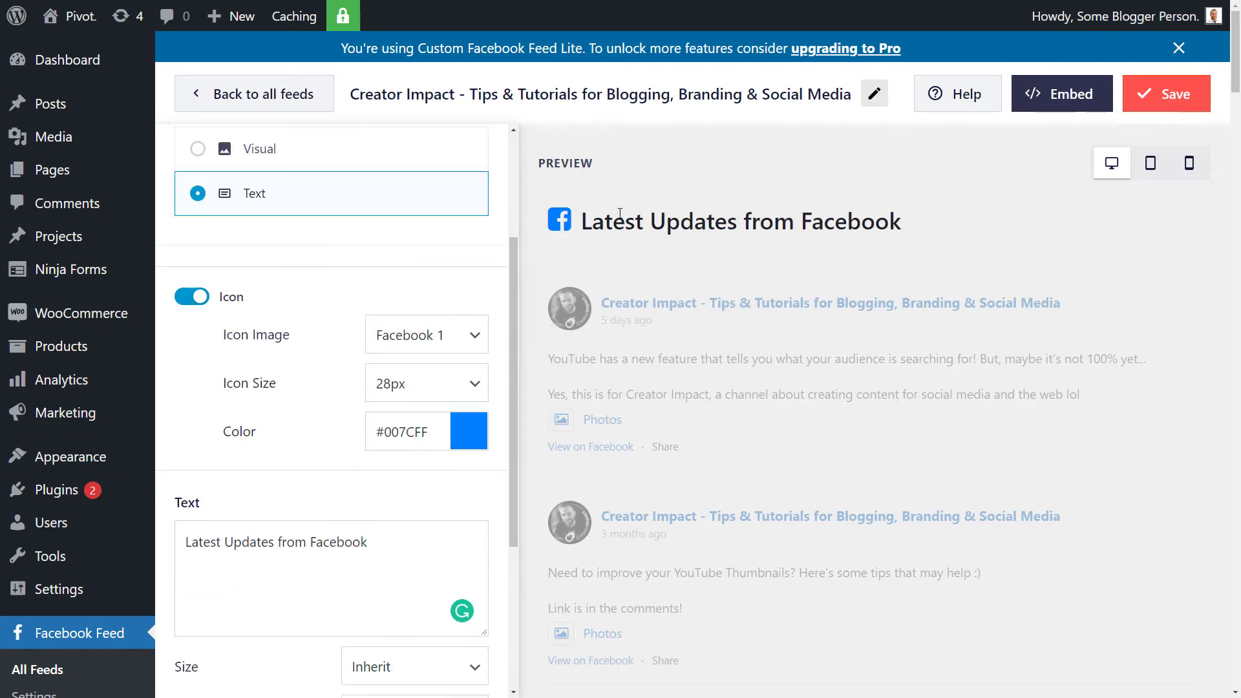
scroll(401, 394, "up", 3)
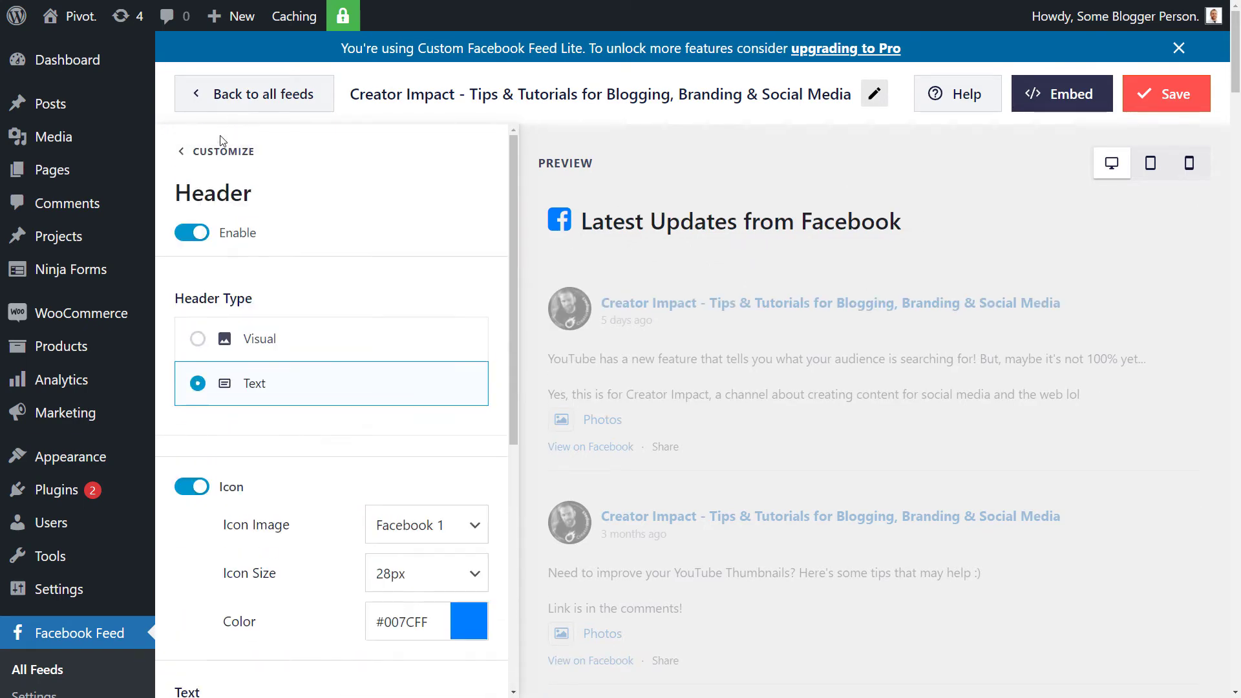
left_click(192, 233)
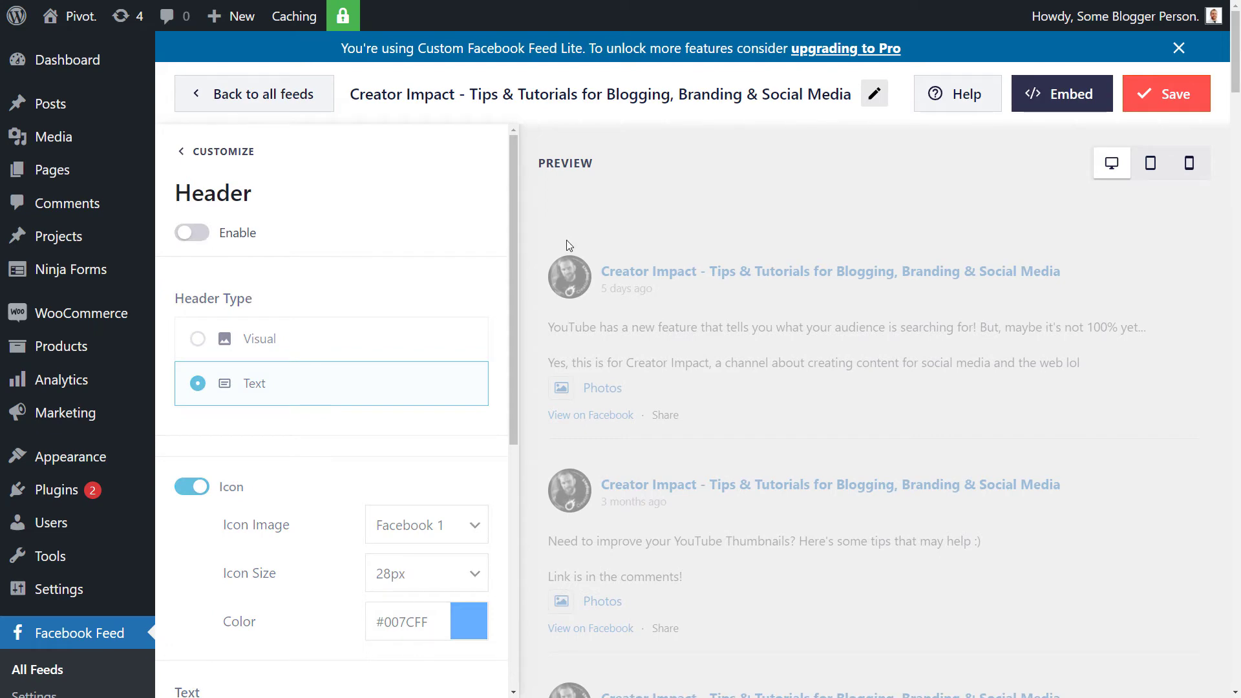
scroll(594, 310, "down", 3)
scroll(607, 327, "up", 3)
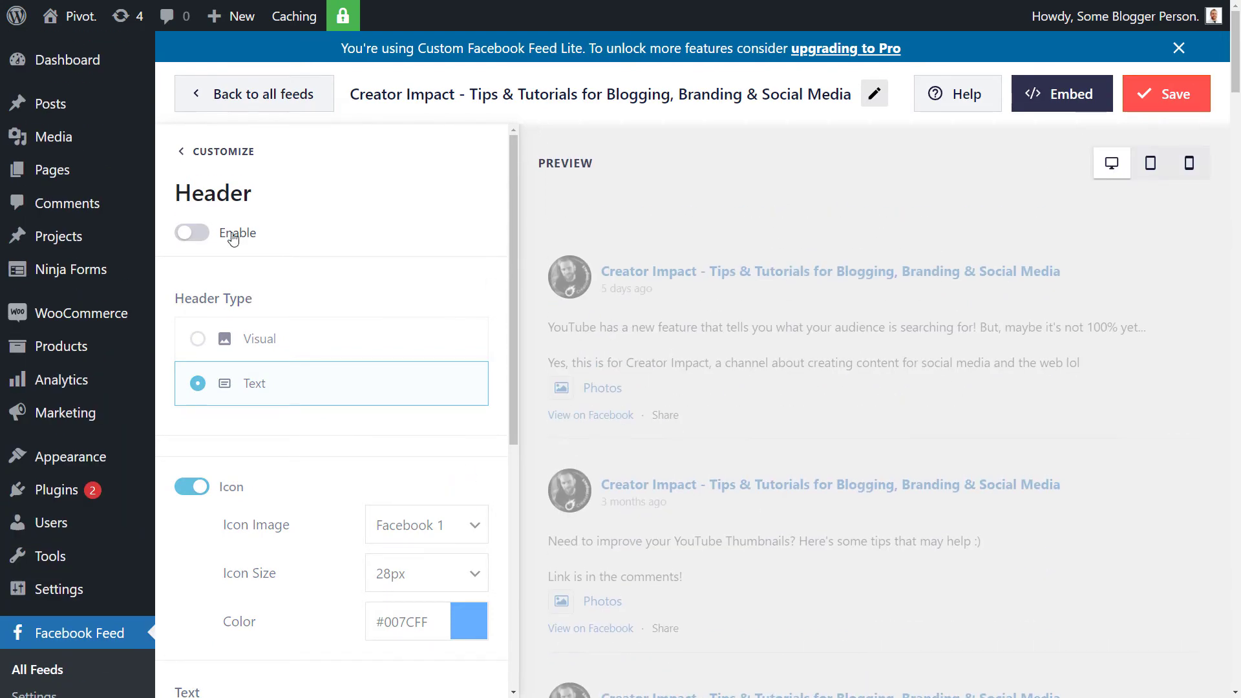
left_click(192, 233)
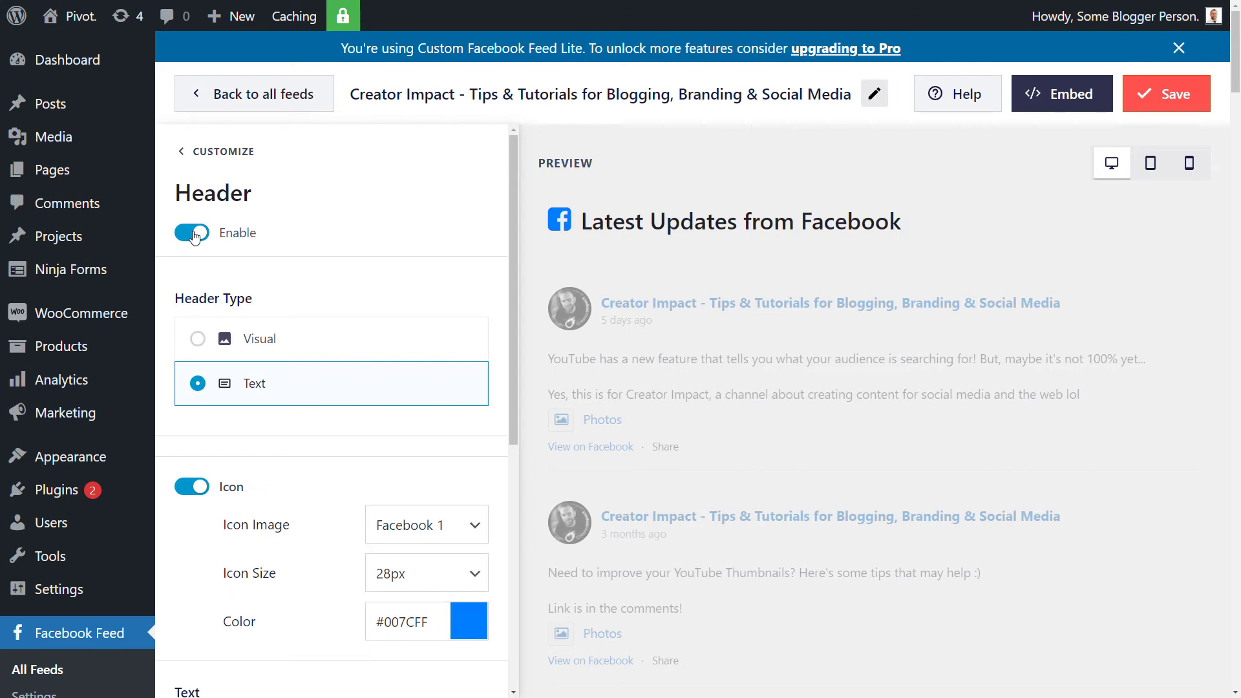
left_click(195, 155)
scroll(394, 259, "down", 2)
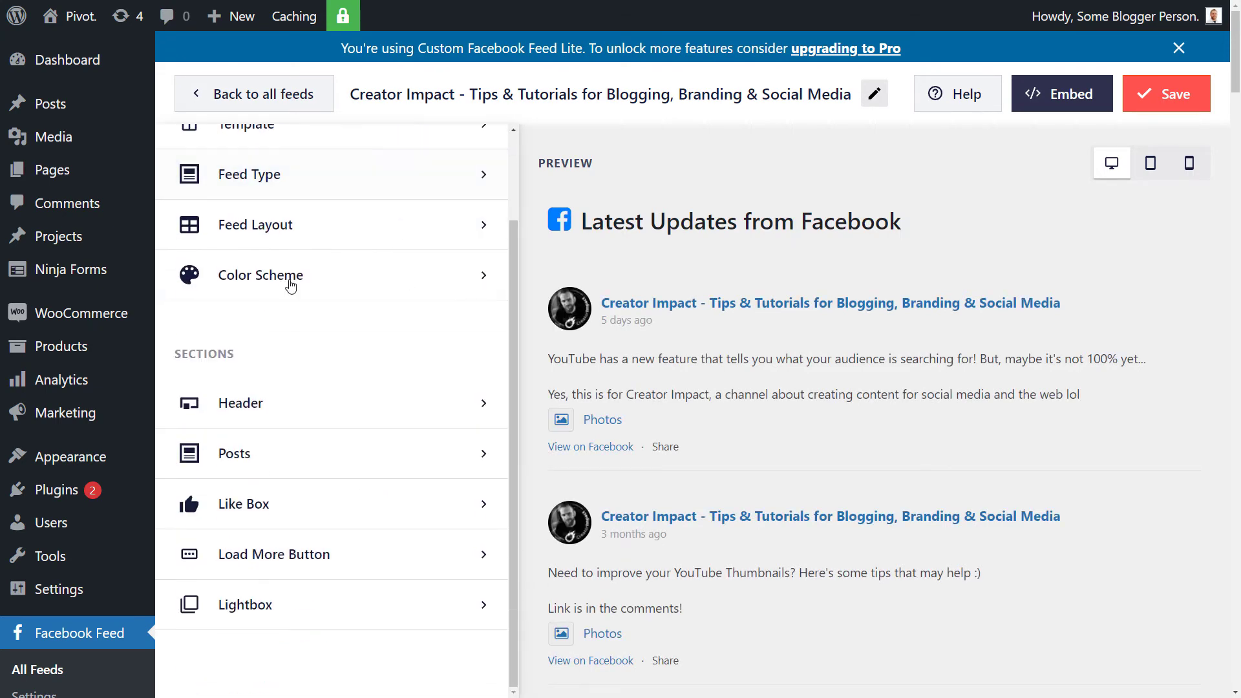
scroll(294, 452, "down", 2)
left_click(294, 457)
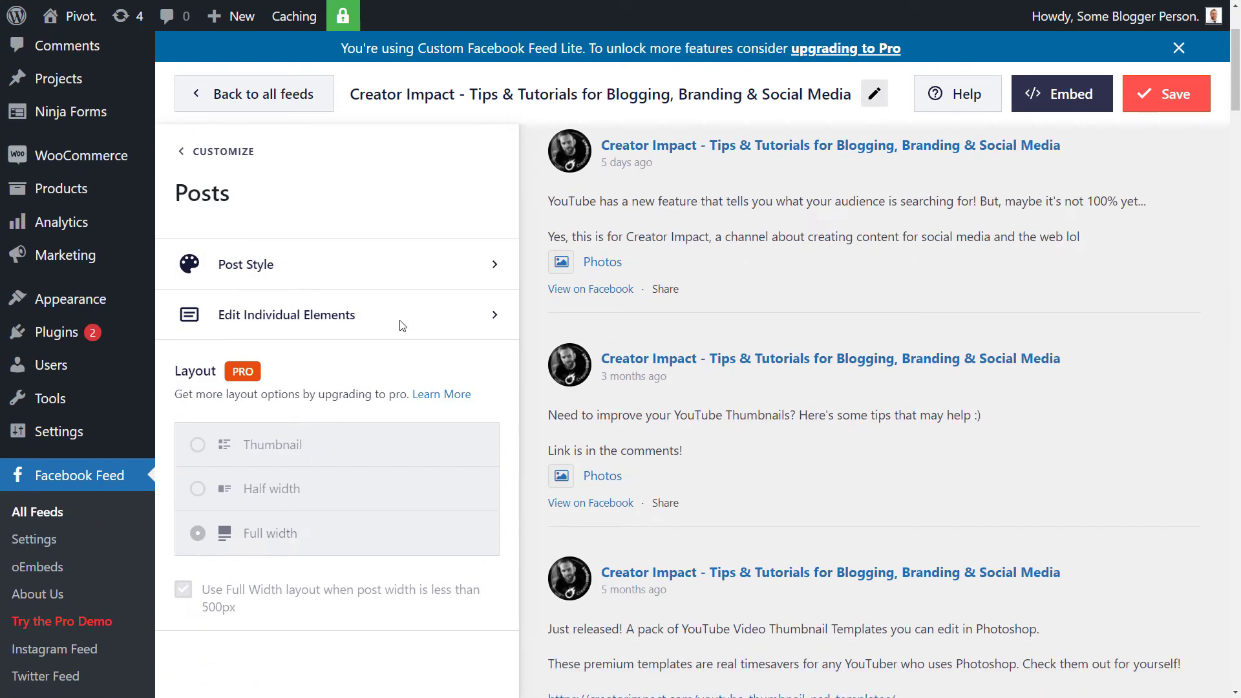
left_click(409, 274)
left_click(198, 311)
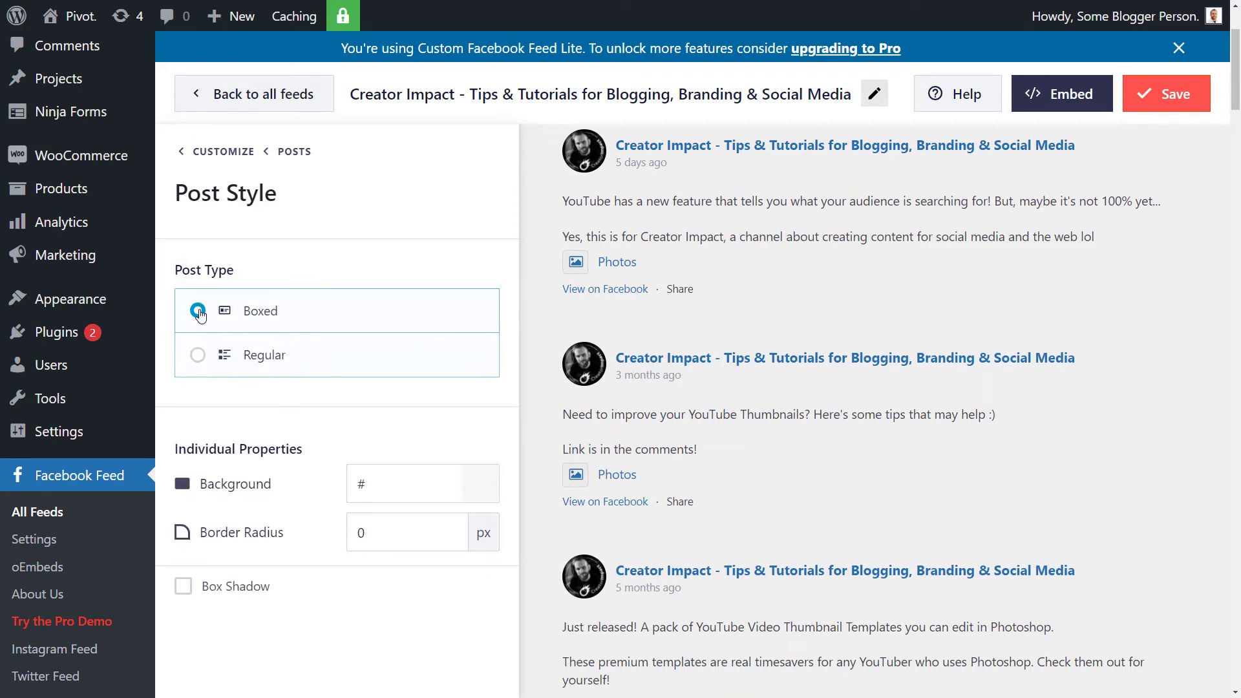
scroll(637, 312, "up", 3)
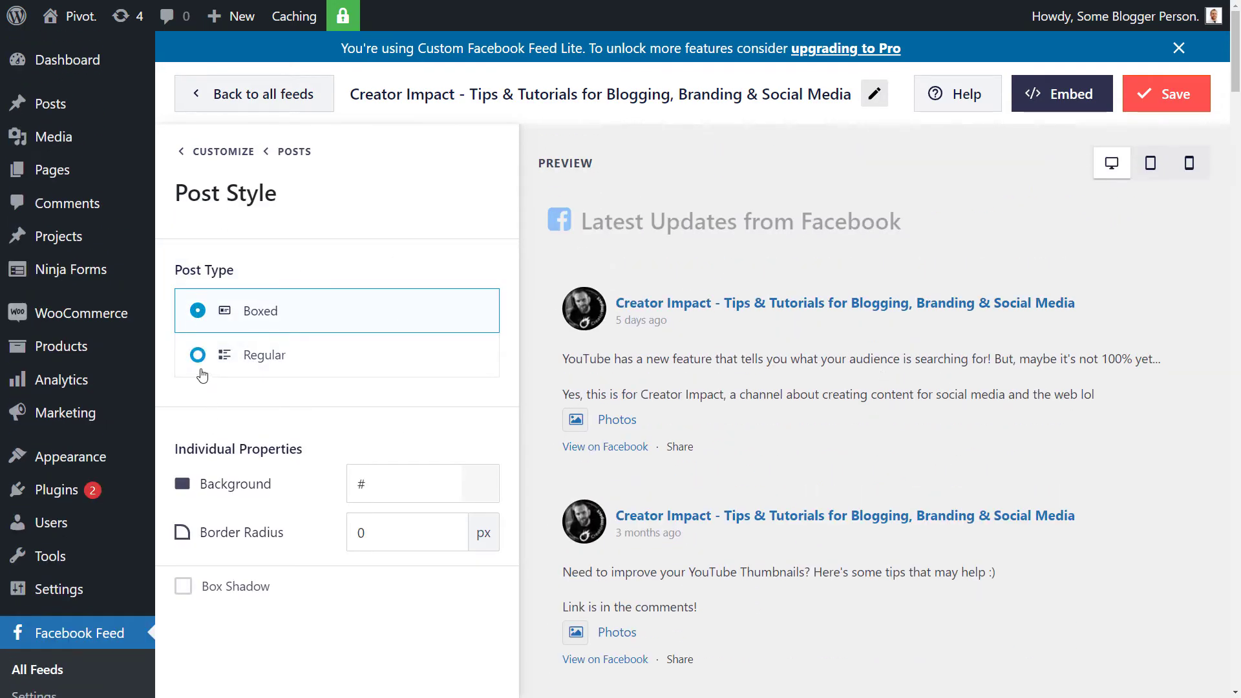
left_click(184, 586)
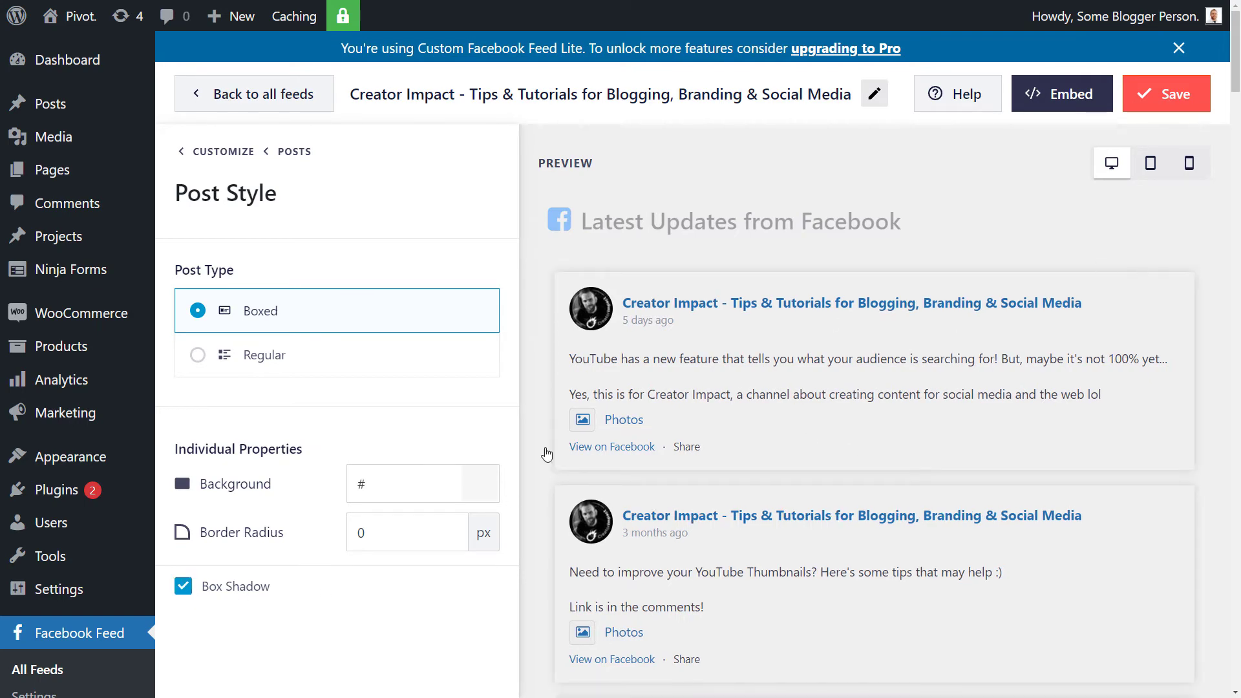
left_click(482, 489)
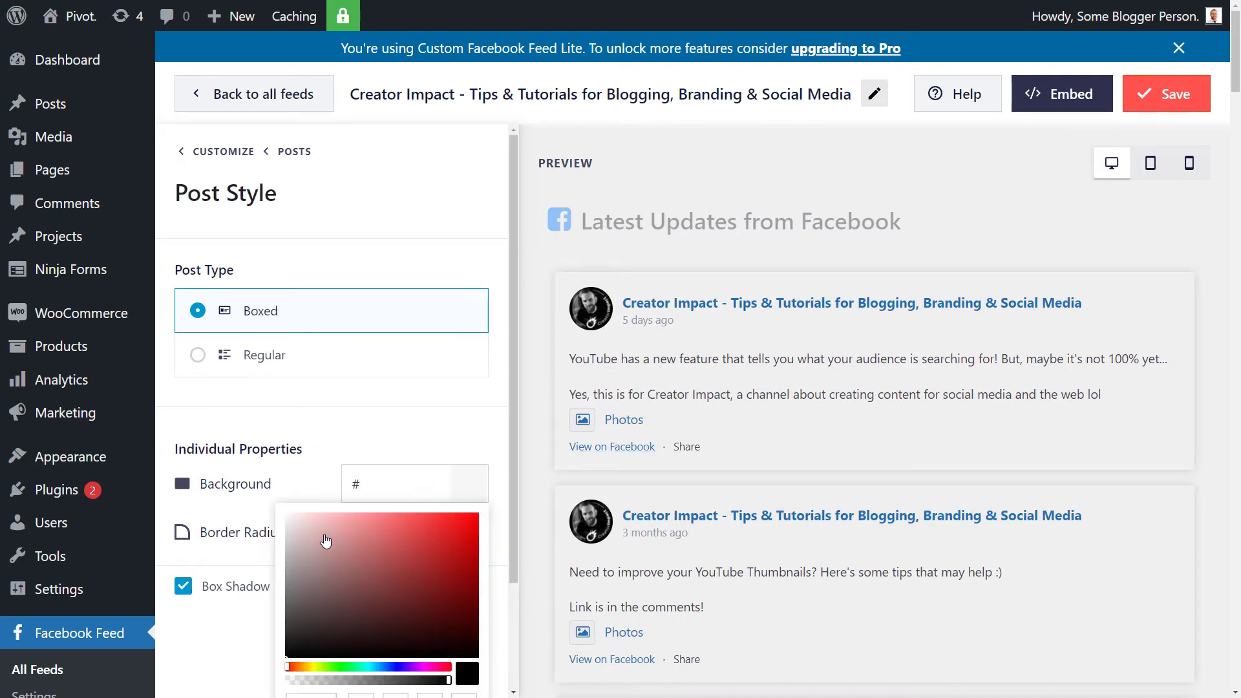
left_click_drag(325, 540, 286, 514)
left_click(819, 325)
scroll(869, 569, "down", 5)
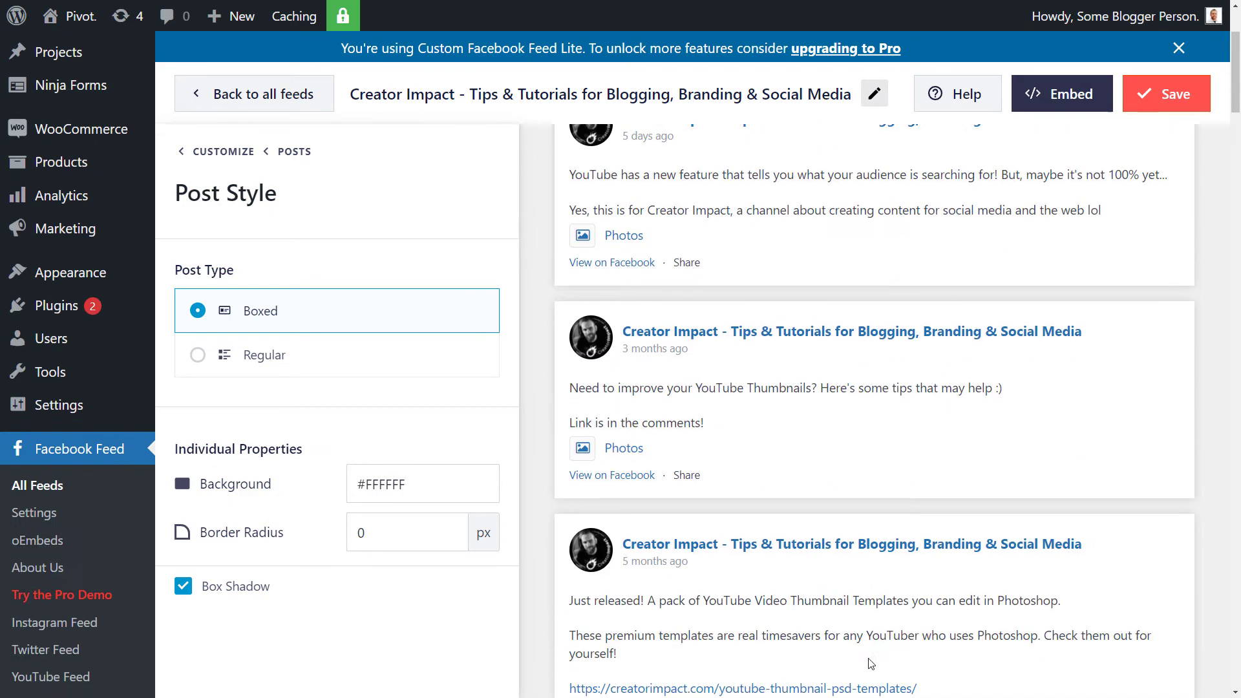
scroll(870, 646, "up", 4)
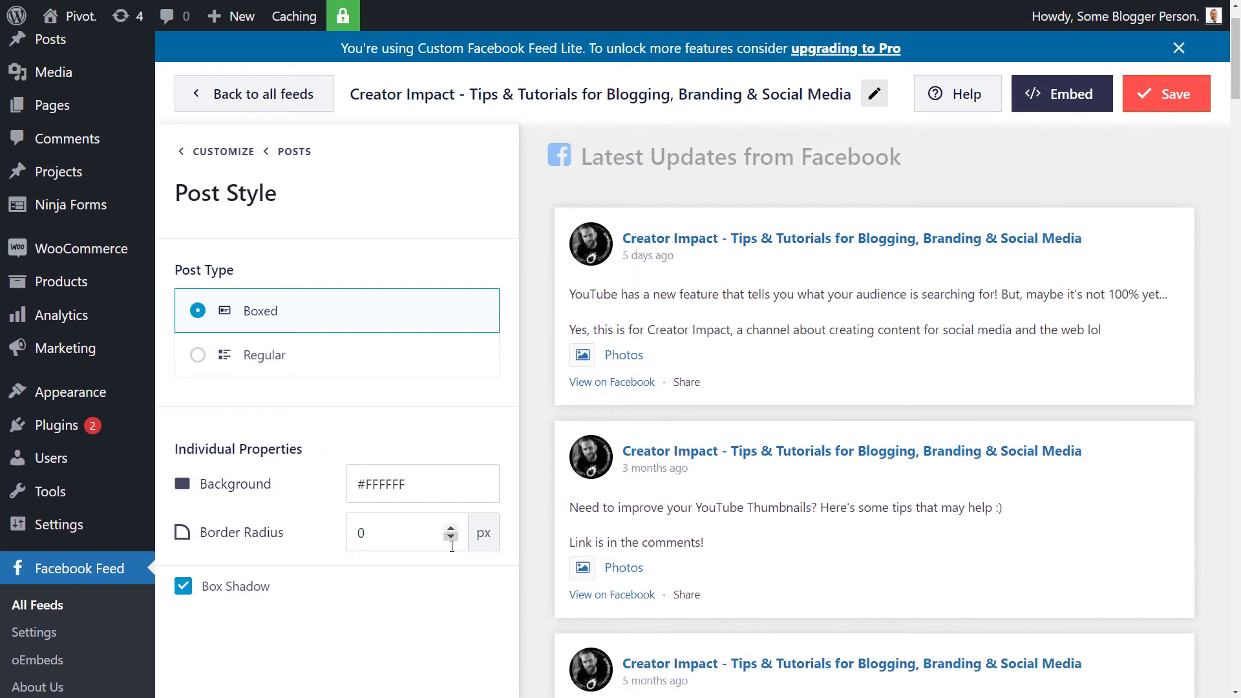
left_click(452, 528)
left_click(451, 528)
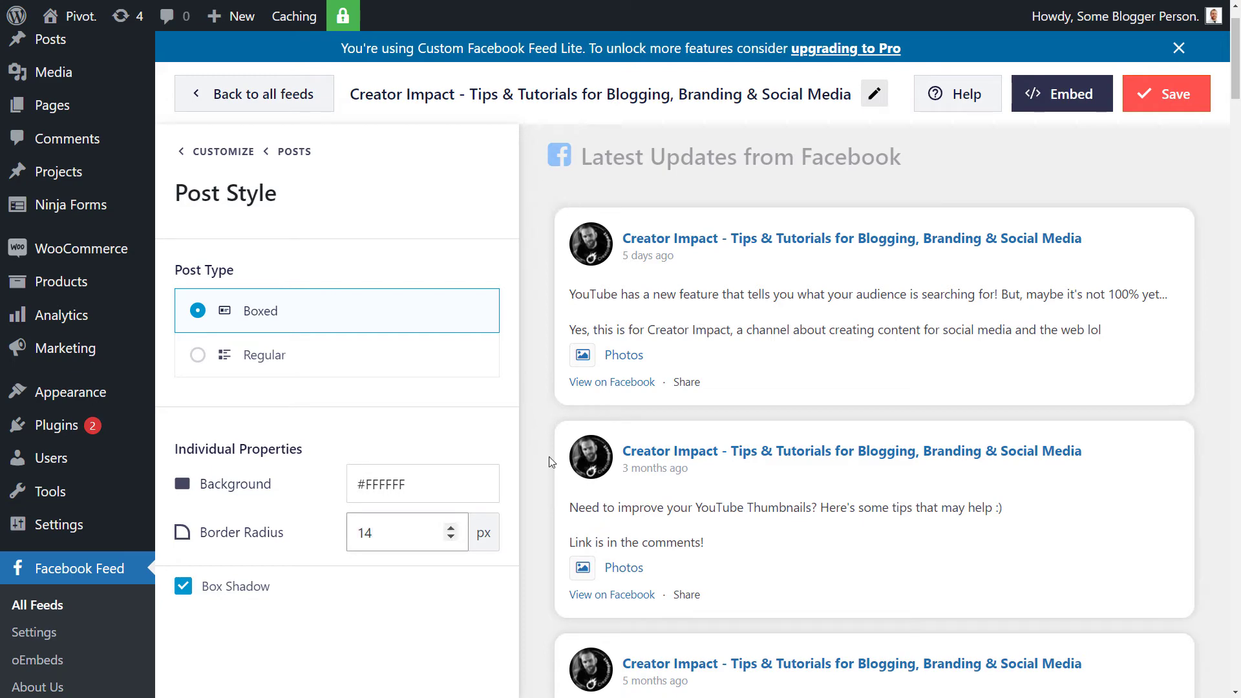
left_click(198, 357)
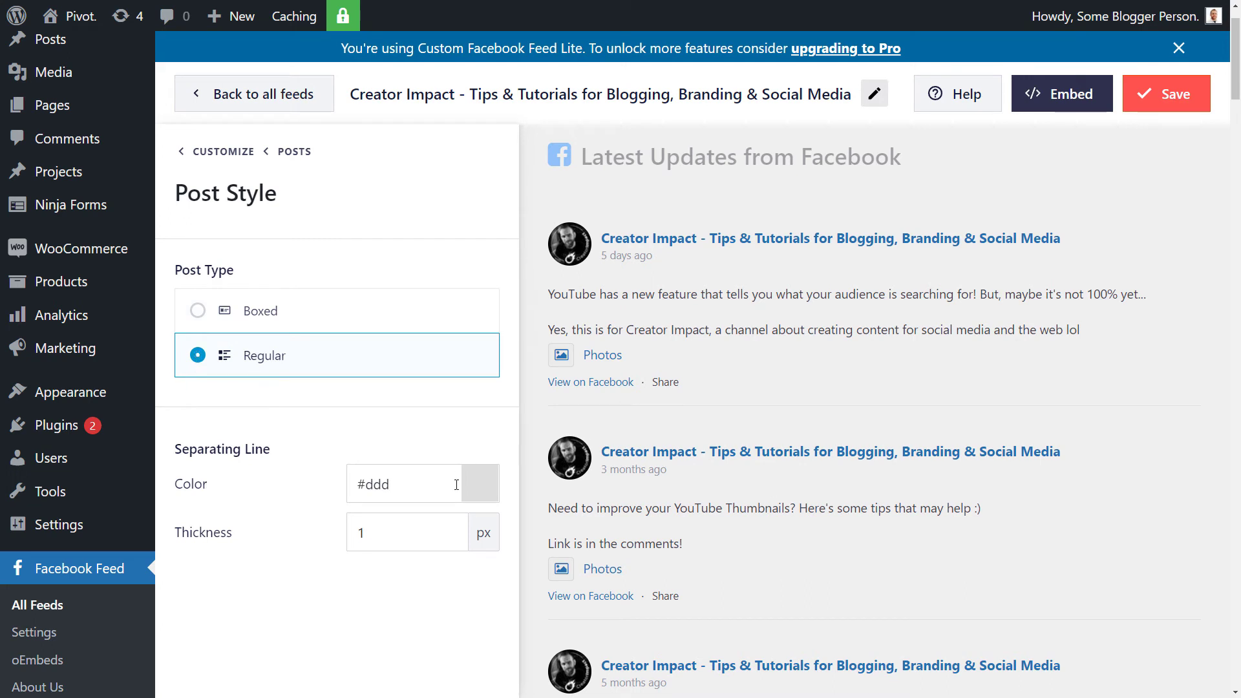
left_click(451, 528)
left_click(451, 528)
left_click(451, 528)
left_click(451, 537)
left_click(451, 537)
left_click(451, 537)
left_click(451, 537)
left_click(451, 528)
left_click(184, 151)
In Like Box settings, hide then restore the cover photo and toggle the Like Box off and on
scroll(282, 427, "down", 4)
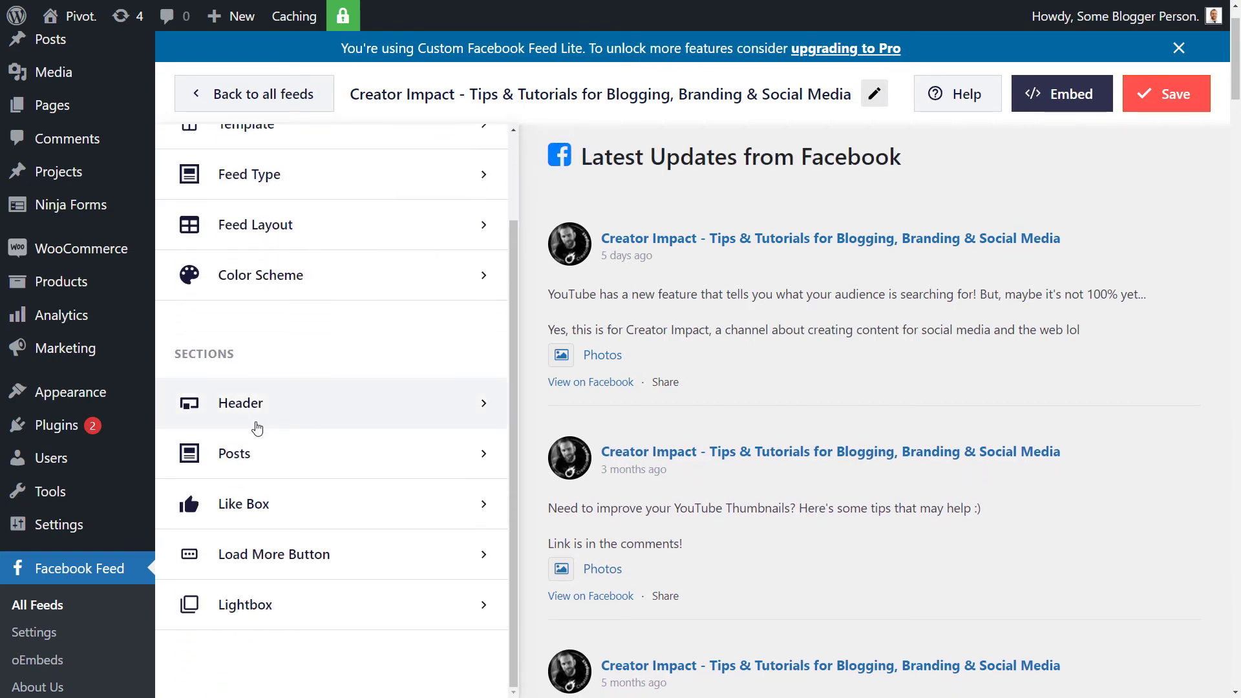
left_click(285, 509)
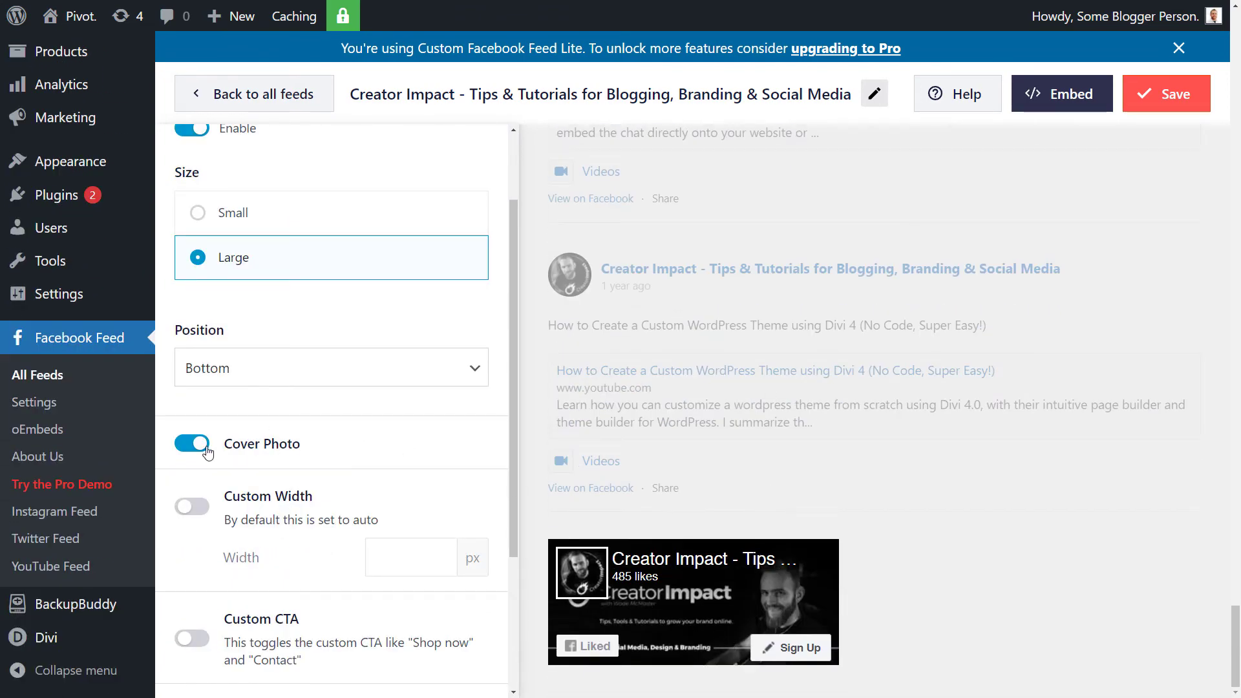
left_click(206, 450)
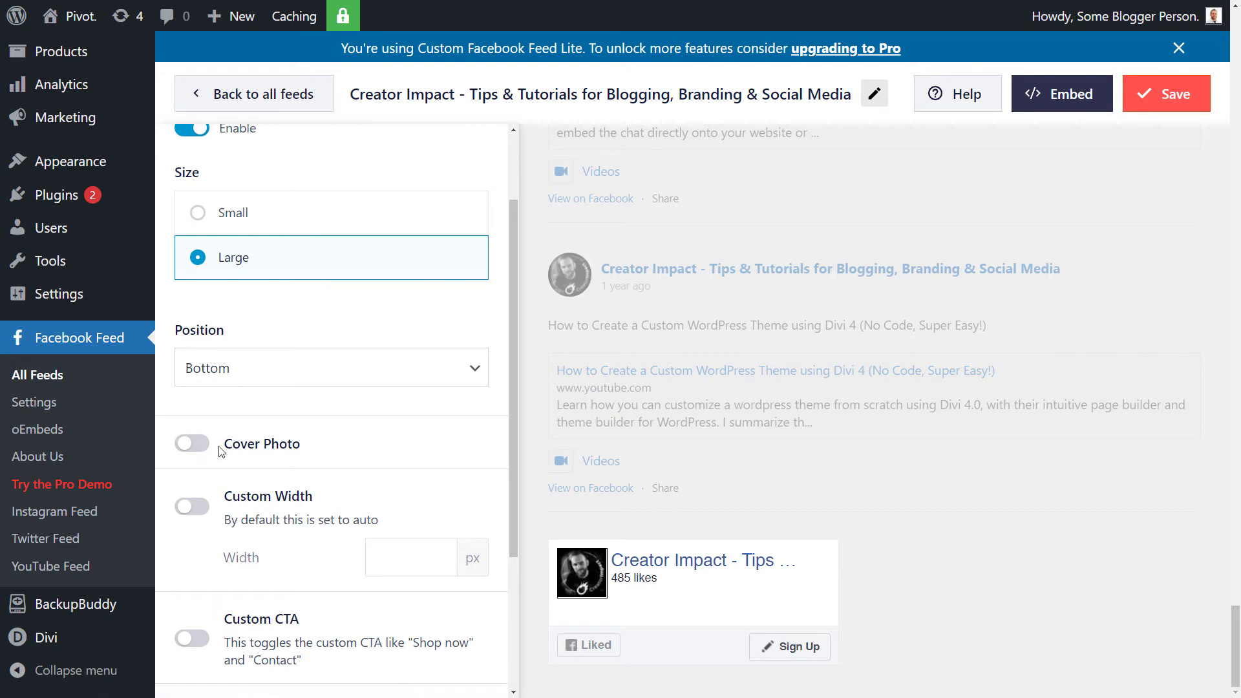
left_click(191, 443)
scroll(252, 329, "up", 2)
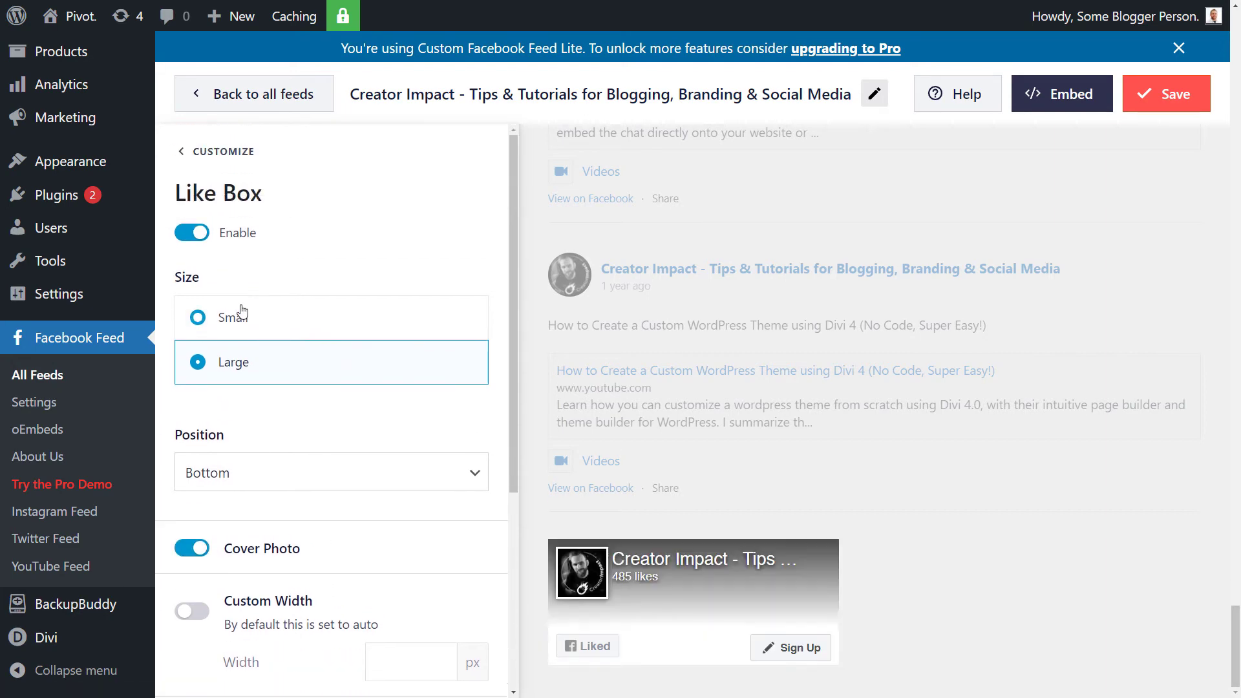
left_click(193, 234)
scroll(404, 442, "down", 5)
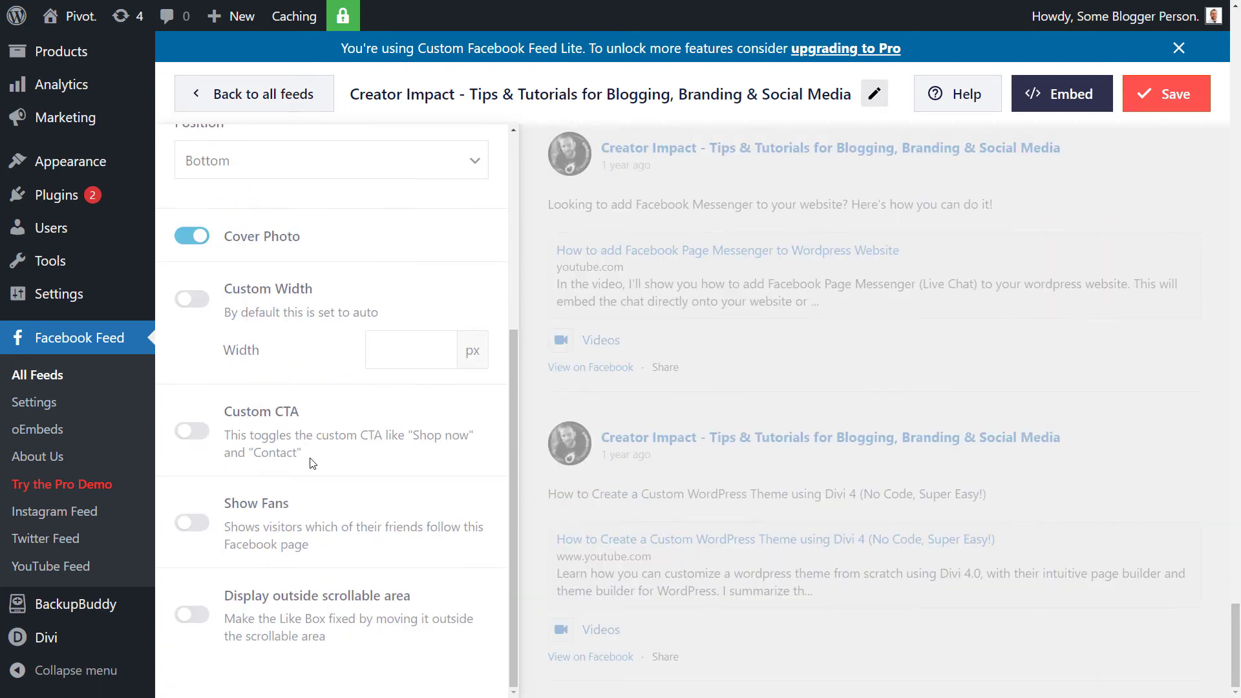
scroll(362, 388, "up", 5)
left_click(307, 327)
Try a custom Like Box width of 1024 and Show Fans, then disable the Like Box
scroll(307, 326, "down", 4)
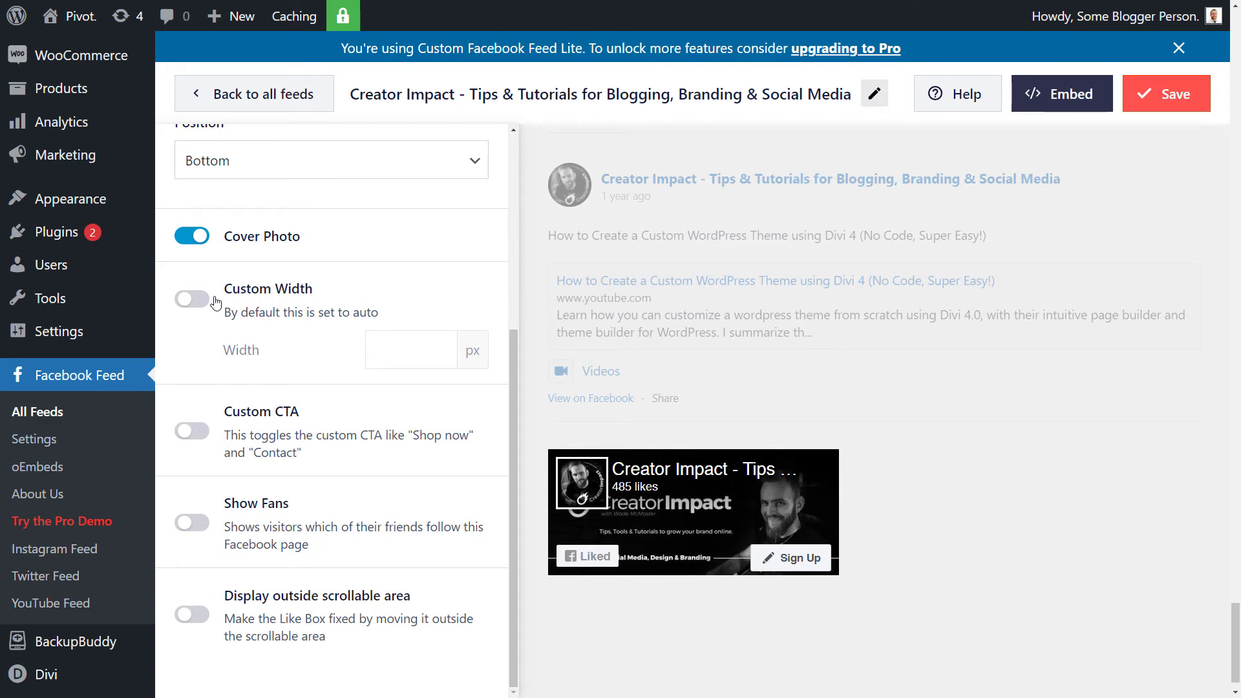
left_click(192, 299)
left_click(409, 350)
type("1024")
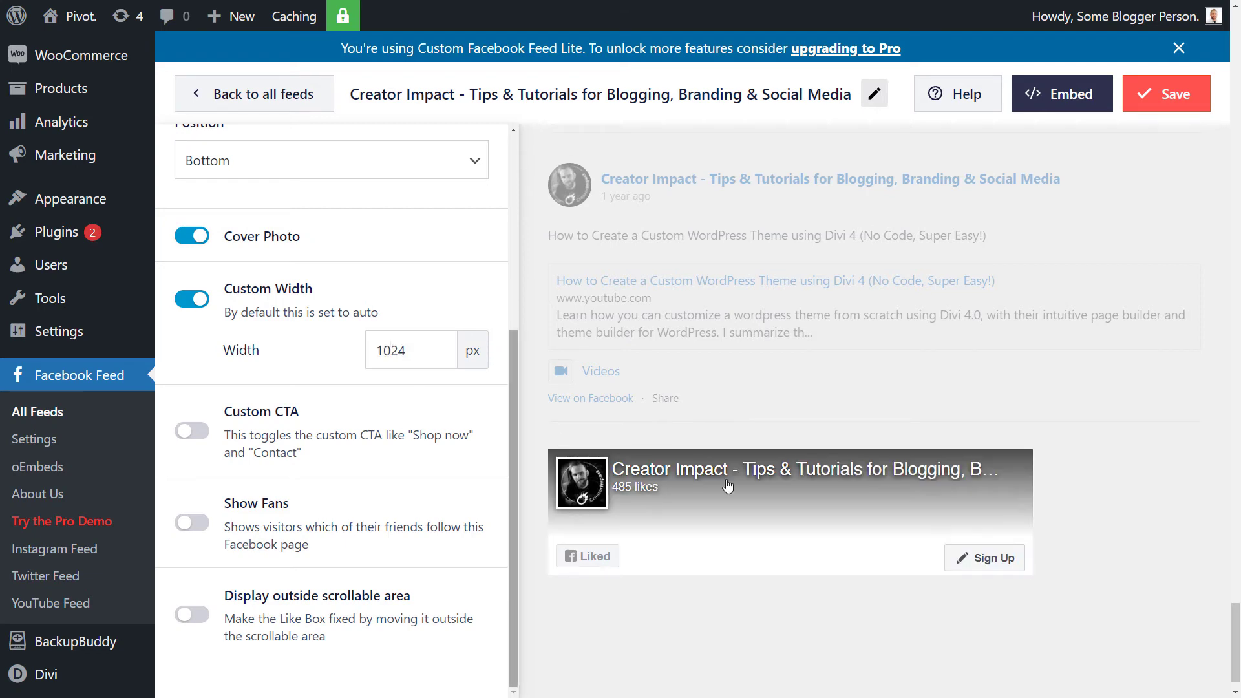
left_click(196, 526)
left_click(196, 526)
scroll(283, 380, "up", 5)
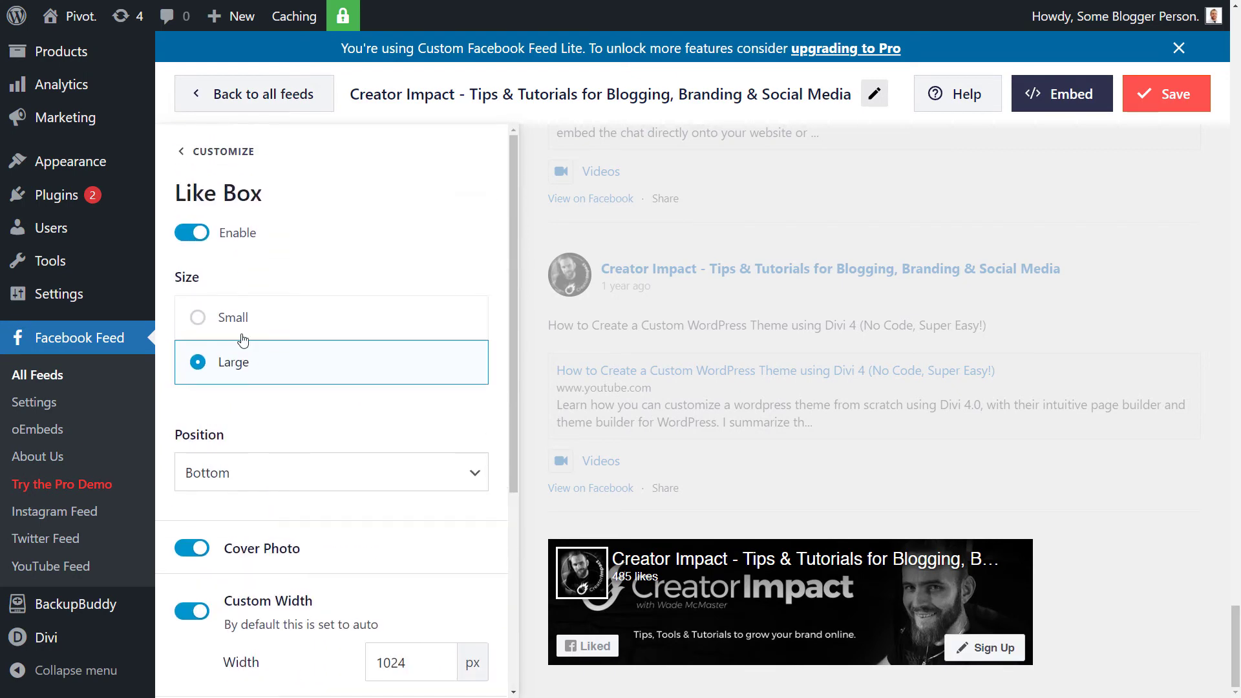
left_click(192, 233)
Look over the Load More Button and Lightbox settings, returning to the main customization list
left_click(192, 152)
scroll(360, 443, "down", 2)
left_click(252, 557)
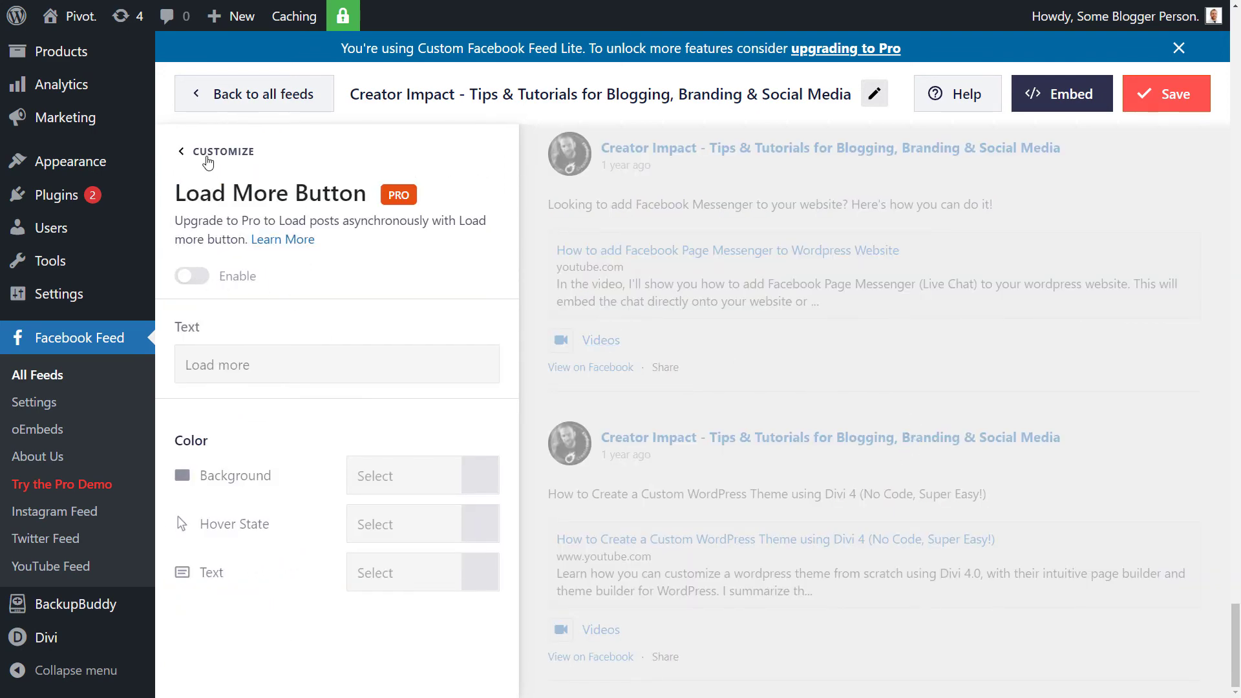
left_click(207, 166)
scroll(379, 679, "down", 3)
left_click(327, 604)
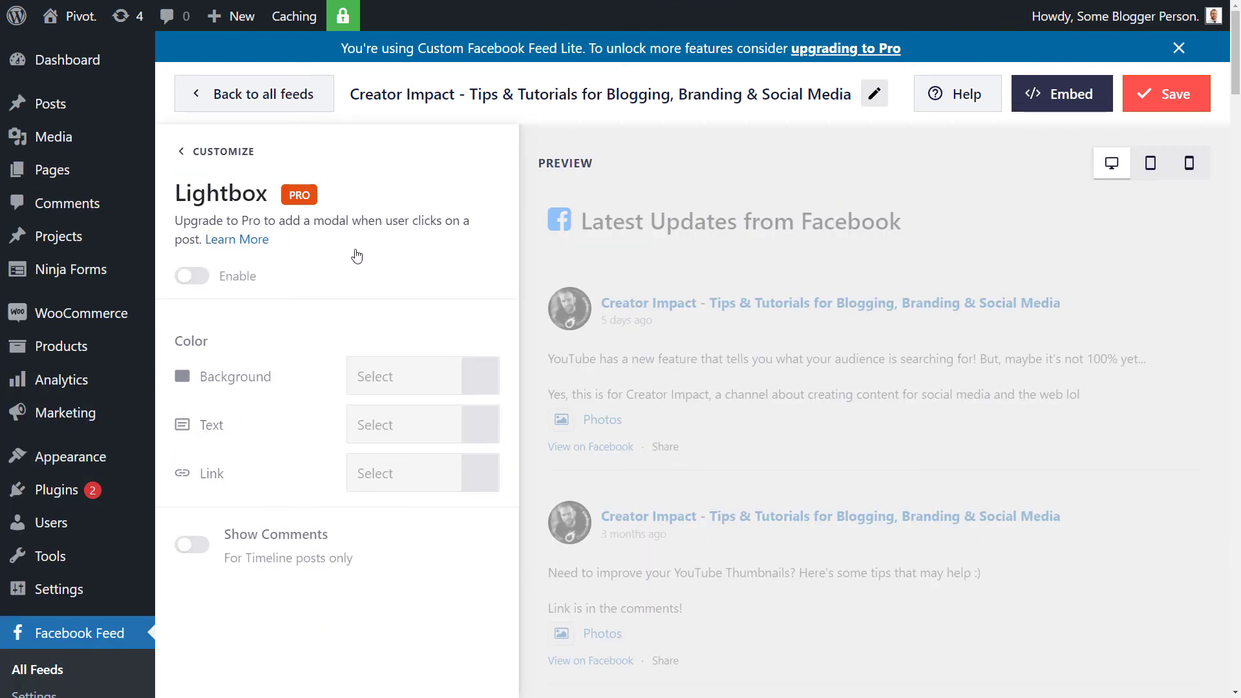
left_click(191, 160)
scroll(471, 491, "down", 2)
scroll(475, 510, "up", 2)
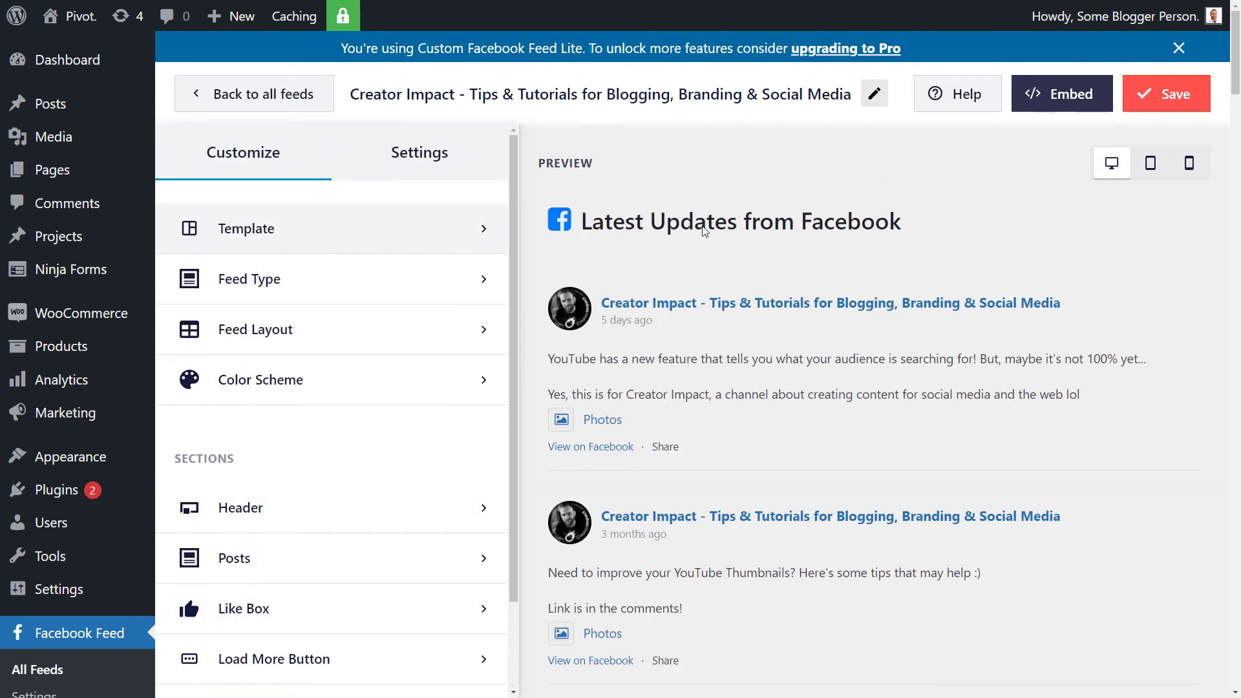
Save the customized feed and copy its shortcode from the embed options
left_click(1180, 99)
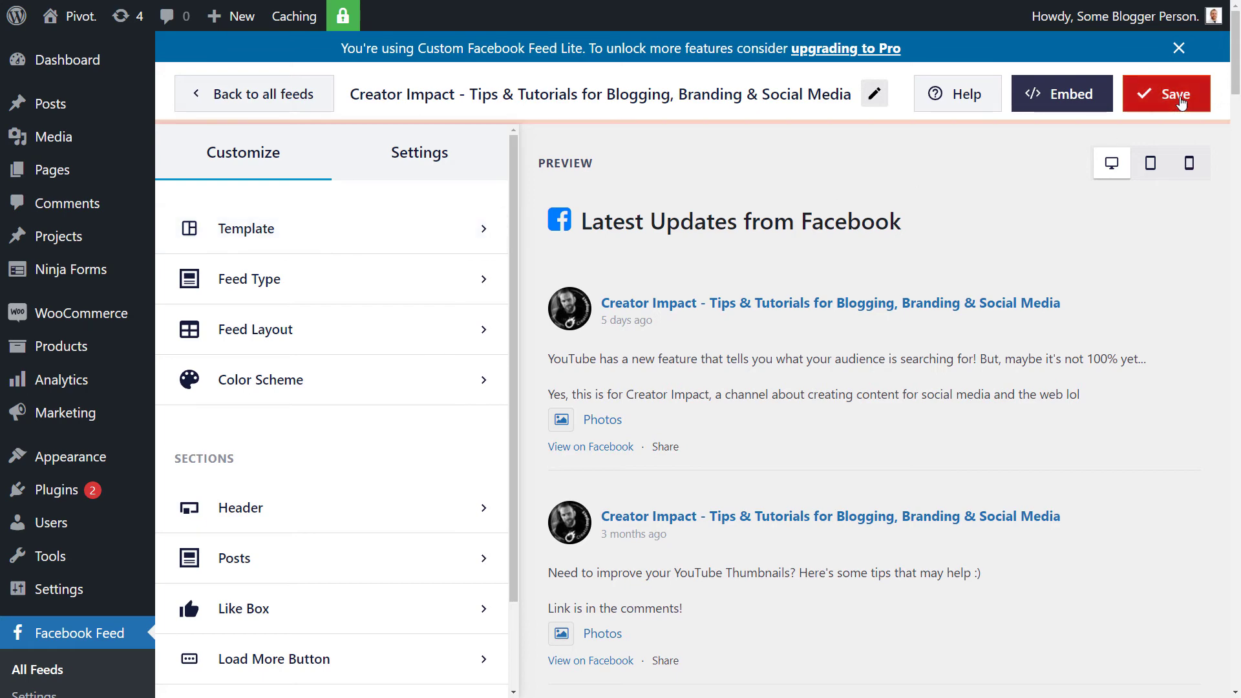
left_click(1065, 104)
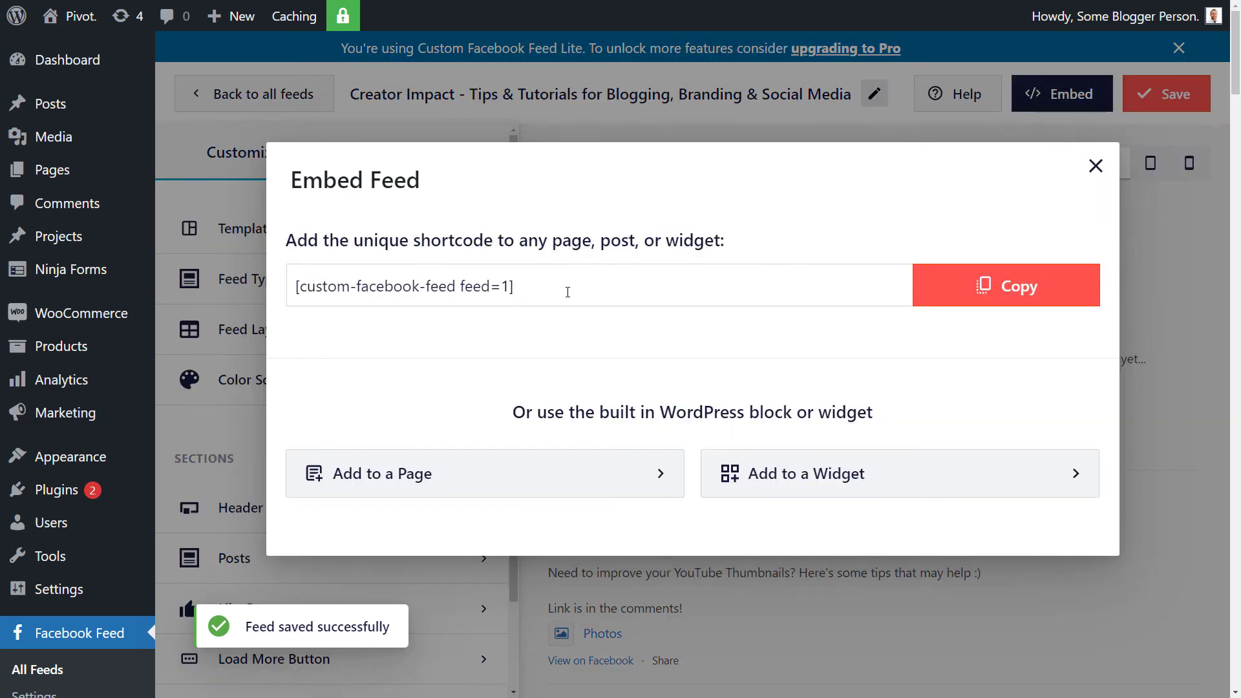
left_click_drag(293, 288, 517, 287)
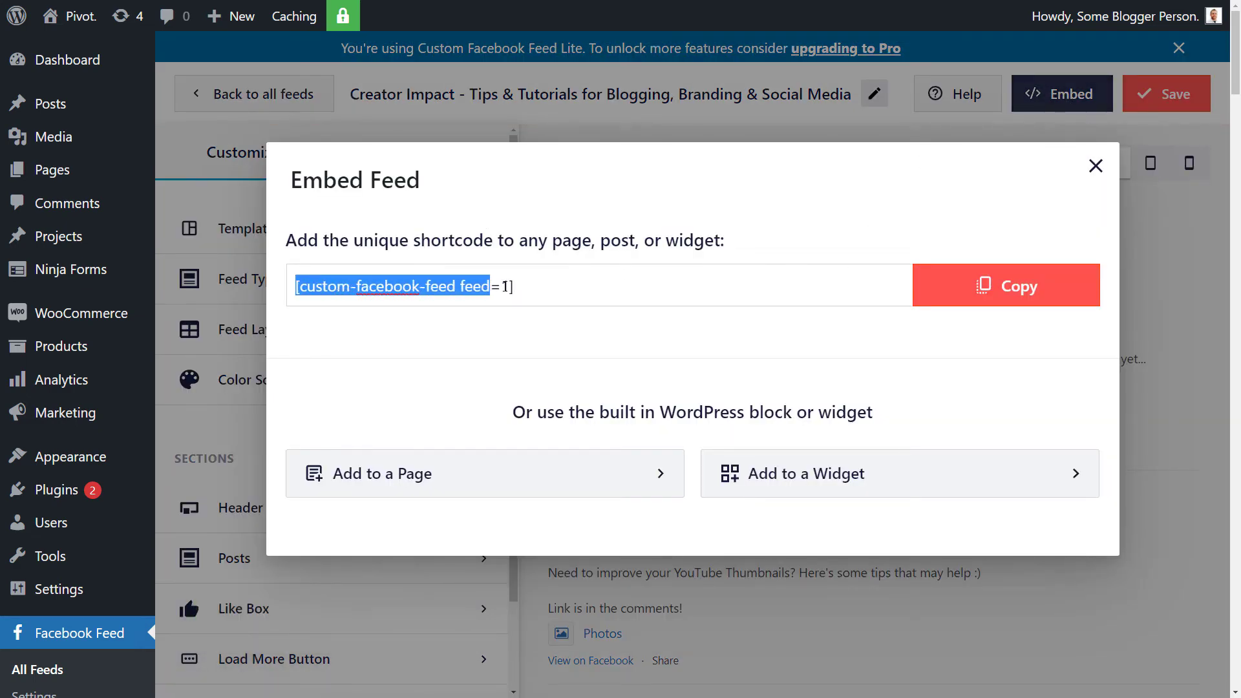
left_click(928, 288)
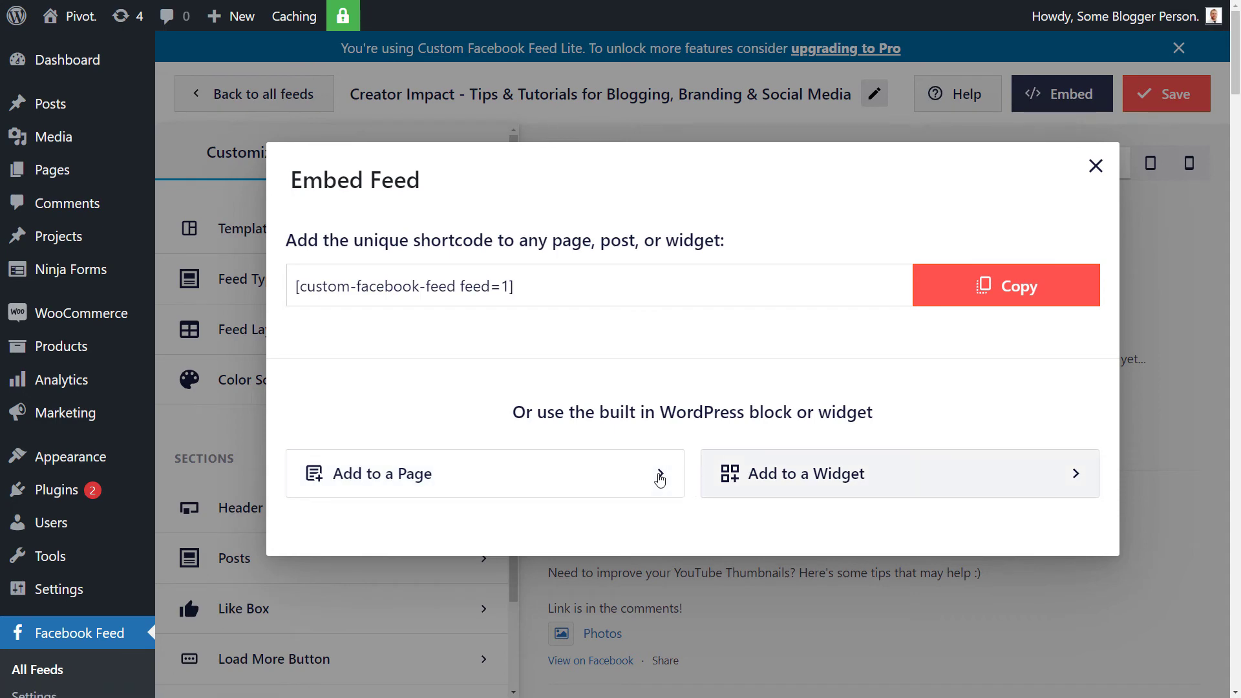
Browse the Add to a Page list of pages, then close the dialog without adding
left_click(660, 479)
left_click(443, 308)
left_click(462, 335)
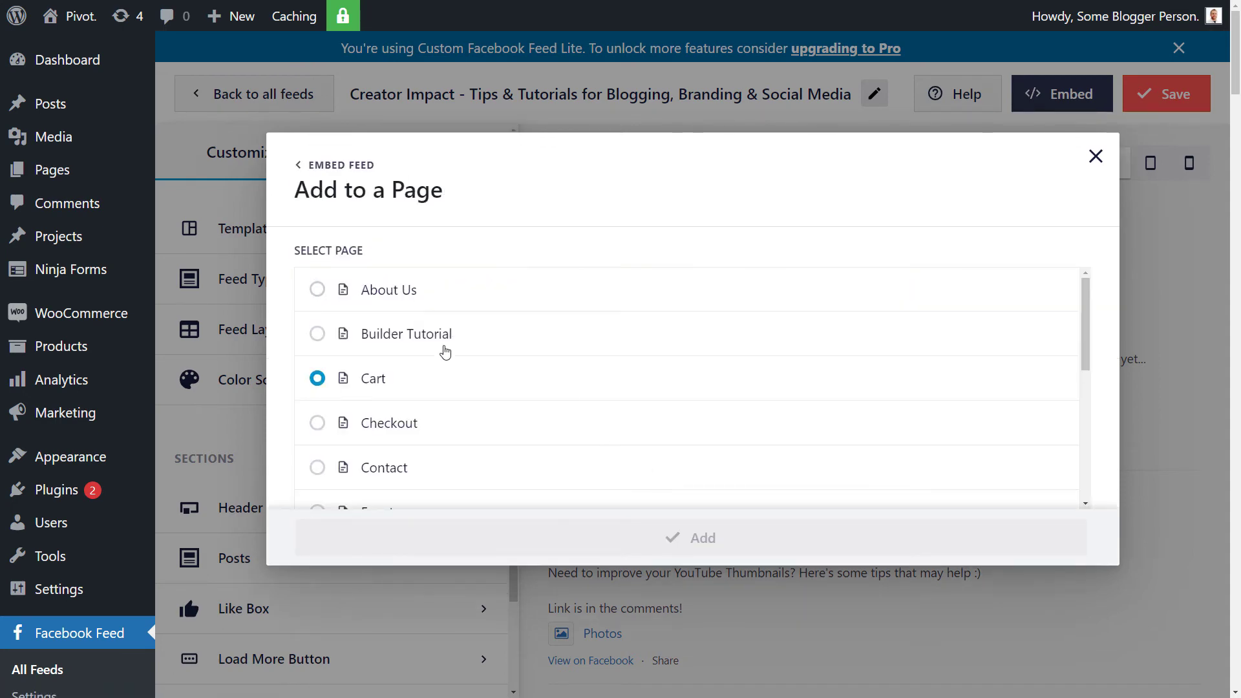
left_click(437, 343)
left_click(327, 305)
scroll(327, 321, "down", 5)
left_click(327, 326)
scroll(343, 381, "down", 2)
left_click(342, 375)
scroll(343, 381, "up", 7)
left_click(344, 386)
scroll(347, 390, "down", 7)
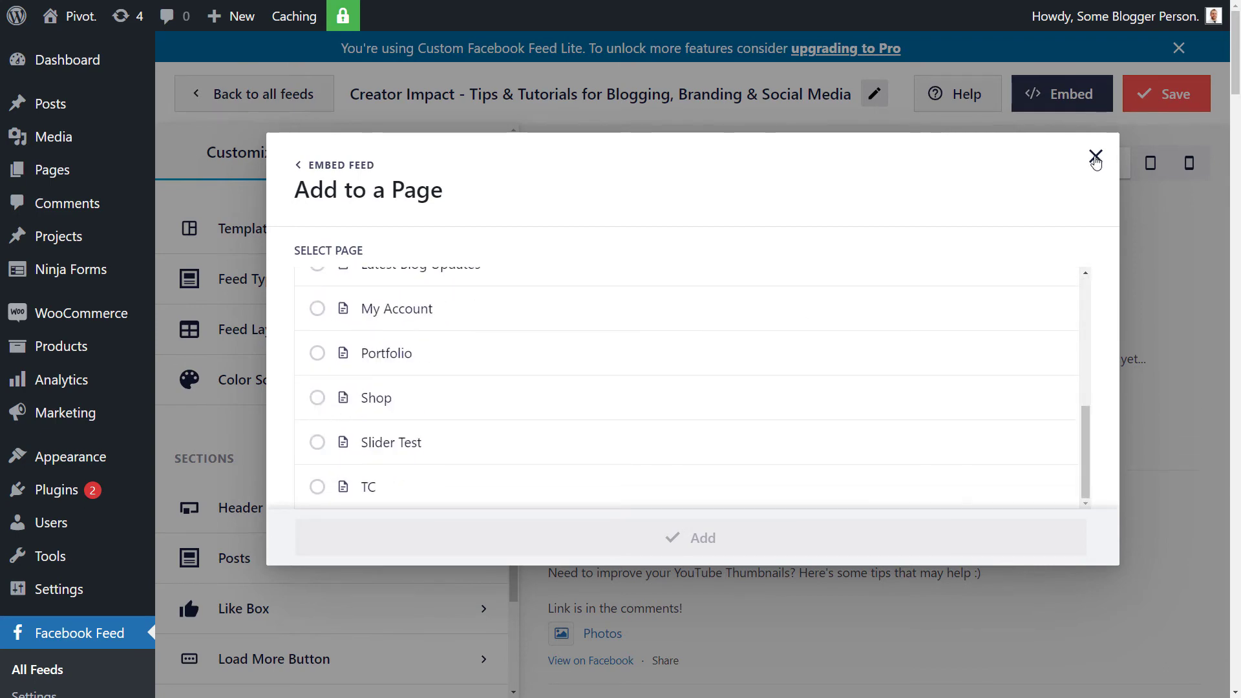
left_click(1096, 158)
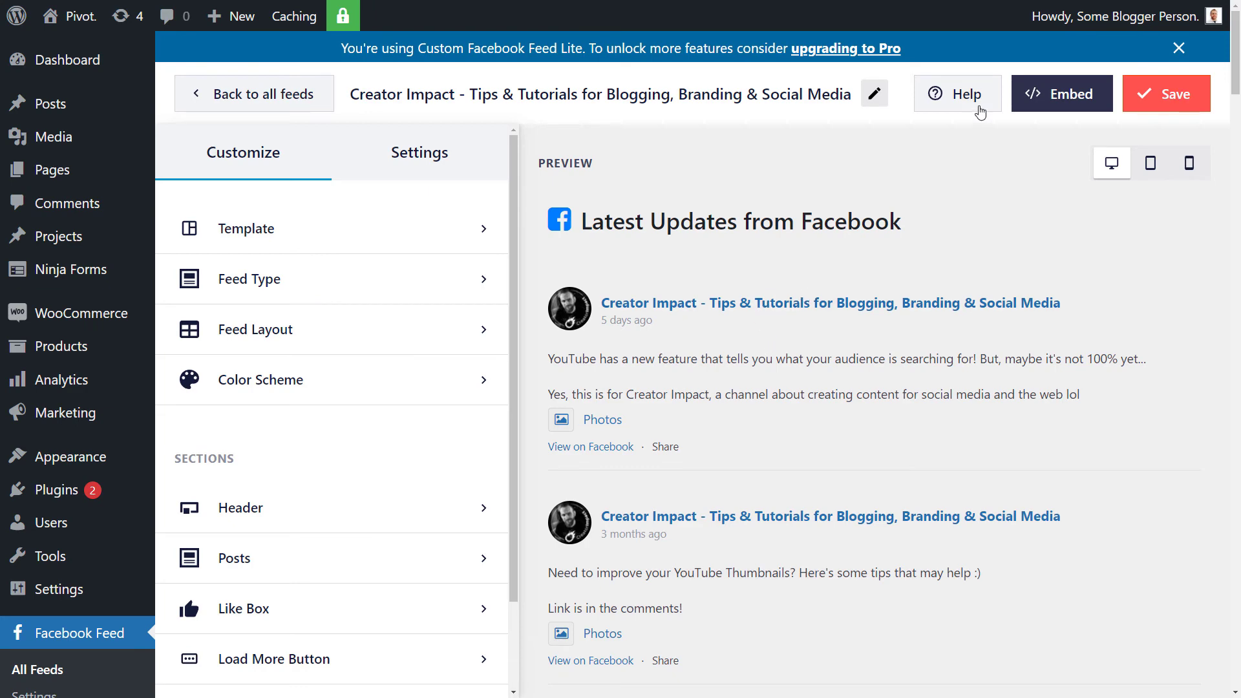
Save again and copy the [custom-facebook-feed feed=1] shortcode to the clipboard
left_click(1061, 94)
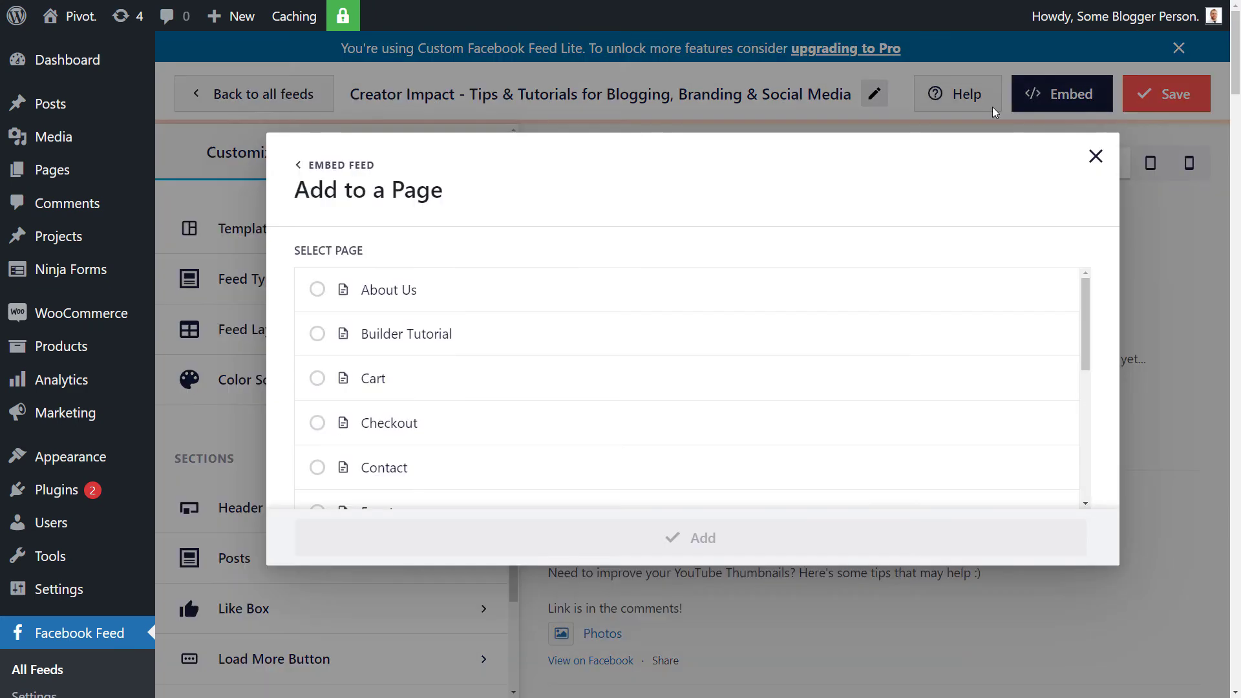
left_click(330, 166)
left_click(947, 293)
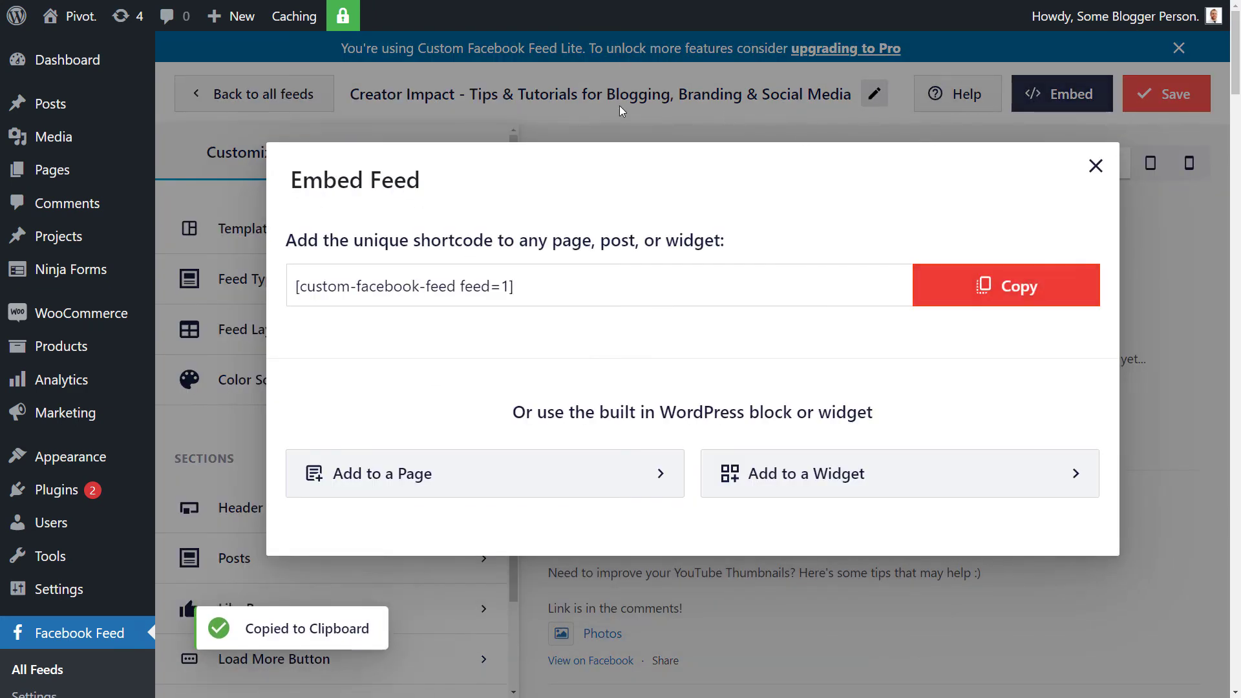
mouse_move(246, 29)
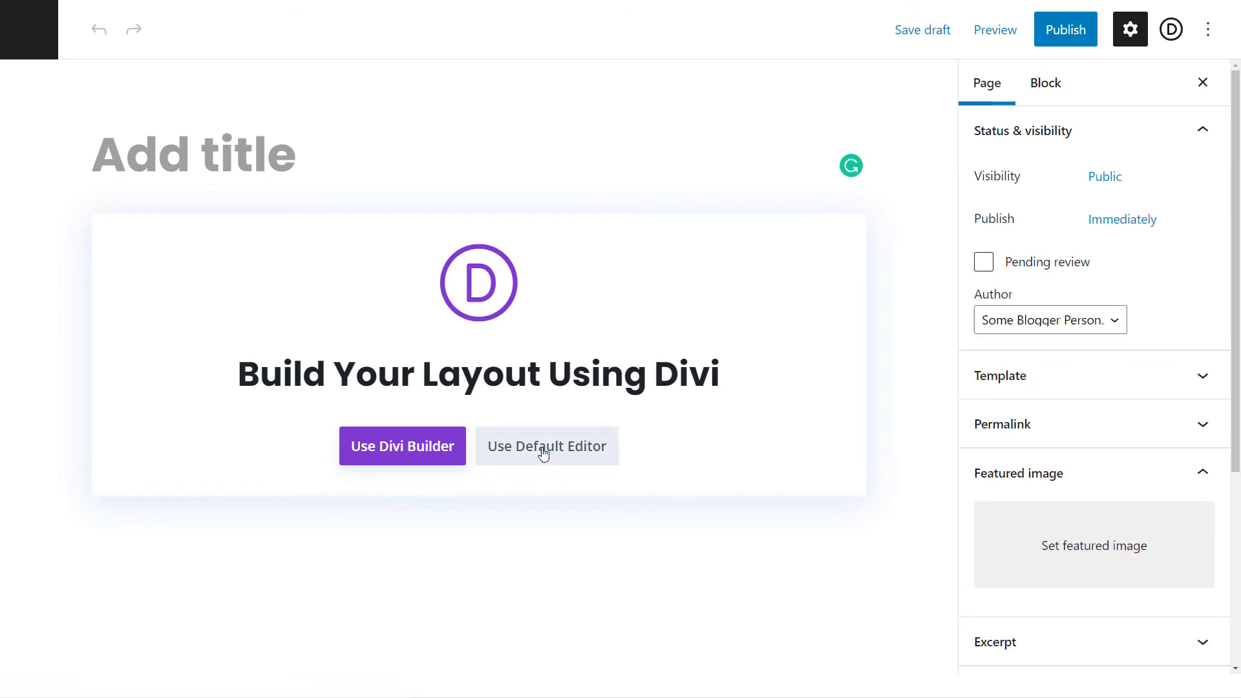
Title the new page 'Facebook Updates' in the default block editor
left_click(543, 455)
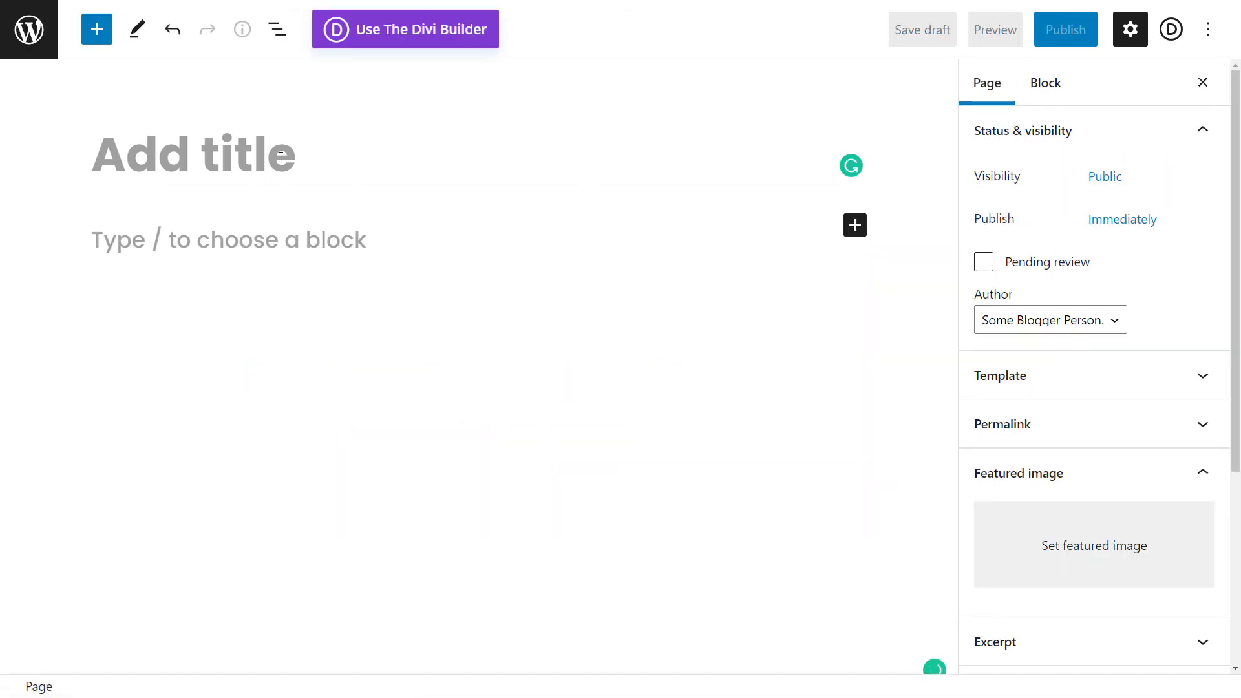
type("Facebook Upd")
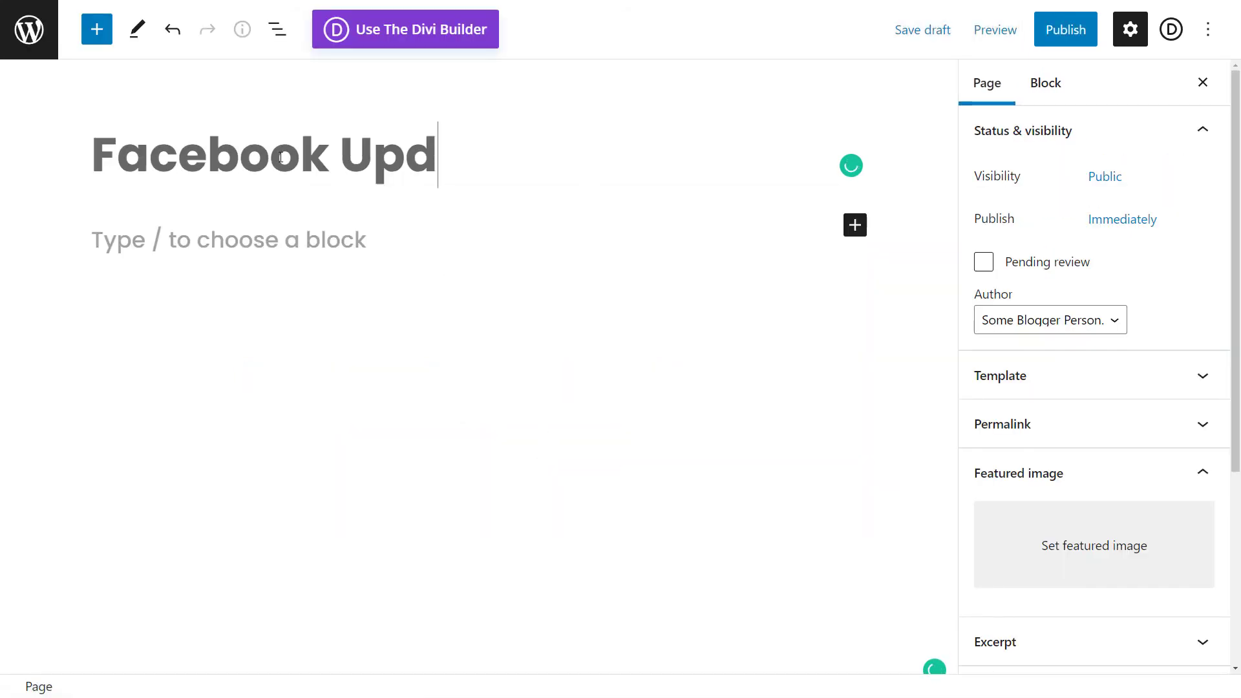
type("ates")
left_click(213, 254)
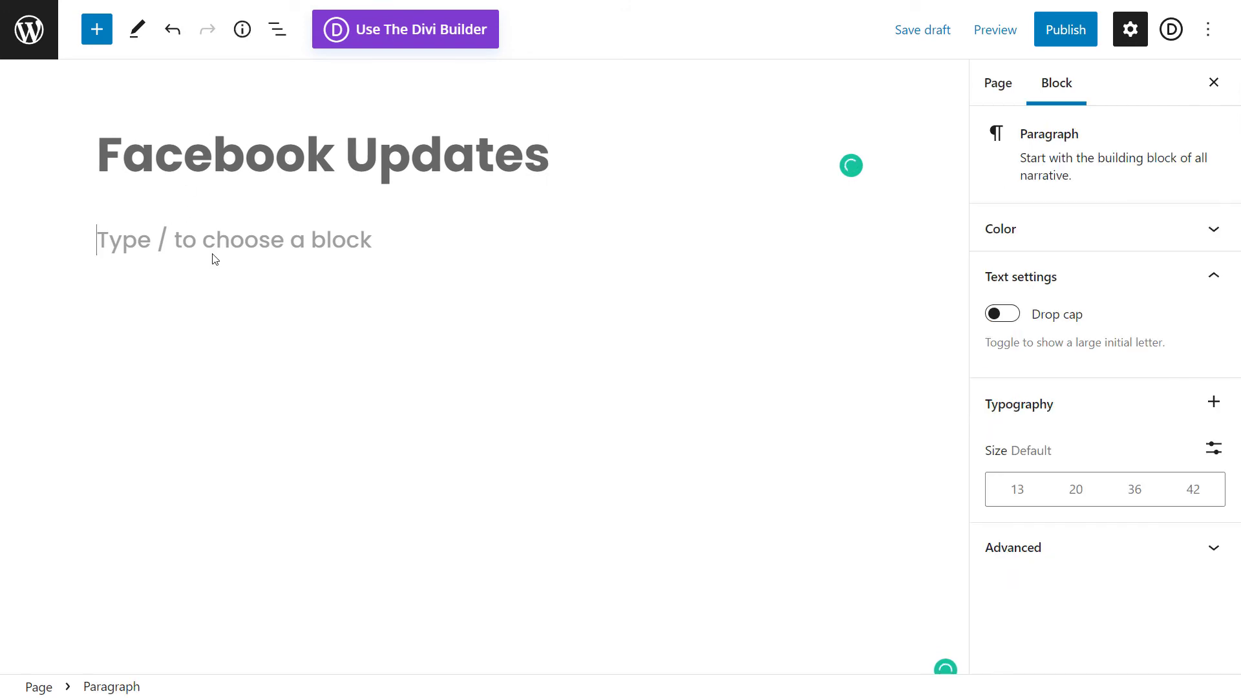
Add a Shortcode block holding the pasted feed shortcode, with an empty paragraph below, then open the preview options
left_click(859, 227)
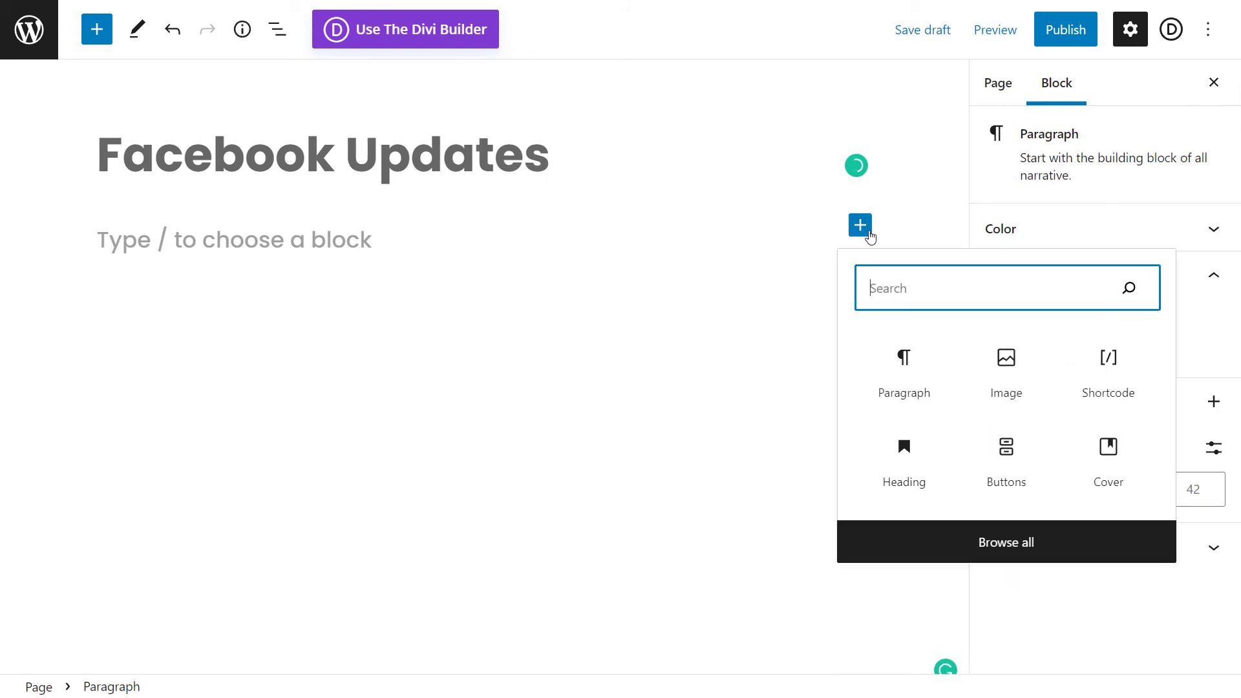
type("shortcode")
left_click(931, 367)
left_click(368, 300)
key("ctrl+v")
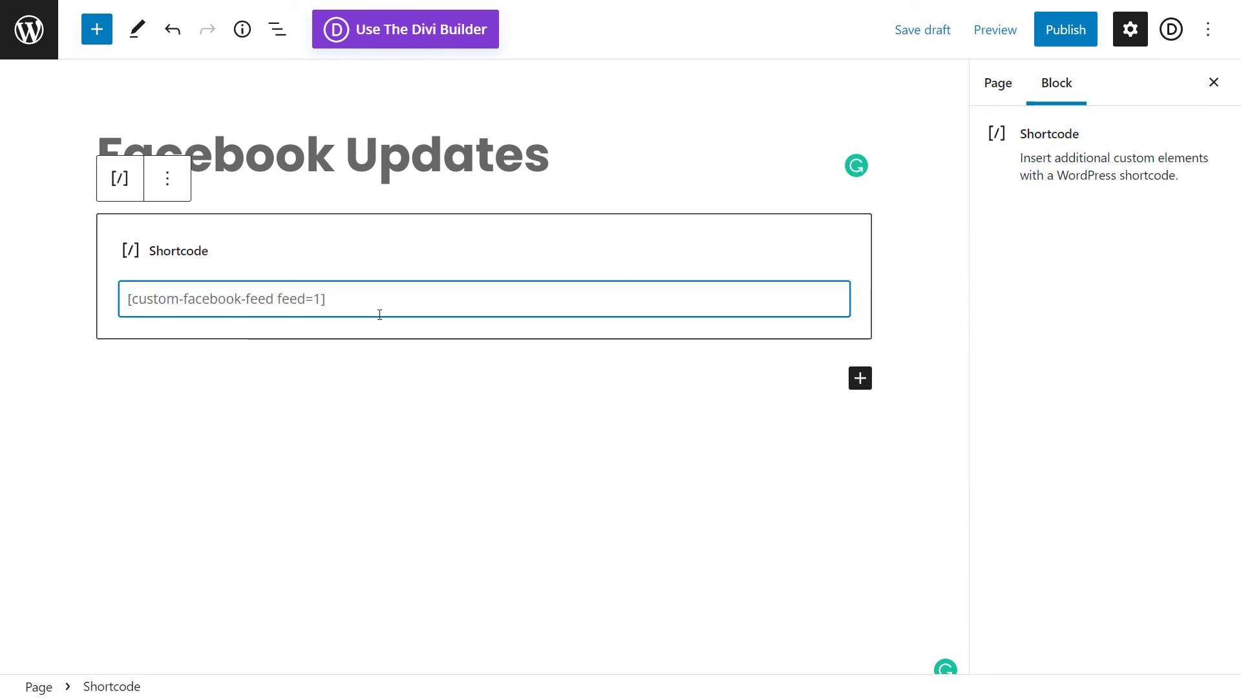
left_click(468, 369)
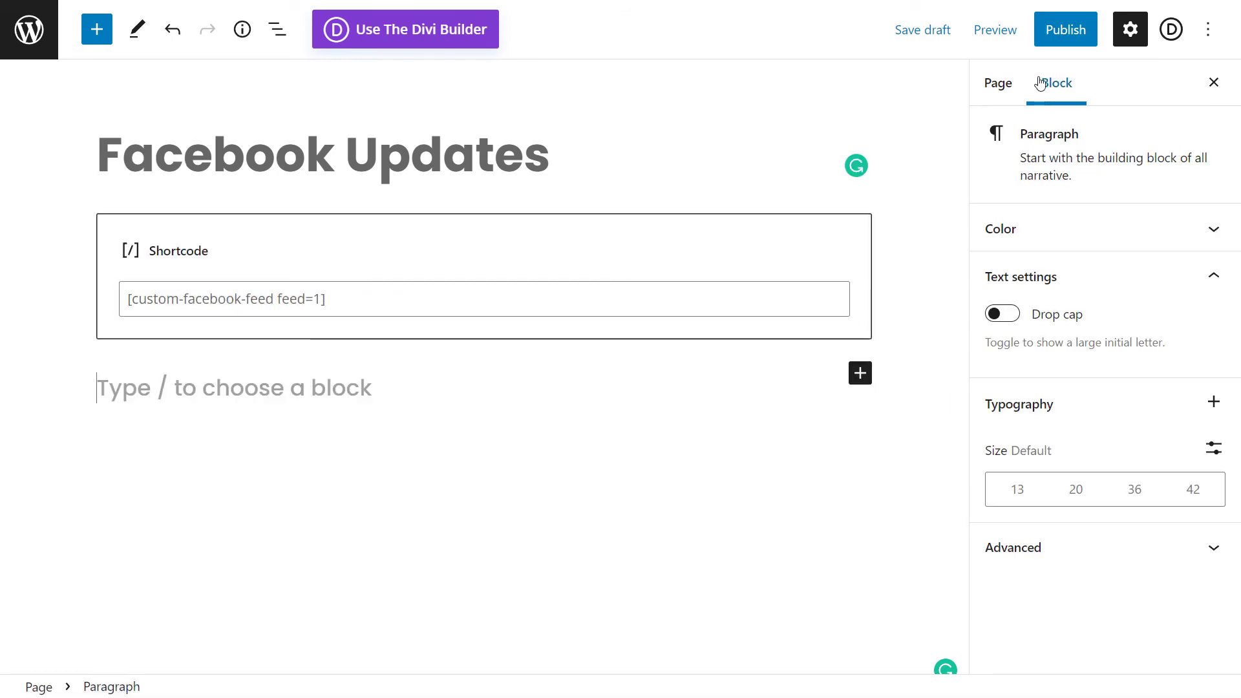
left_click(983, 36)
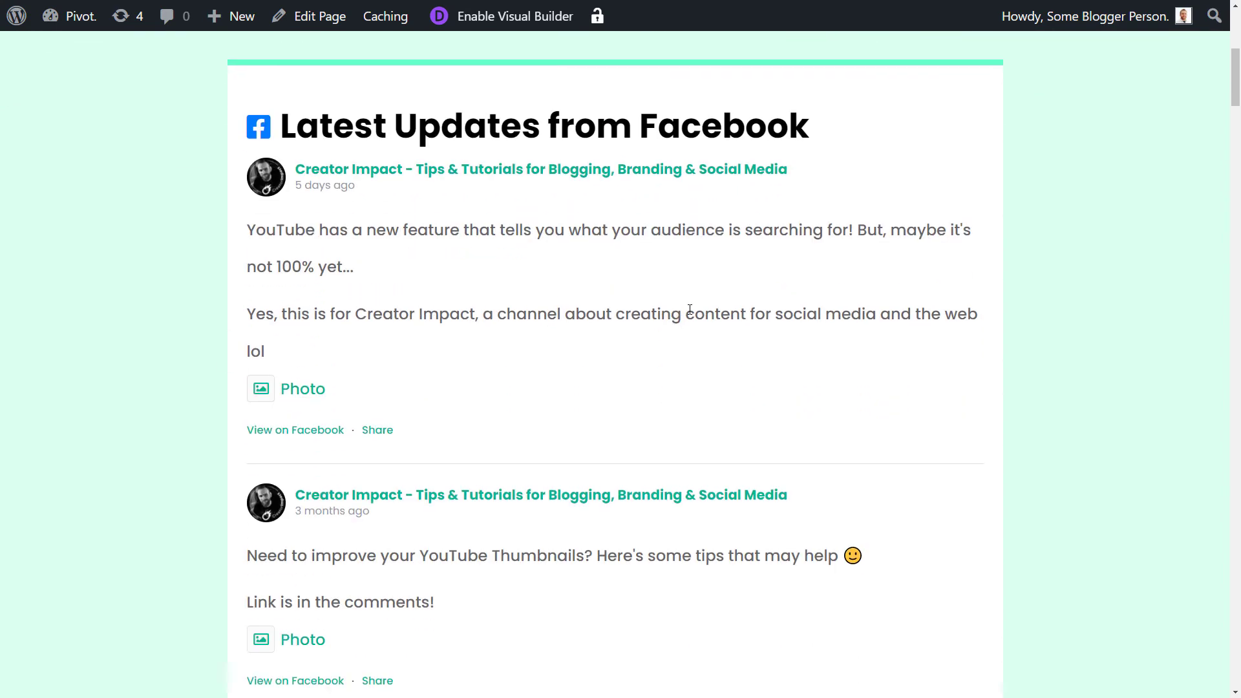
Scroll through the page preview to check the embedded Latest Updates from Facebook feed
scroll(690, 310, "down", 13)
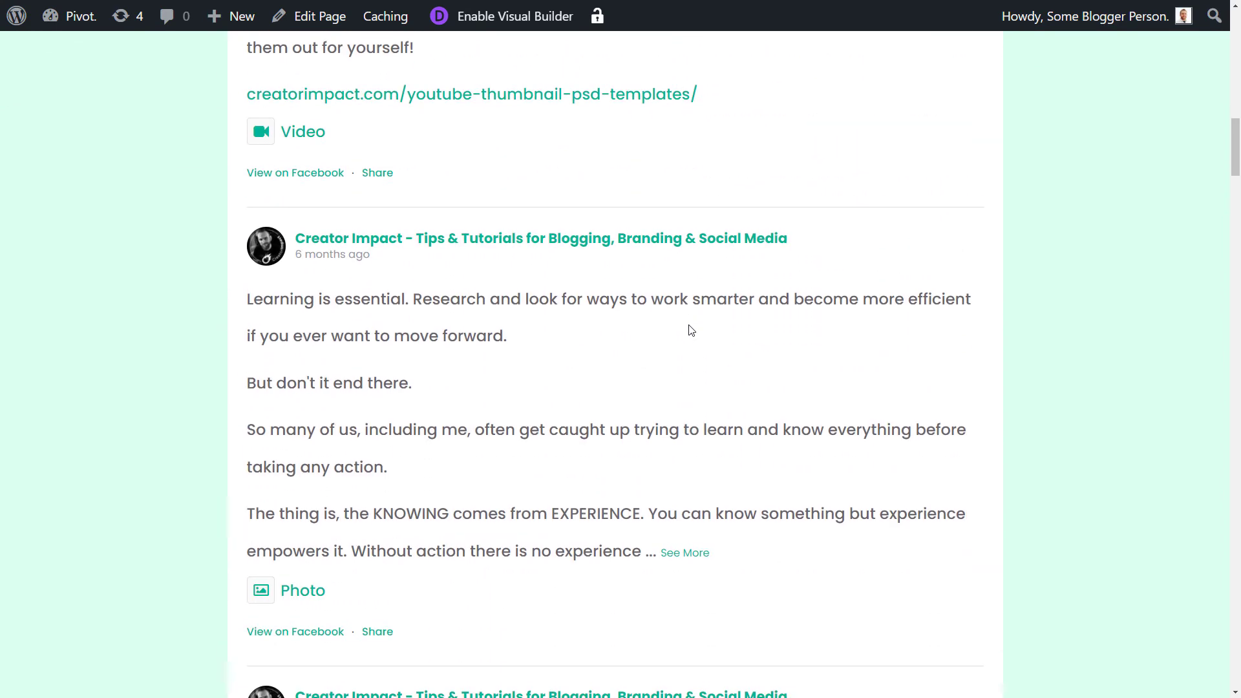
scroll(691, 332, "down", 10)
scroll(308, 423, "up", 1)
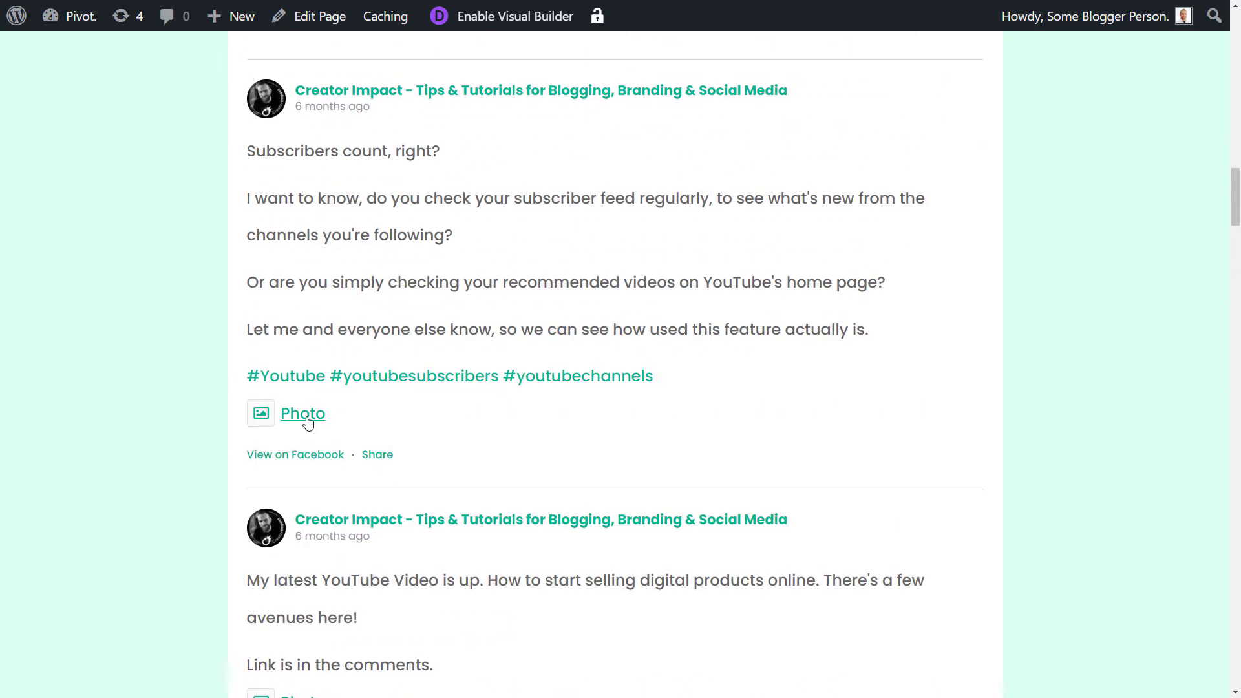
scroll(407, 385, "up", 4)
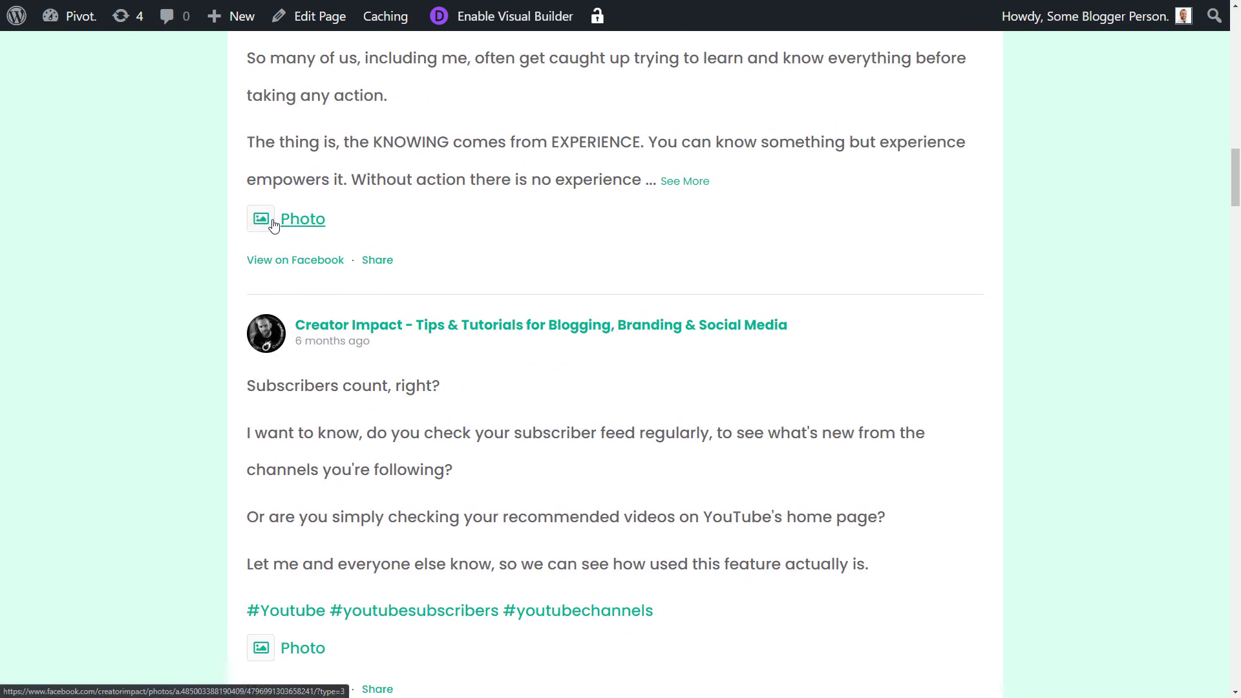
scroll(369, 495, "up", 5)
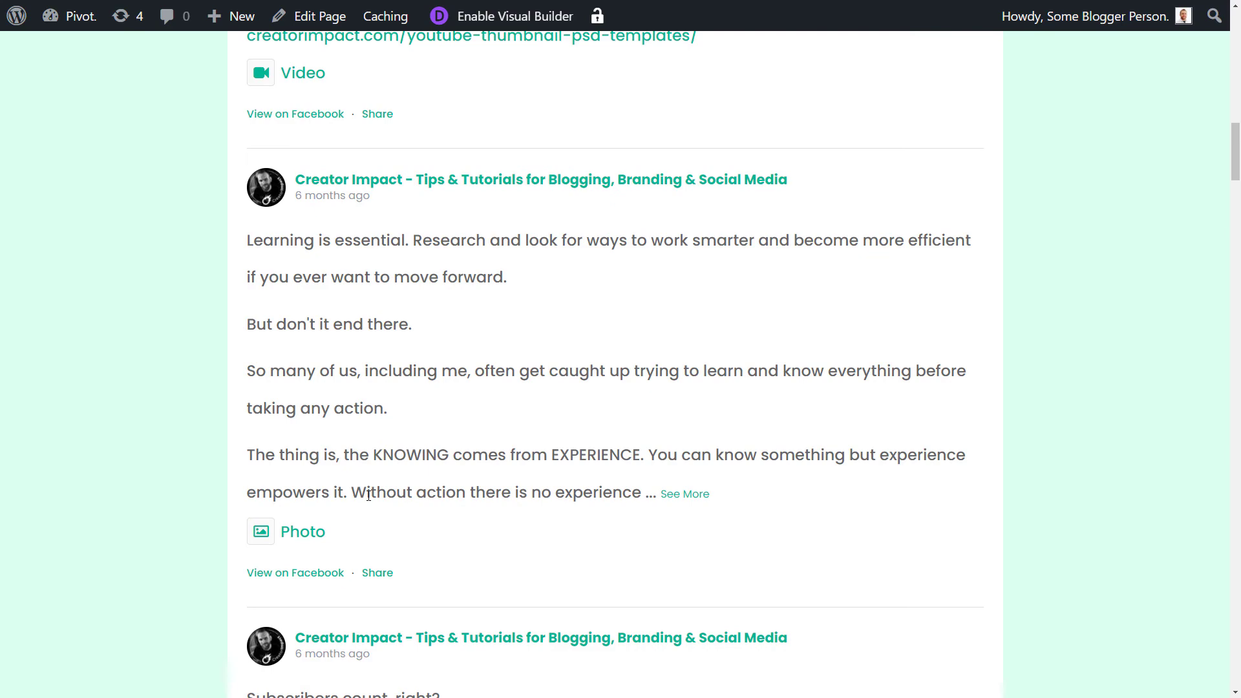
scroll(756, 514, "up", 12)
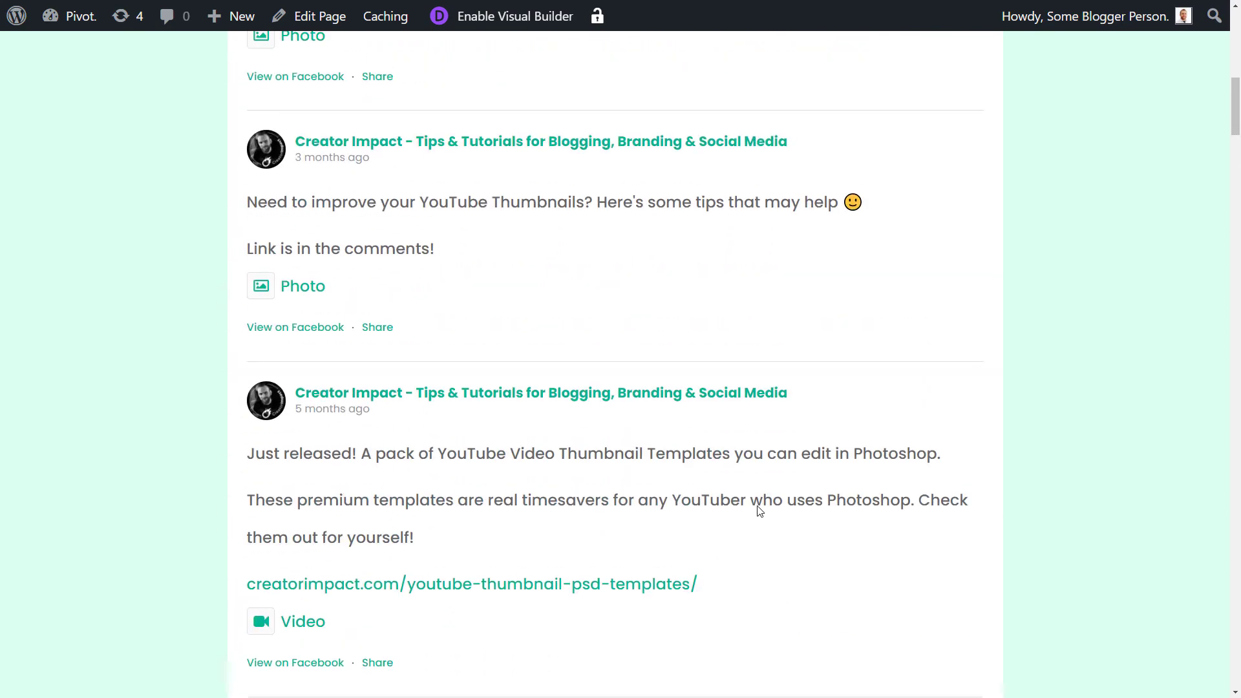
scroll(554, 504, "up", 7)
scroll(551, 498, "down", 12)
scroll(550, 575, "down", 20)
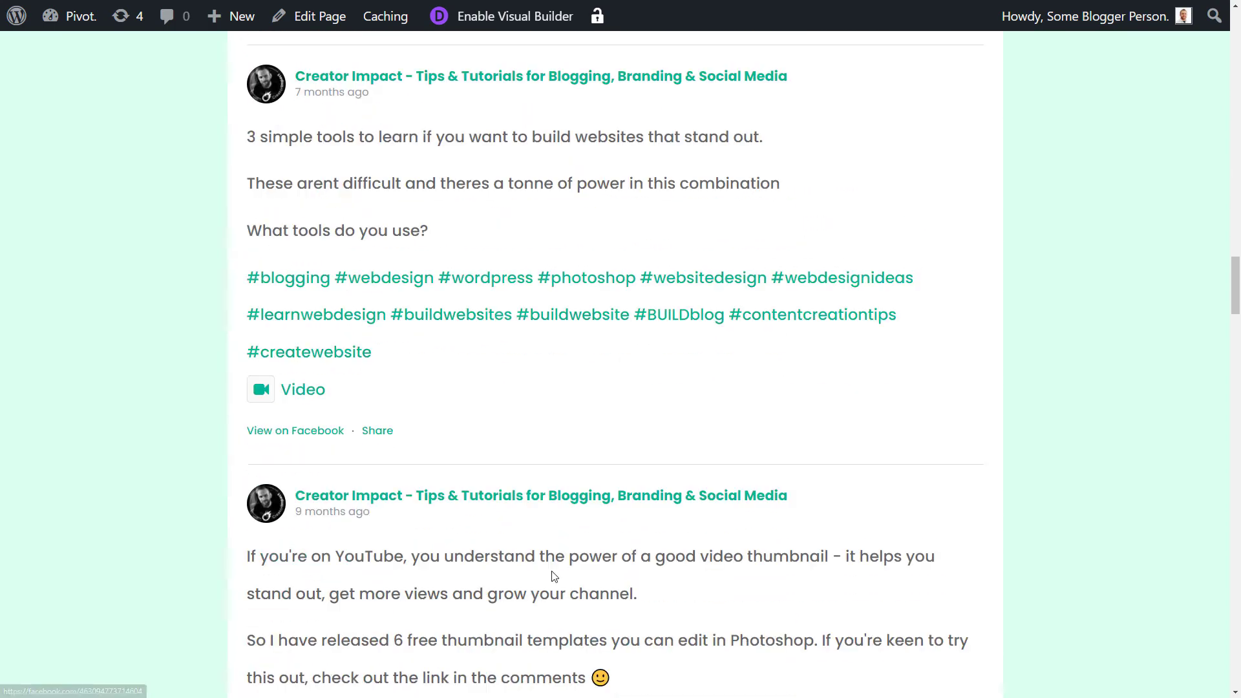
scroll(554, 585, "up", 7)
scroll(554, 587, "up", 5)
scroll(575, 614, "down", 17)
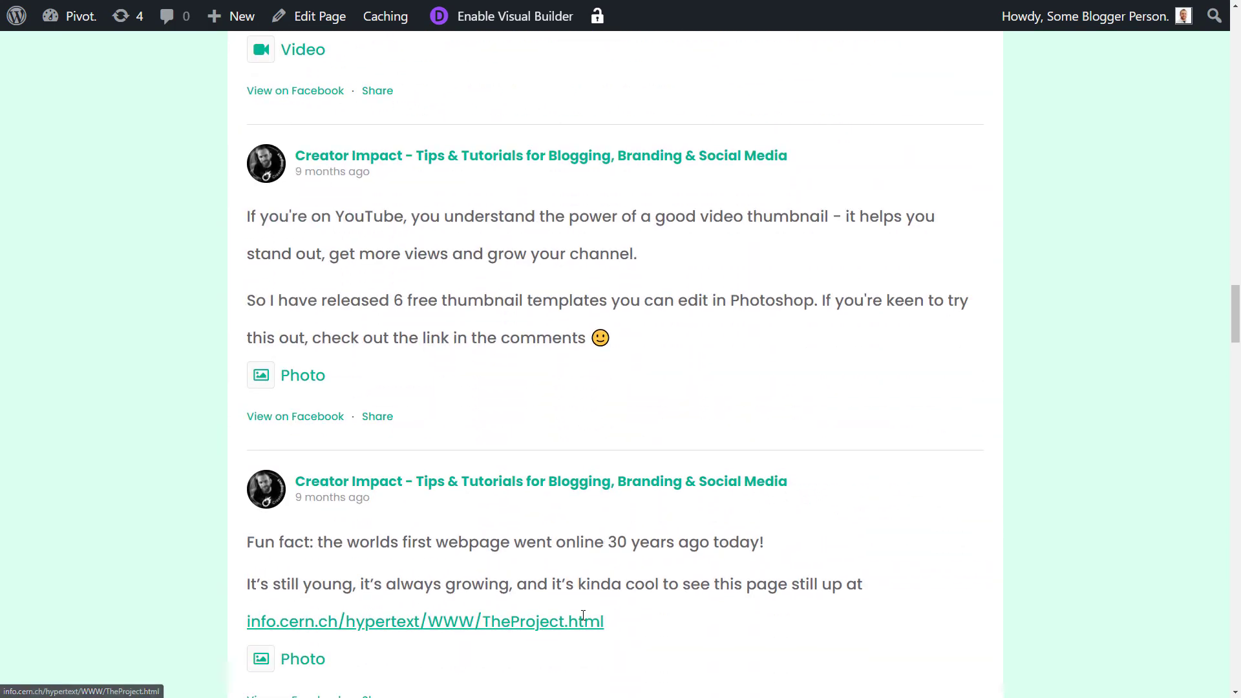
scroll(595, 582, "down", 5)
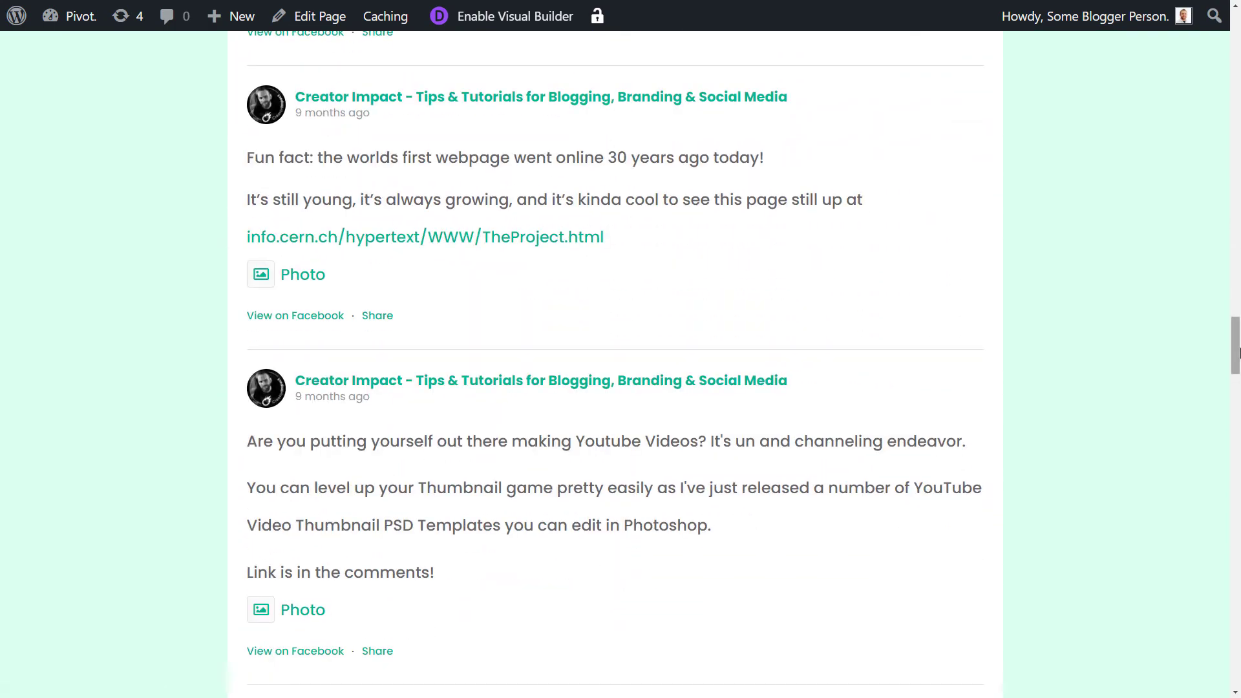
left_click_drag(1238, 352, 1236, 38)
scroll(530, 452, "down", 6)
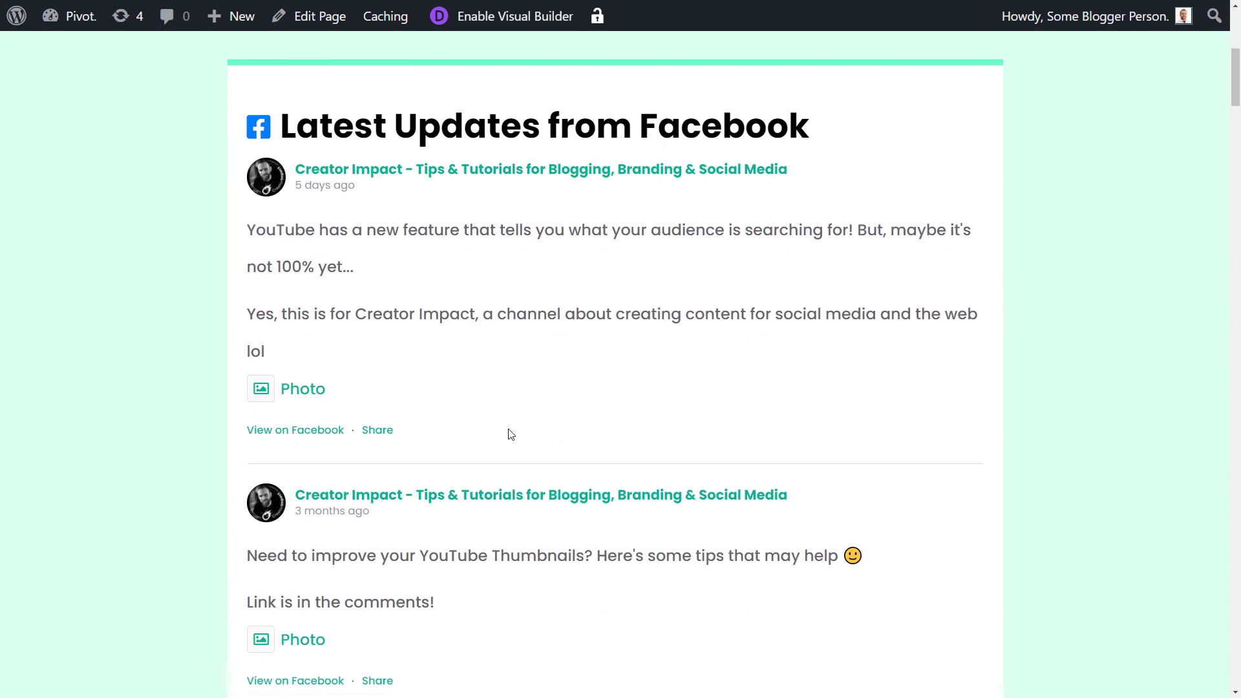
scroll(508, 428, "up", 6)
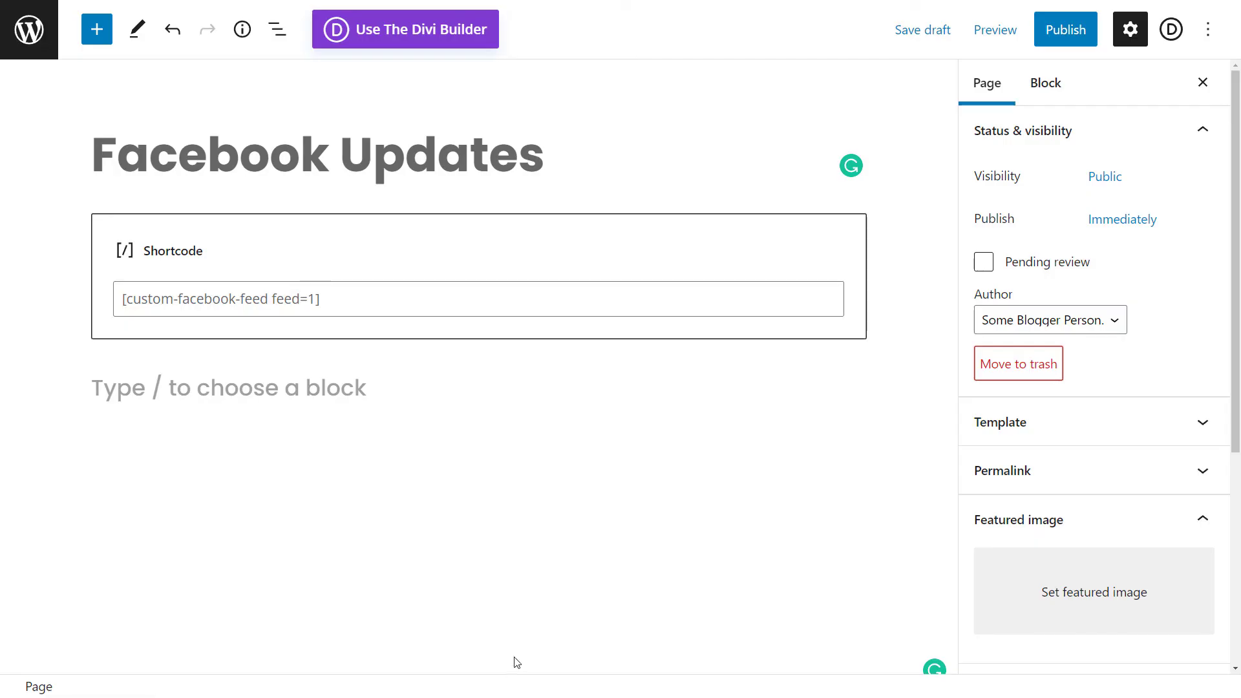
Insert a Custom Facebook Feed block into the empty paragraph below the shortcode
left_click(411, 394)
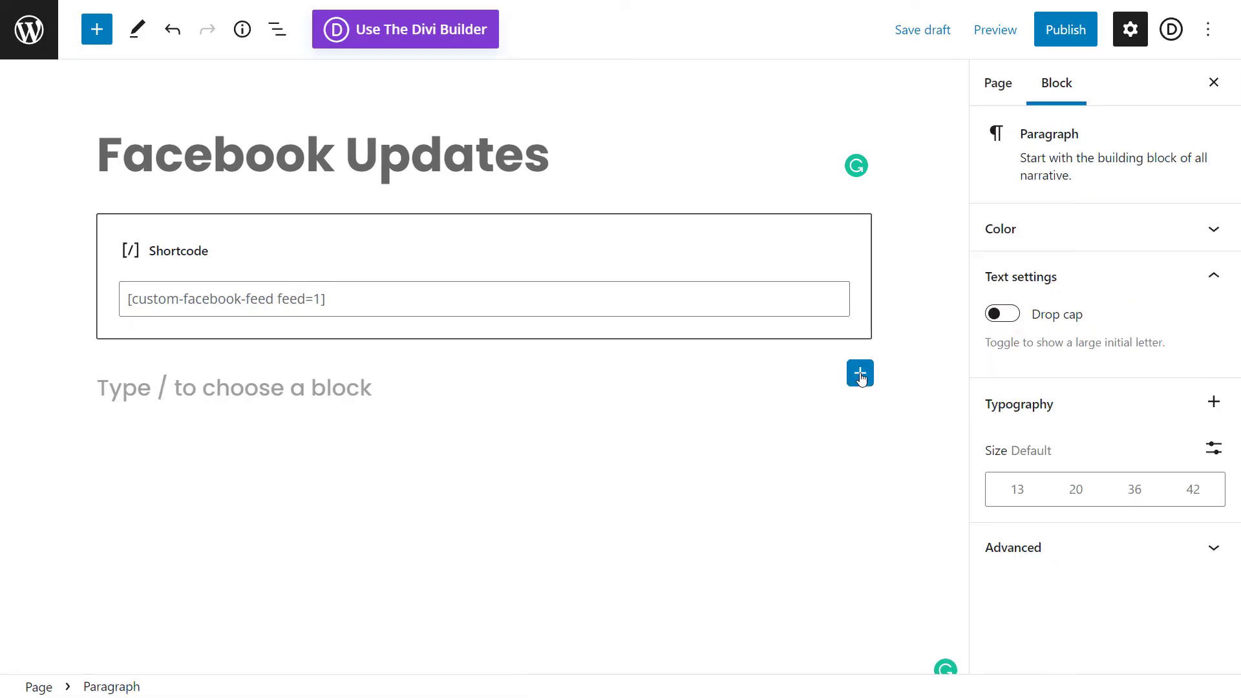
left_click(859, 373)
type("feed")
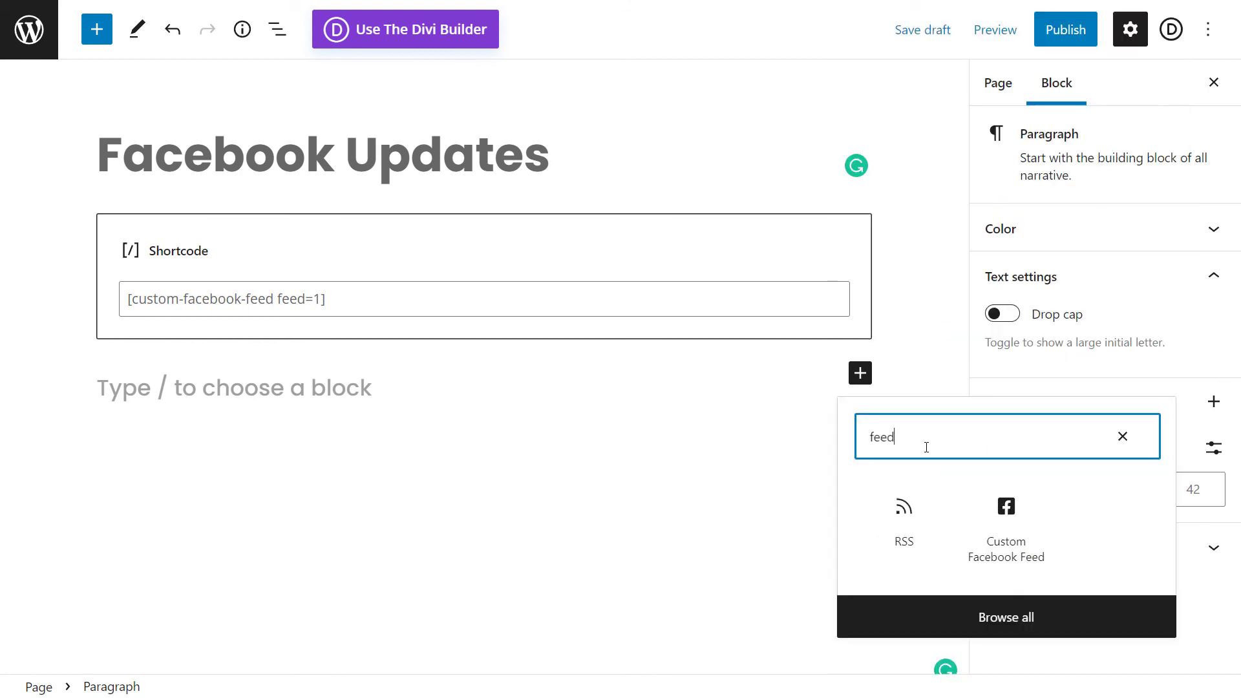
left_click(1006, 523)
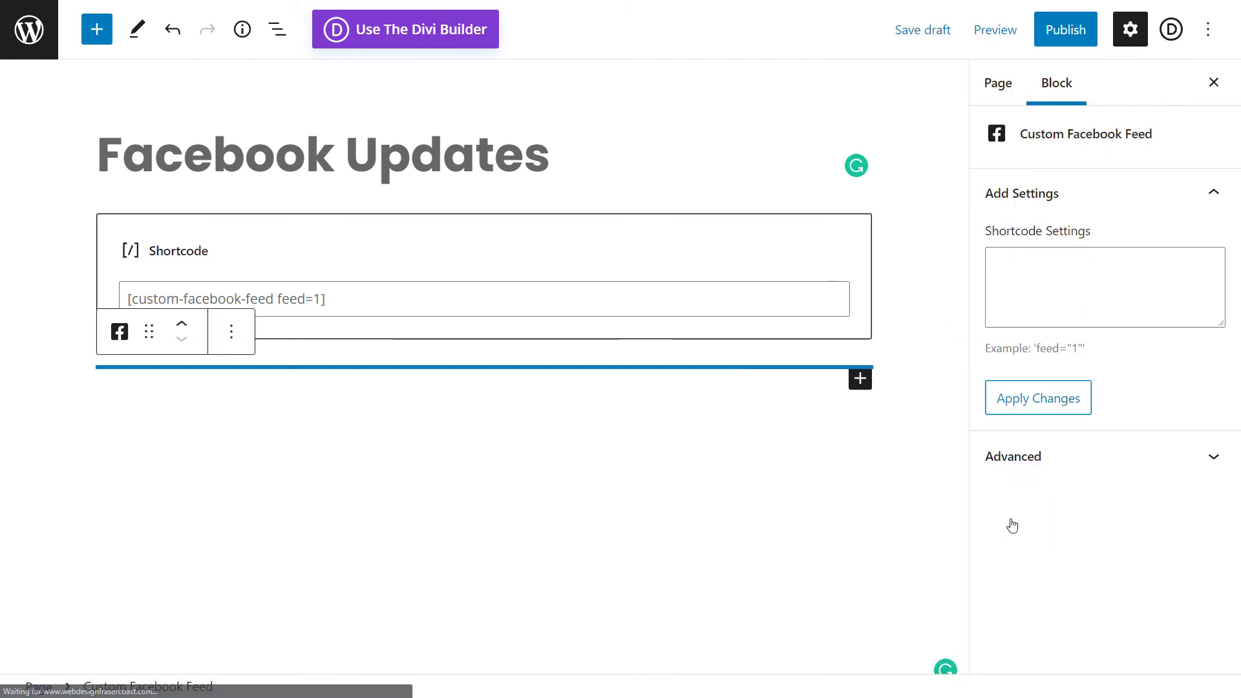
Deselect the block and scroll the editor to inspect the rendered Facebook feed
left_click(54, 446)
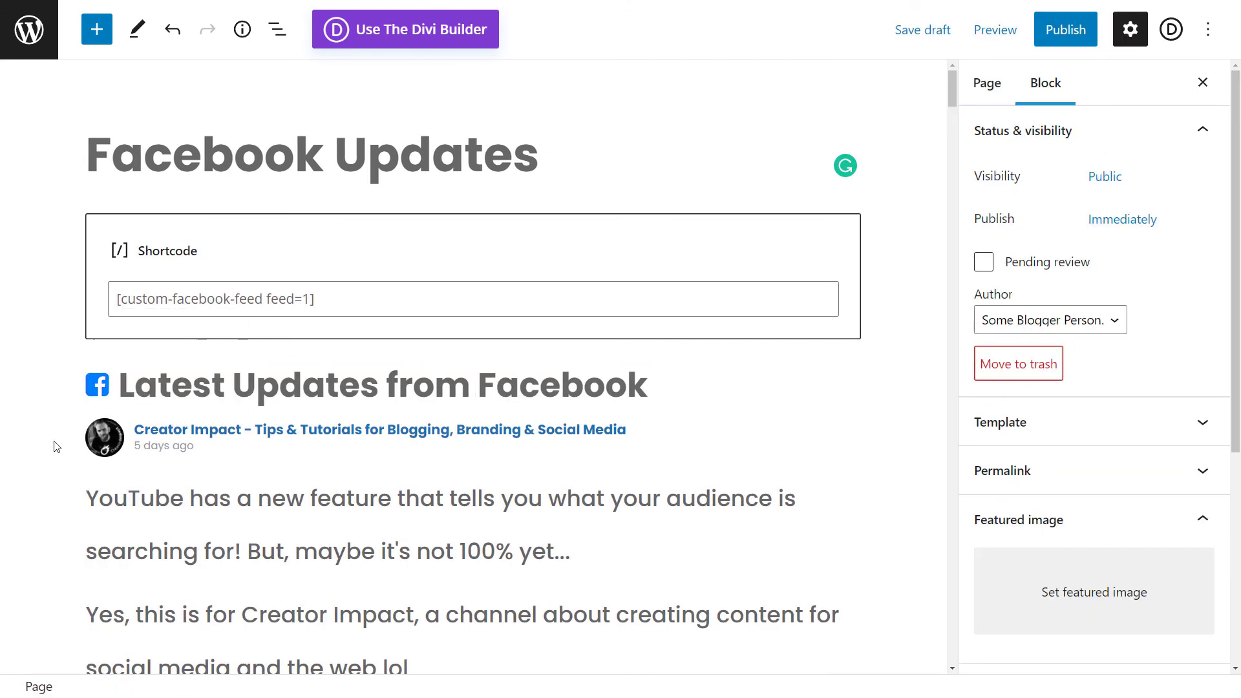
scroll(77, 445, "down", 5)
scroll(82, 451, "down", 6)
scroll(259, 485, "up", 11)
mouse_move(480, 360)
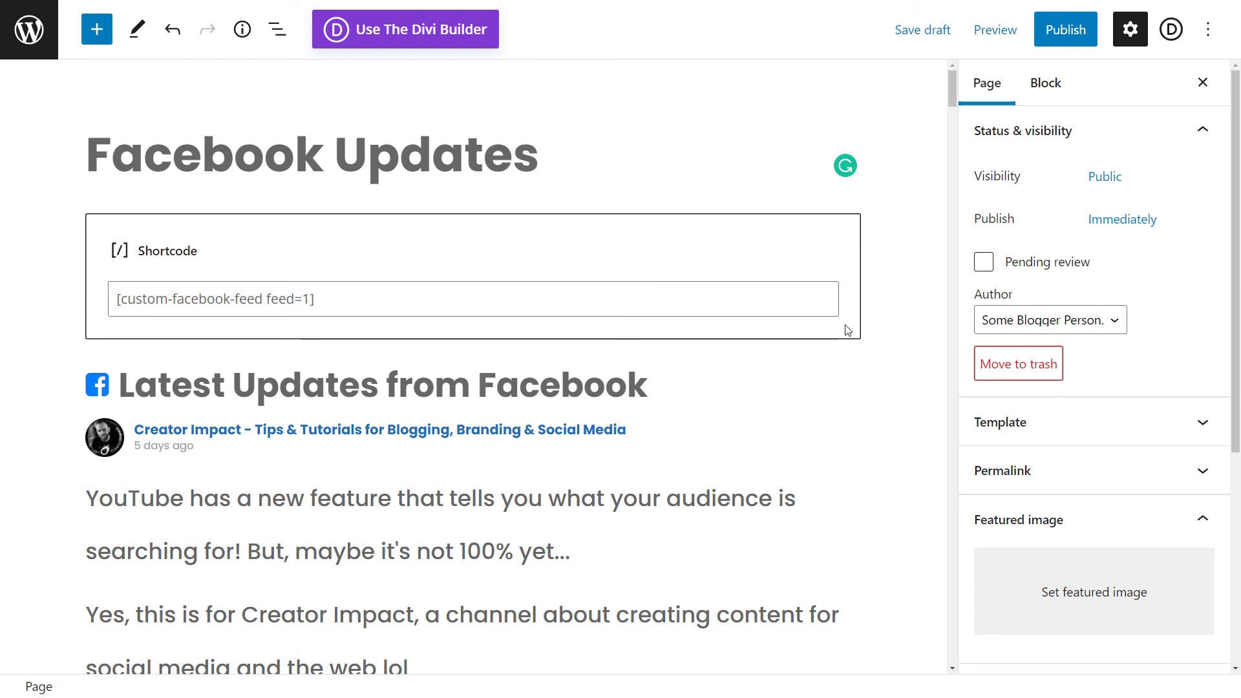
scroll(671, 540, "down", 4)
scroll(475, 551, "up", 4)
scroll(510, 491, "down", 2)
scroll(536, 517, "up", 2)
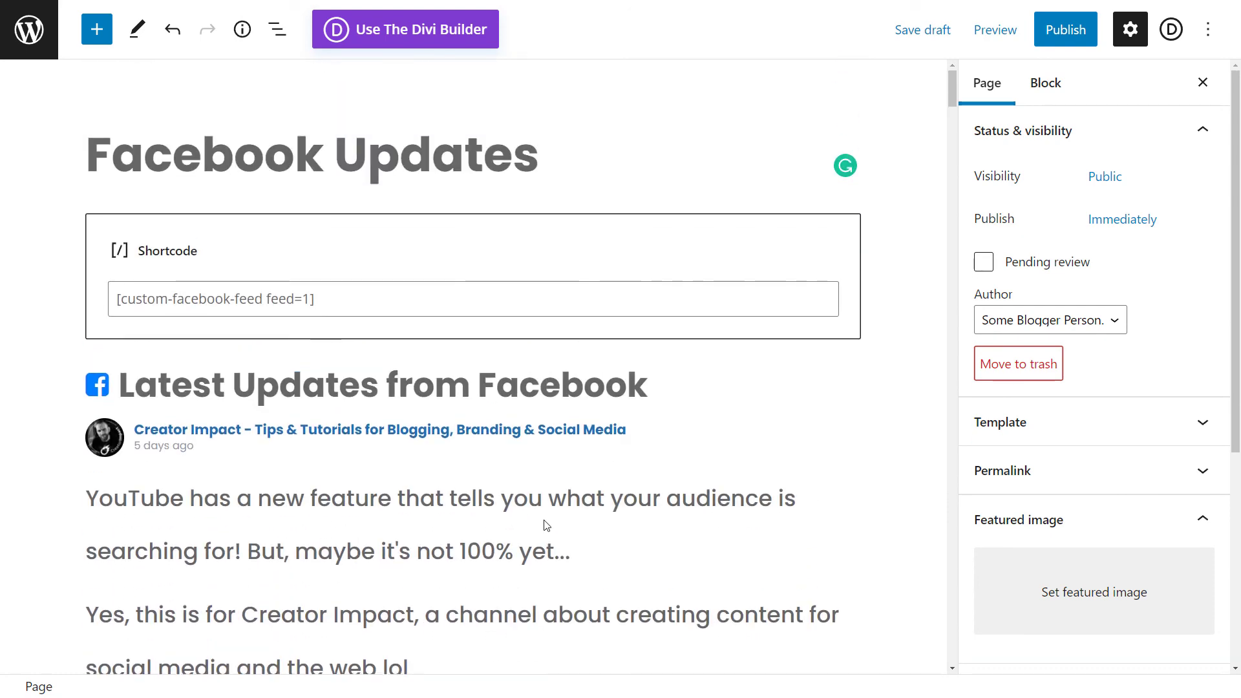